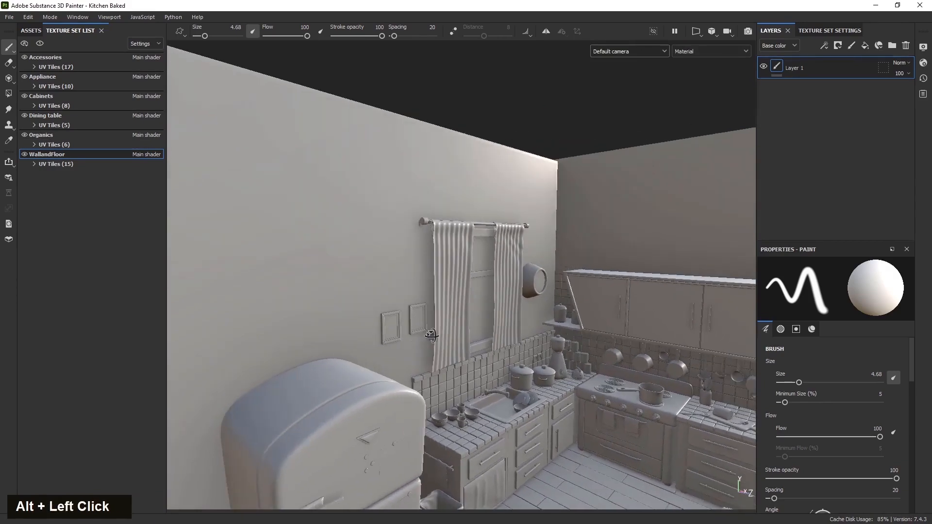
- Isolate the WallandFloor texture set so all other texture sets are hidden
alt+middle_drag(512, 402, 417, 372)
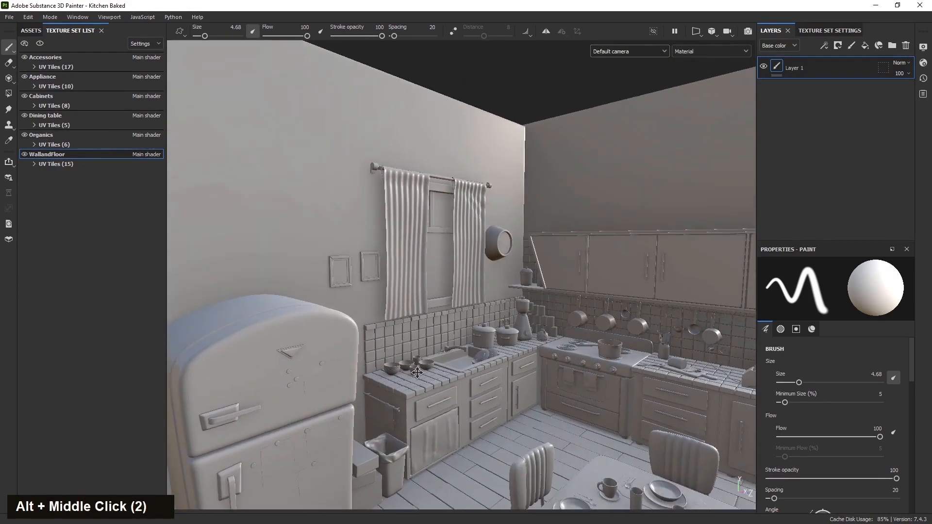
click(40, 44)
- Inspect the window wall up close, including the curtains, curtain rod, window frame and tile strip
alt+drag(475, 375, 397, 368)
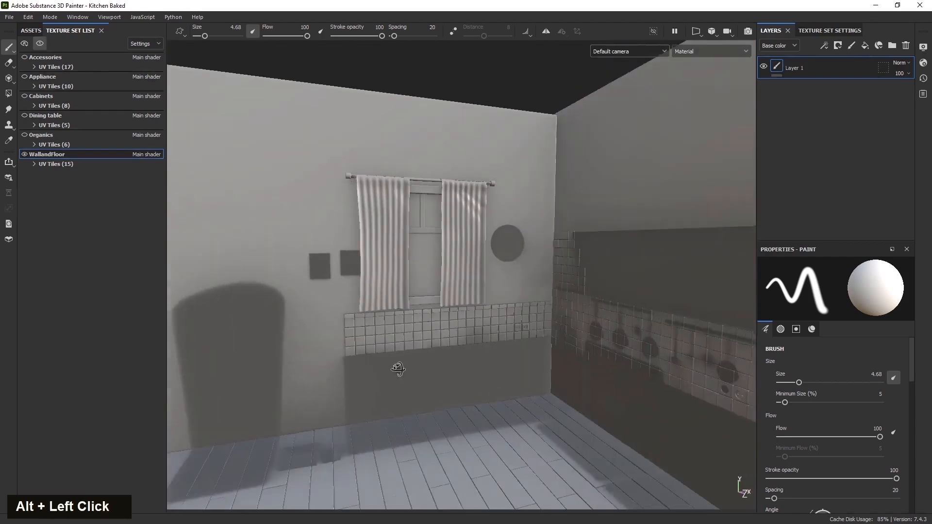
alt+middle_drag(374, 313, 384, 365)
alt+drag(384, 366, 445, 228)
scroll(446, 228, up, 3)
alt+drag(394, 288, 264, 297)
alt+middle_drag(434, 394, 403, 269)
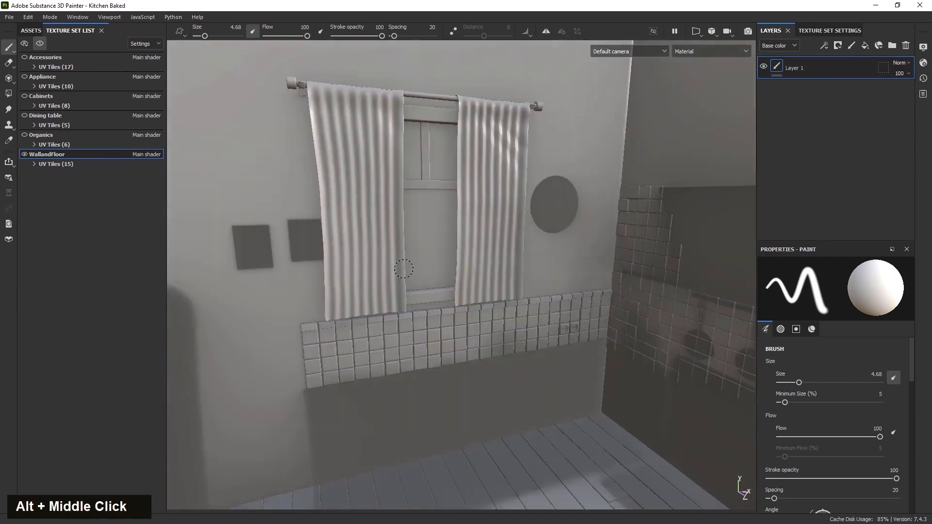
alt+drag(404, 269, 431, 224)
scroll(437, 261, down, 5)
alt+drag(437, 261, 417, 252)
scroll(383, 262, up, 6)
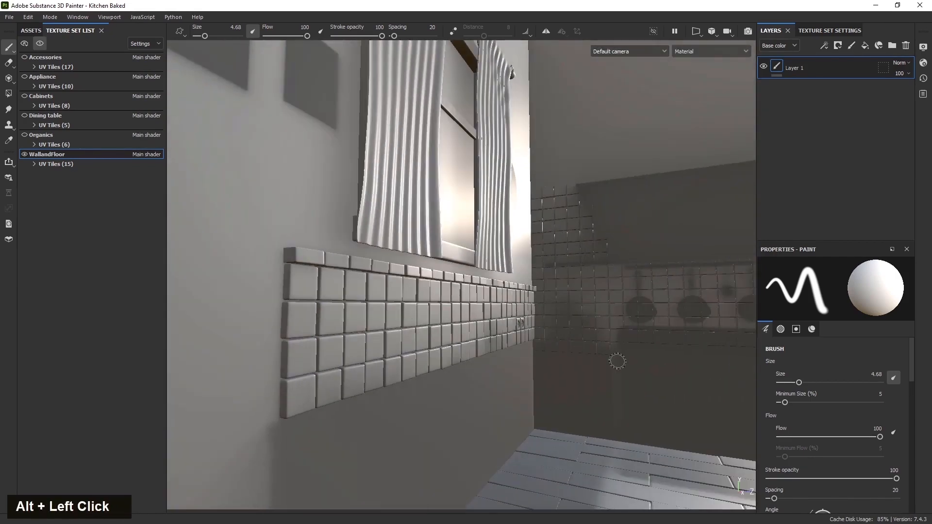
- Examine the tiled backsplash wall and its round socket details, and view both walls with the floor
alt+middle_drag(617, 361, 289, 372)
alt+drag(290, 372, 429, 386)
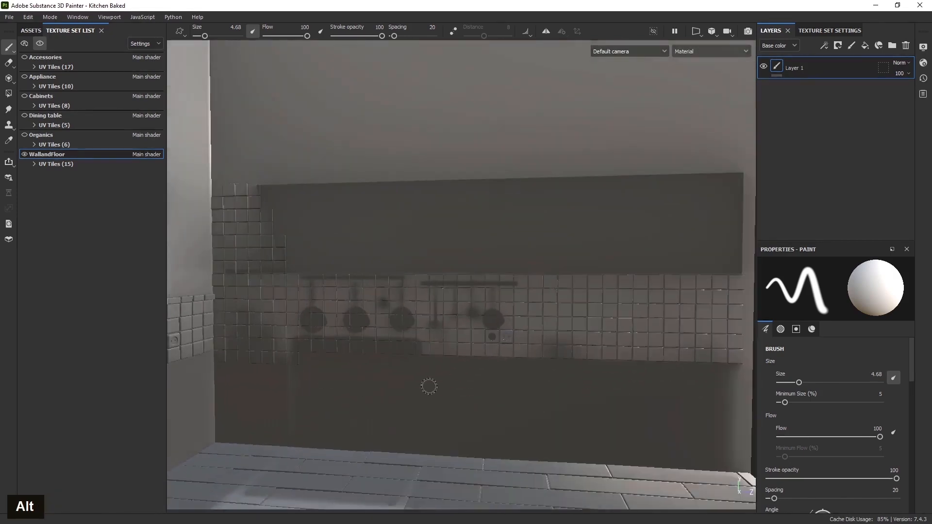
scroll(429, 387, up, 5)
alt+middle_drag(493, 312, 540, 322)
alt+drag(540, 322, 496, 332)
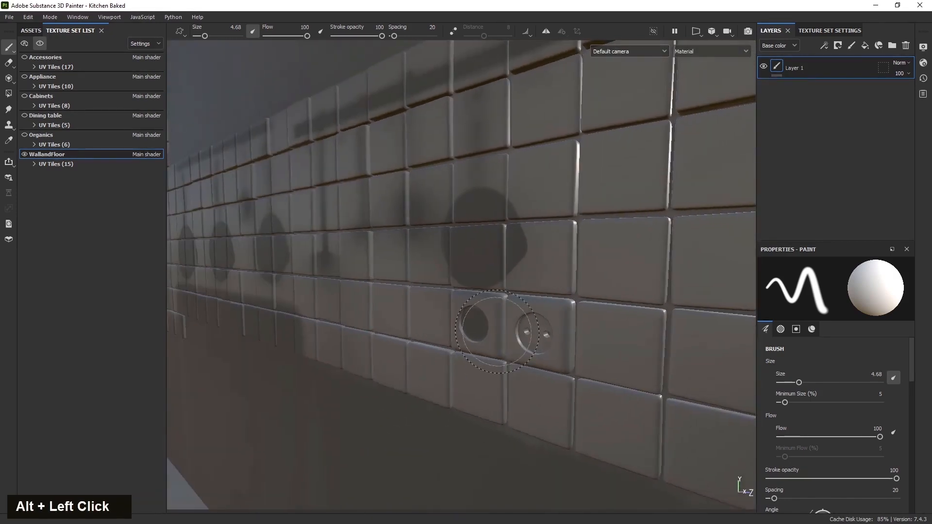
scroll(497, 332, down, 5)
alt+middle_drag(498, 339, 502, 368)
scroll(505, 374, down, 2)
scroll(504, 375, down, 5)
alt+drag(504, 374, 394, 306)
scroll(394, 306, up, 6)
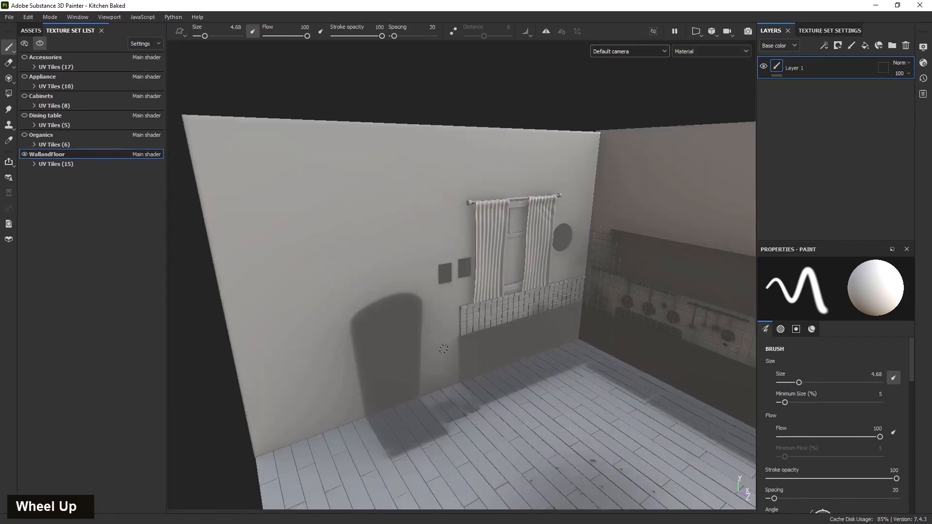
- Delete the paint layer Layer 1 from the WallandFloor texture set
click(905, 48)
scroll(452, 286, up, 2)
alt+middle_drag(452, 286, 383, 283)
alt+drag(383, 283, 401, 304)
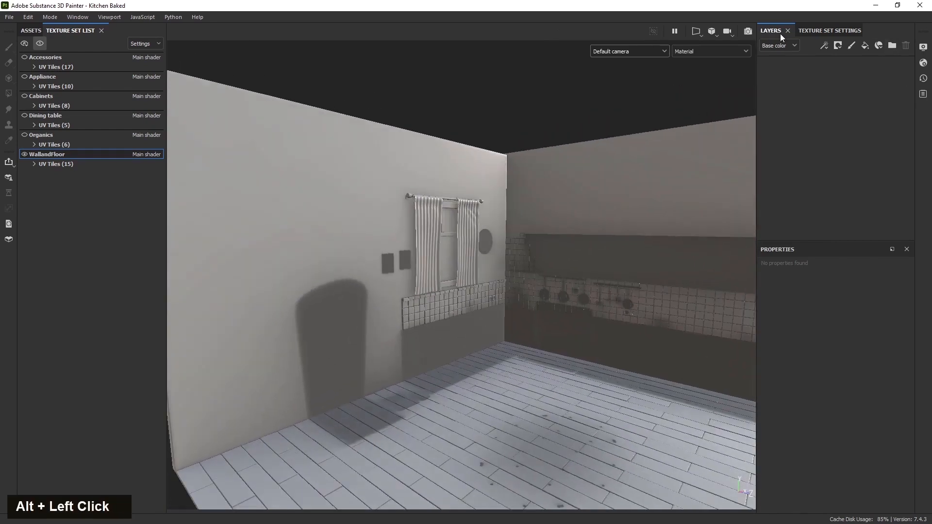
- Create a layer folder named Left Wall and give it a red color label
click(892, 45)
double_click(802, 68)
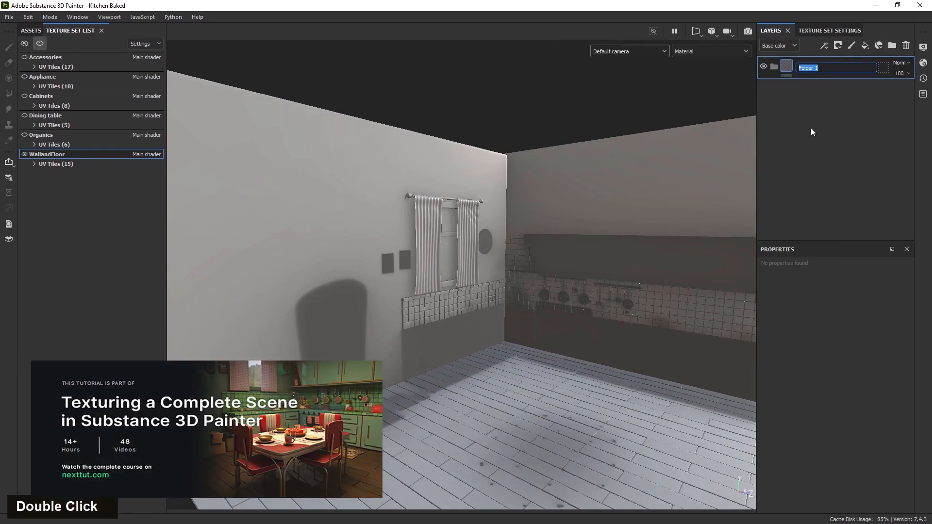
alt+drag(570, 321, 508, 328)
alt+middle_drag(508, 328, 505, 345)
alt+drag(504, 345, 499, 365)
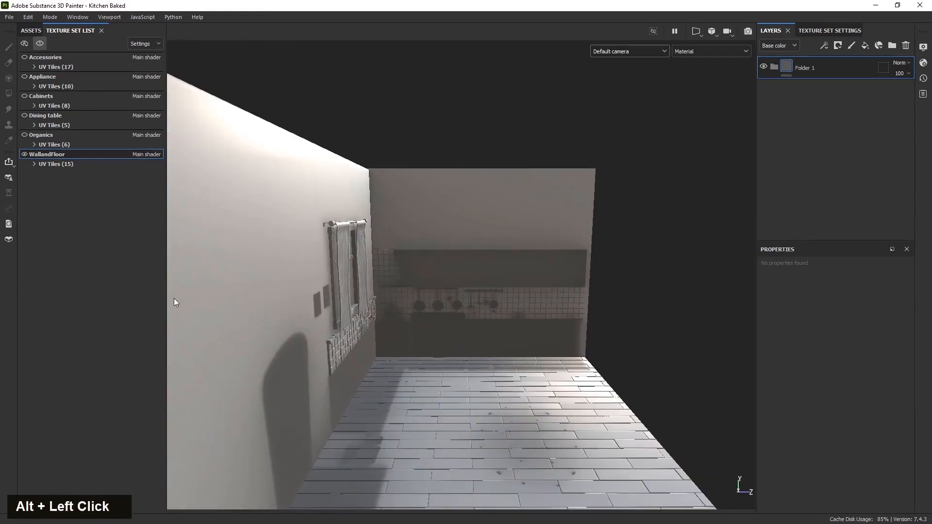
double_click(808, 67)
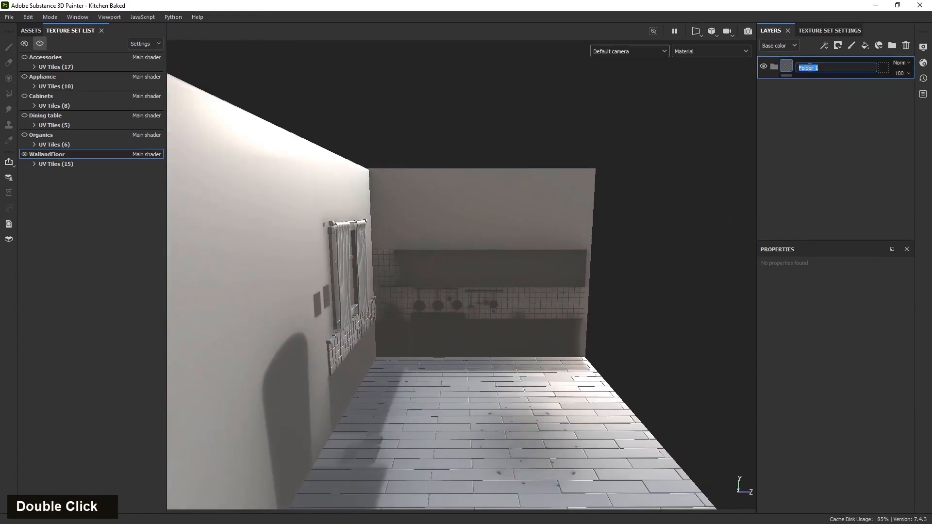
text(Left )
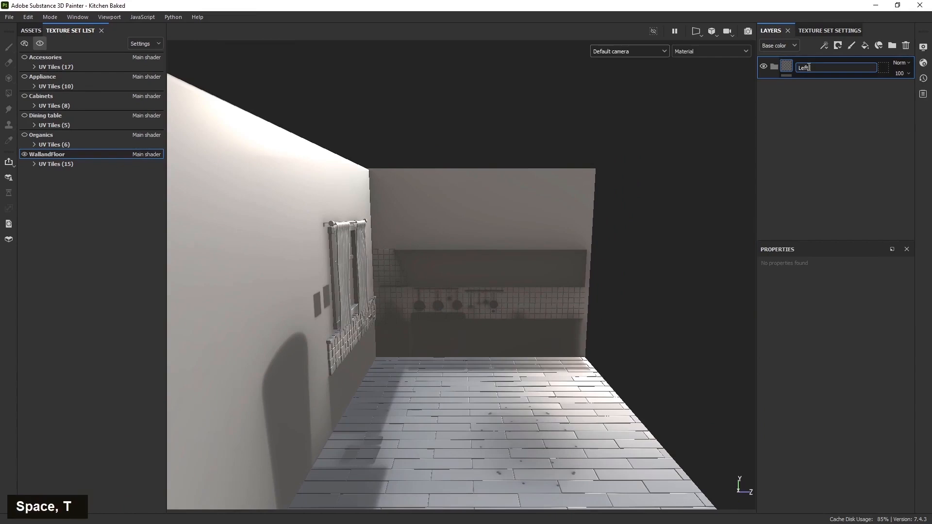
text(Wall)
click(770, 72)
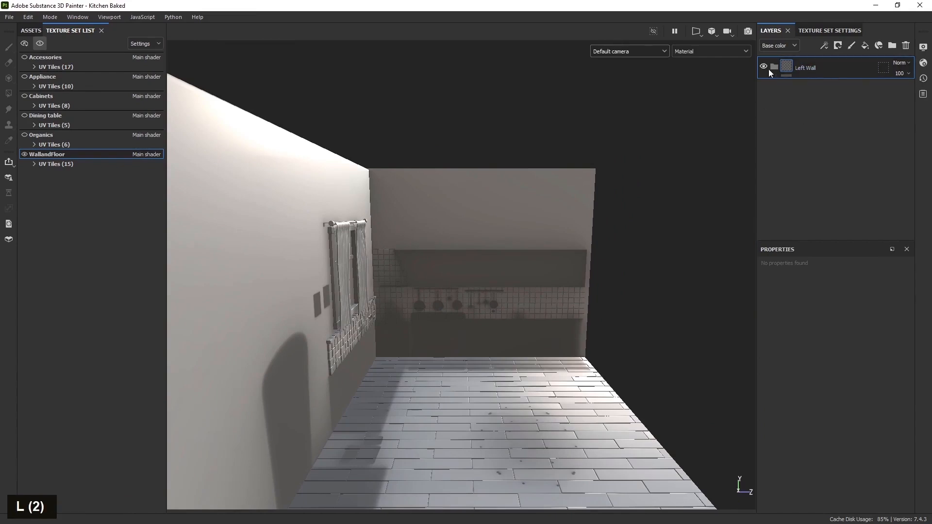
right_click(786, 67)
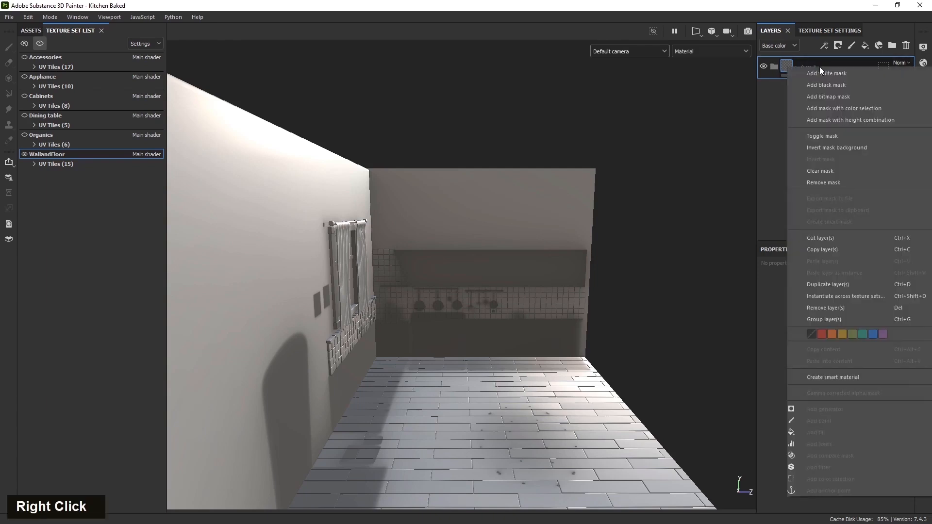
click(825, 333)
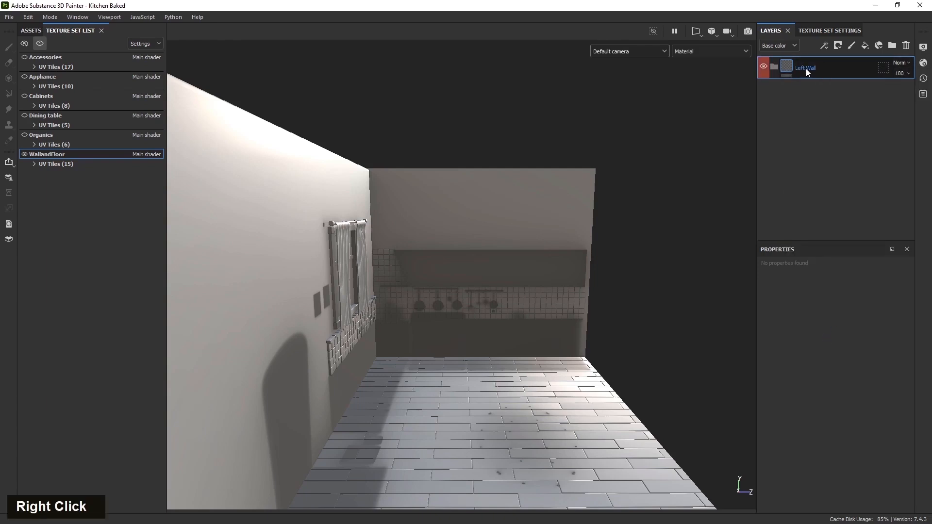
- Add a second folder above the Left Wall folder and rename Left Wall to W Wall
click(891, 45)
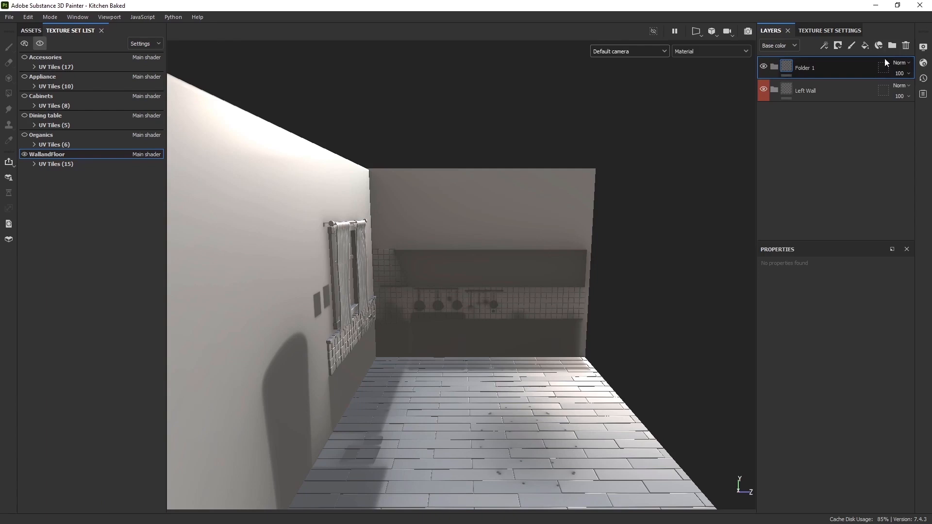
double_click(805, 68)
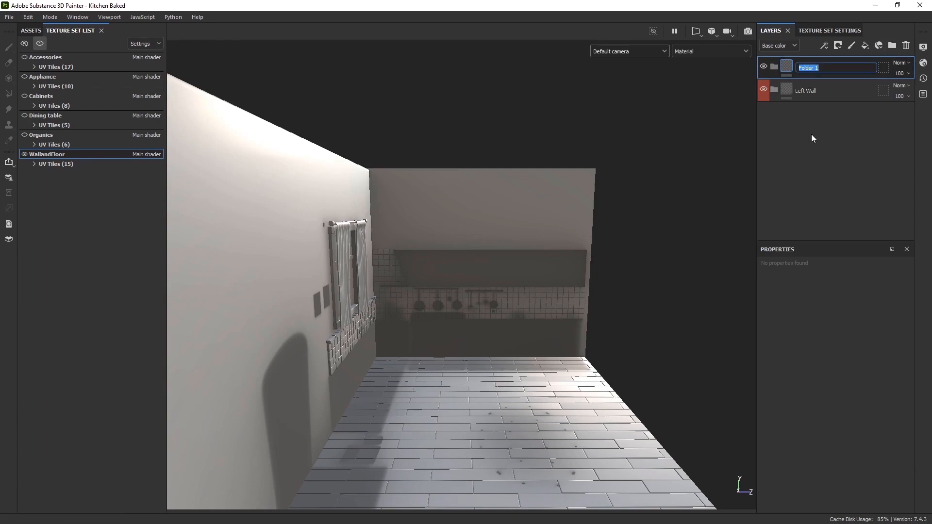
click(805, 91)
double_click(805, 90)
click(805, 91)
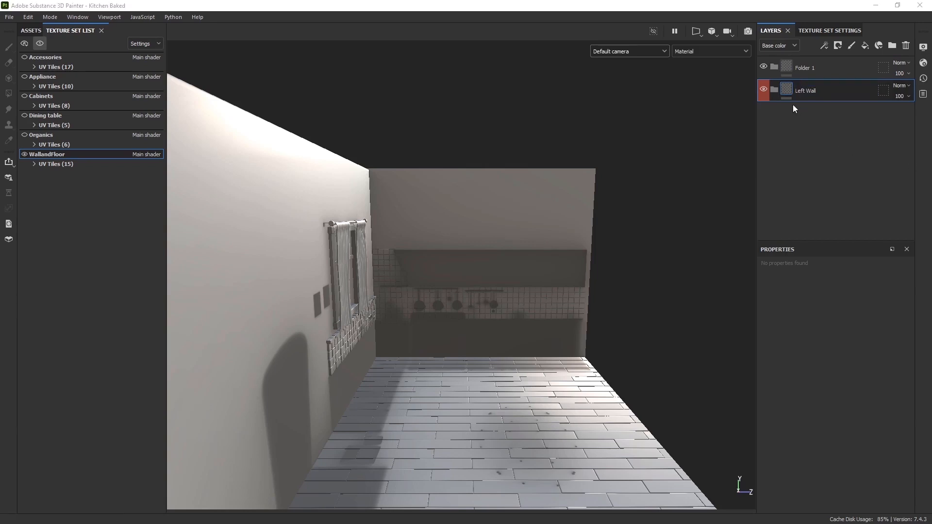
double_click(805, 92)
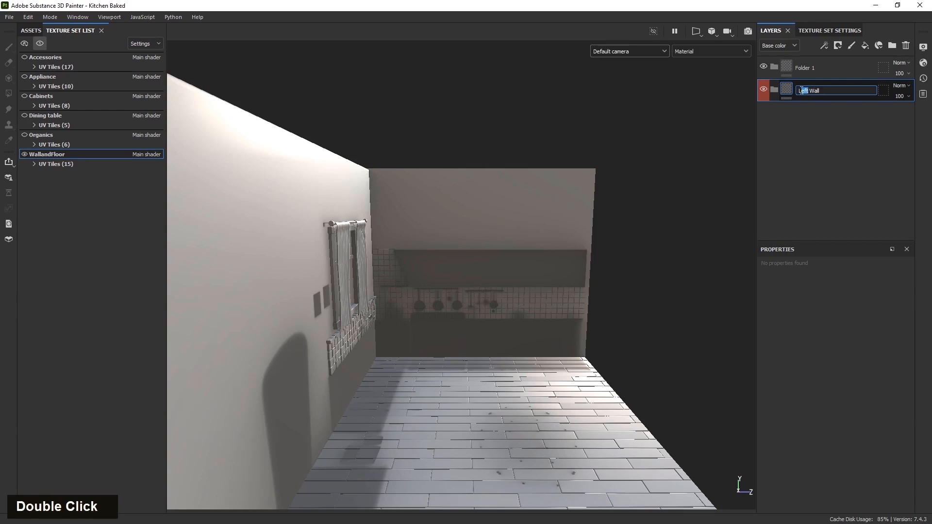
text(W)
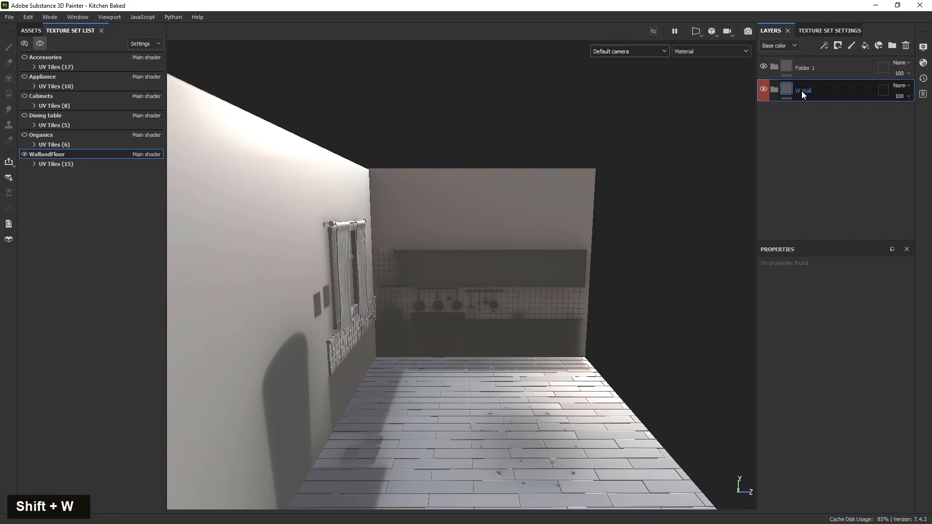
- Rename the unnamed folder above W Wall to N Wall and give it a blue color label
double_click(805, 67)
key(shift)
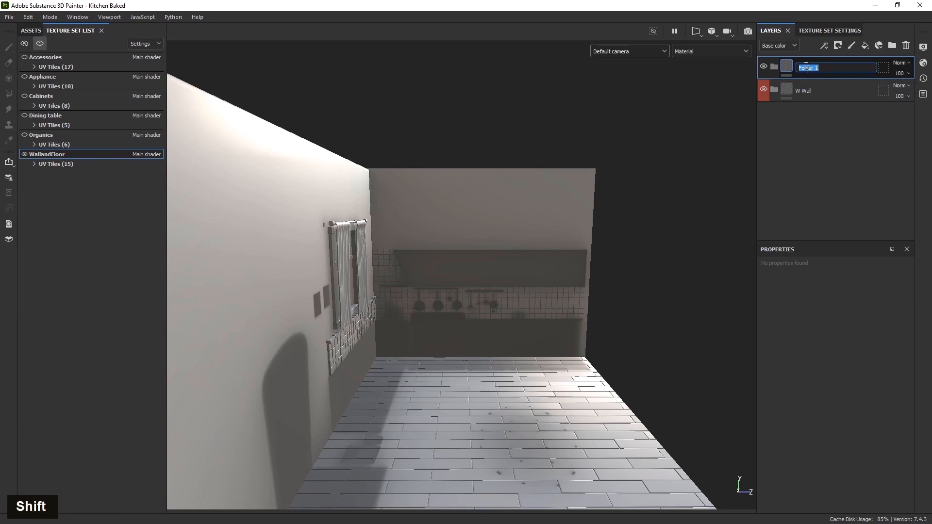
text(N)
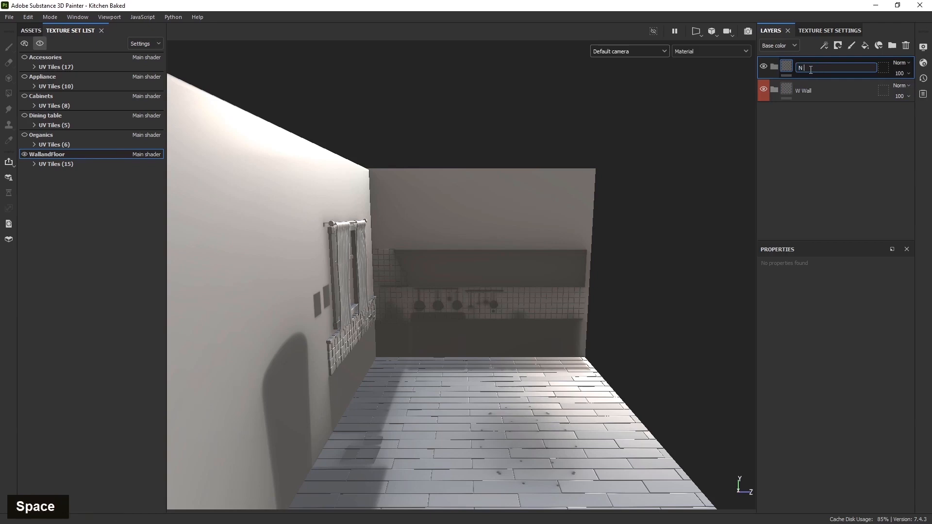
text( Wall)
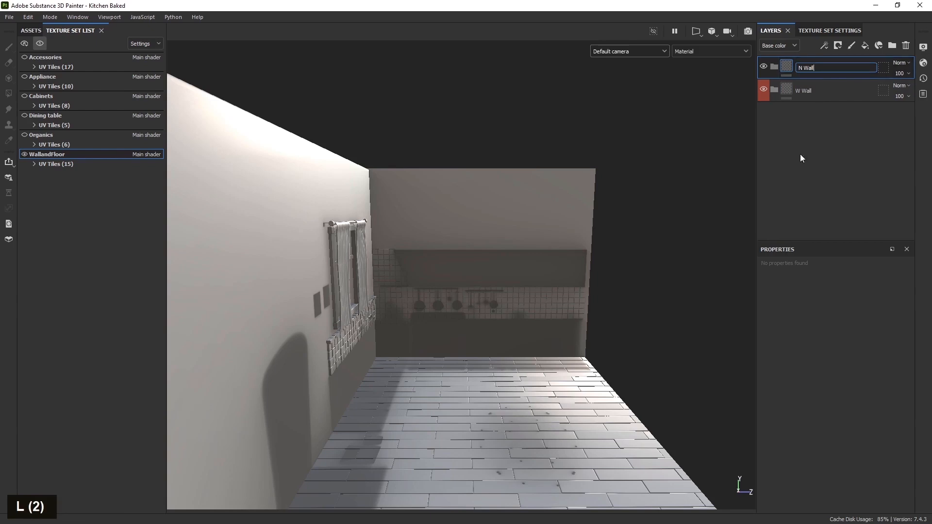
right_click(828, 71)
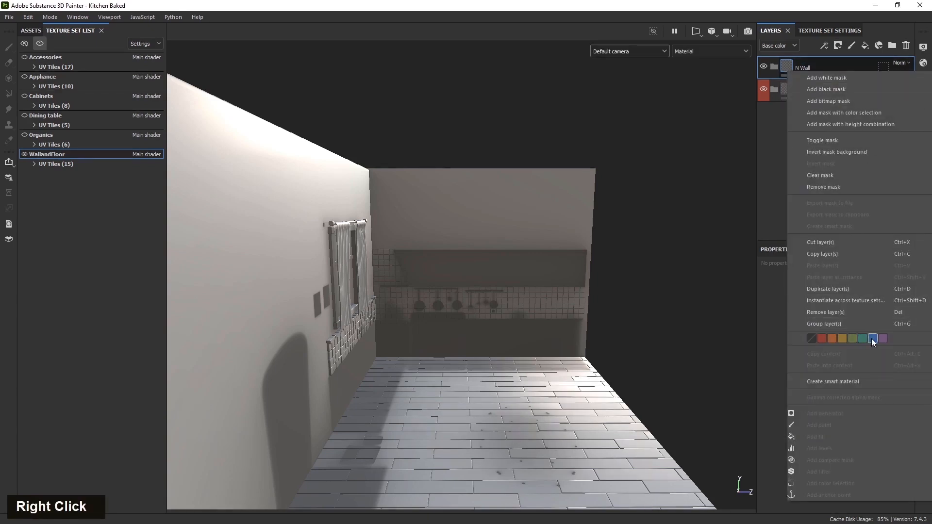
click(871, 339)
- Create a folder named Foor above N Wall and give it an olive green color label
alt+drag(638, 270, 470, 324)
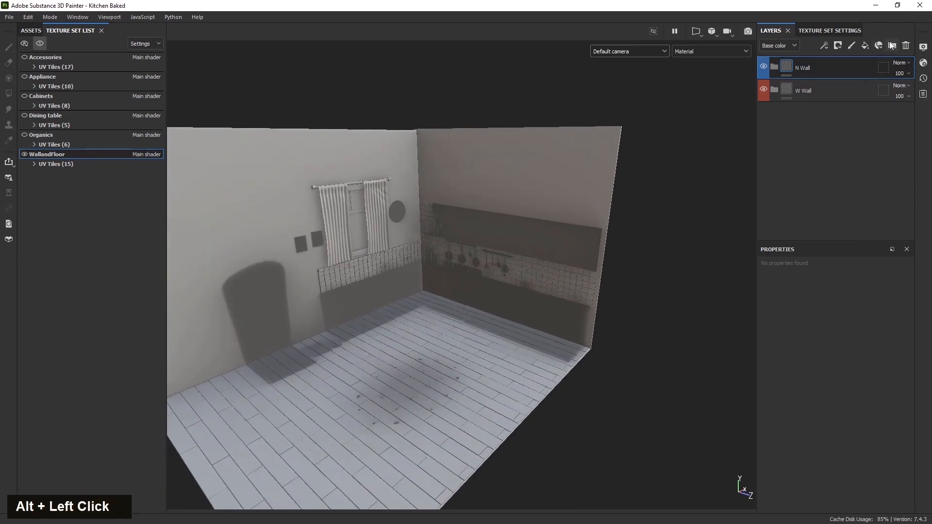
click(891, 45)
double_click(804, 68)
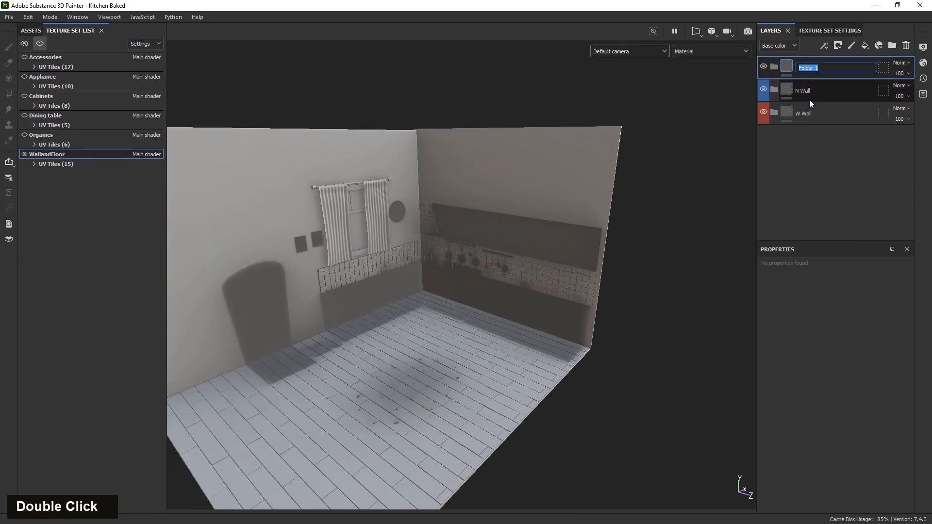
text(Foor)
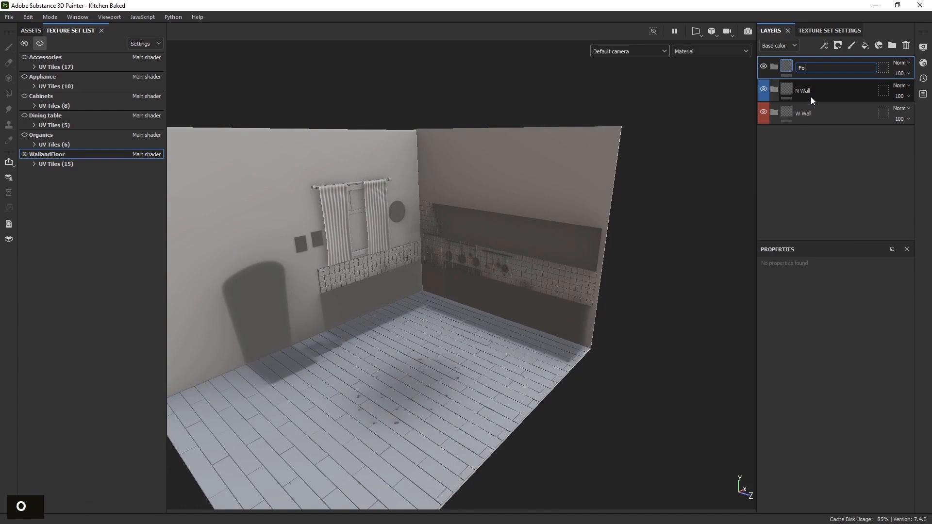
right_click(843, 72)
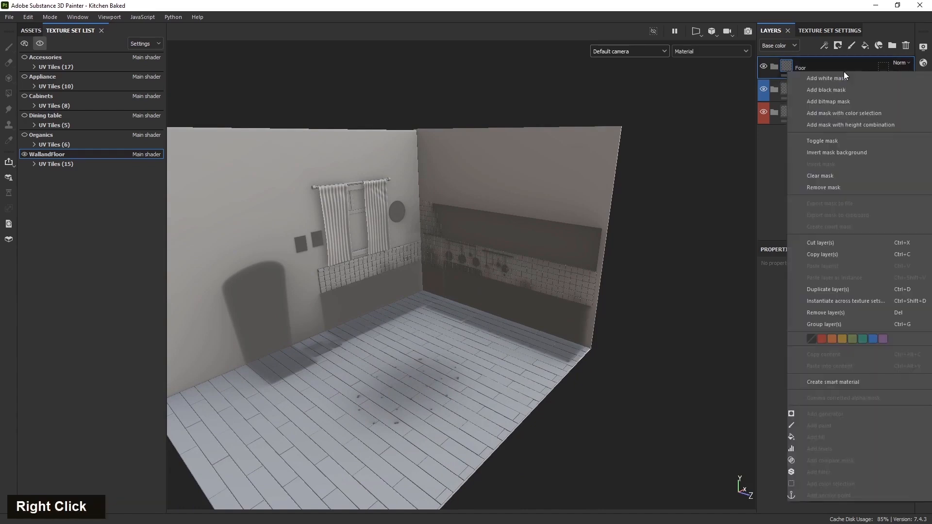
click(861, 337)
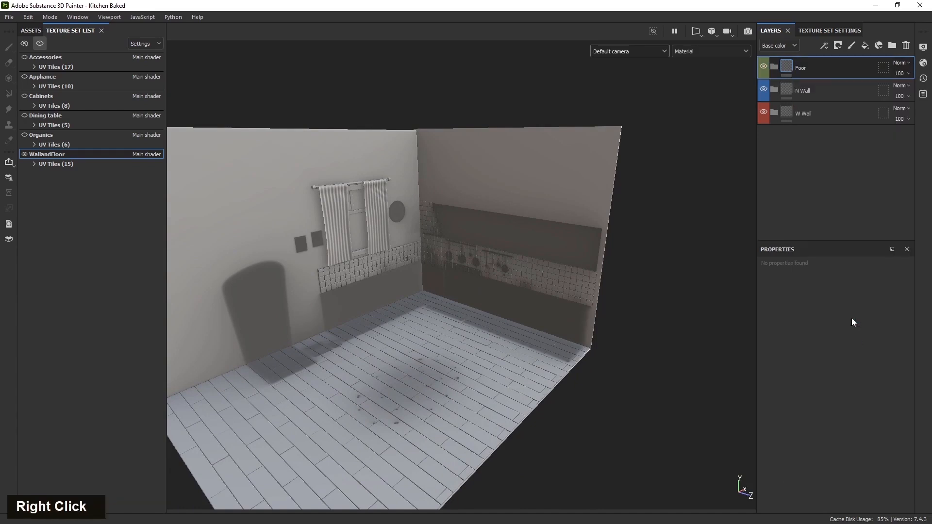
right_click(836, 66)
- Create a layer folder above Foor, name it C and give it an orange color label
click(893, 44)
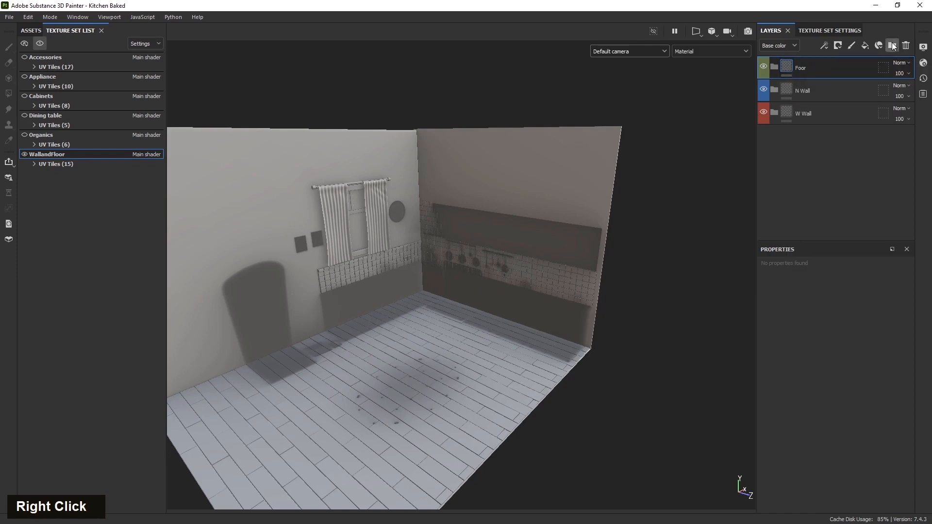
click(893, 44)
alt+drag(455, 182, 488, 221)
scroll(369, 246, up, 3)
scroll(368, 269, up, 3)
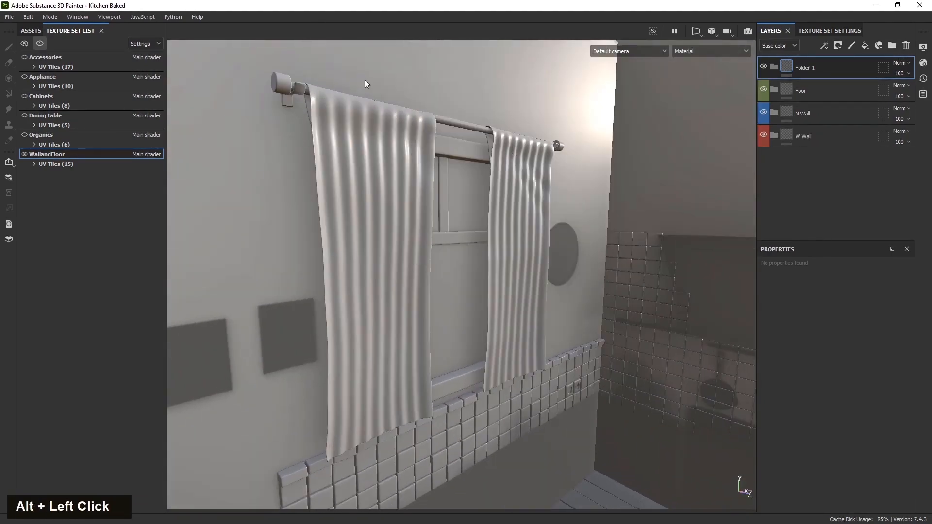
scroll(442, 243, down, 3)
alt+middle_drag(441, 283, 431, 263)
alt+drag(430, 263, 437, 301)
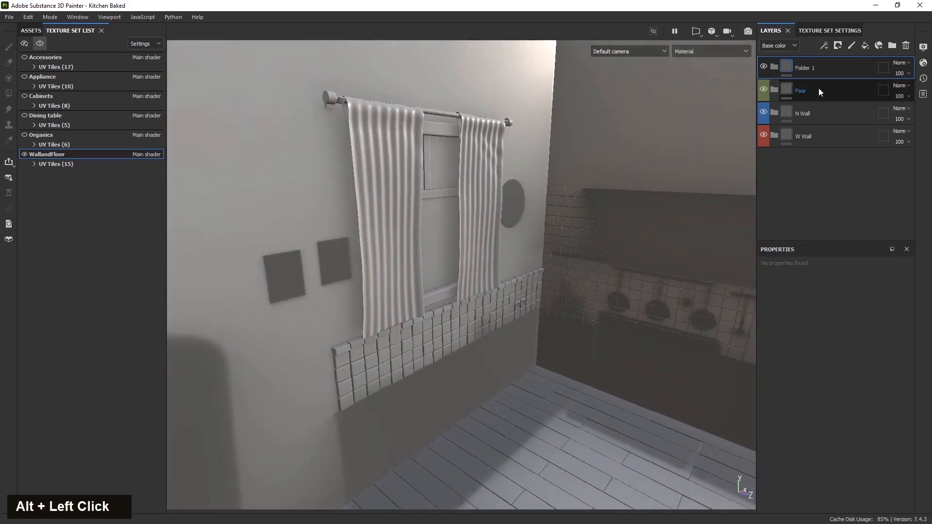
double_click(802, 68)
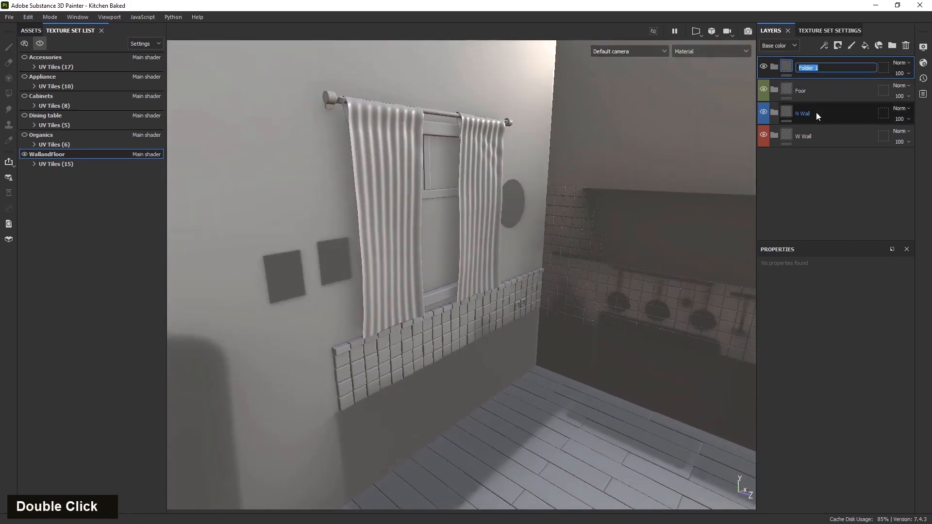
text(C)
click(824, 162)
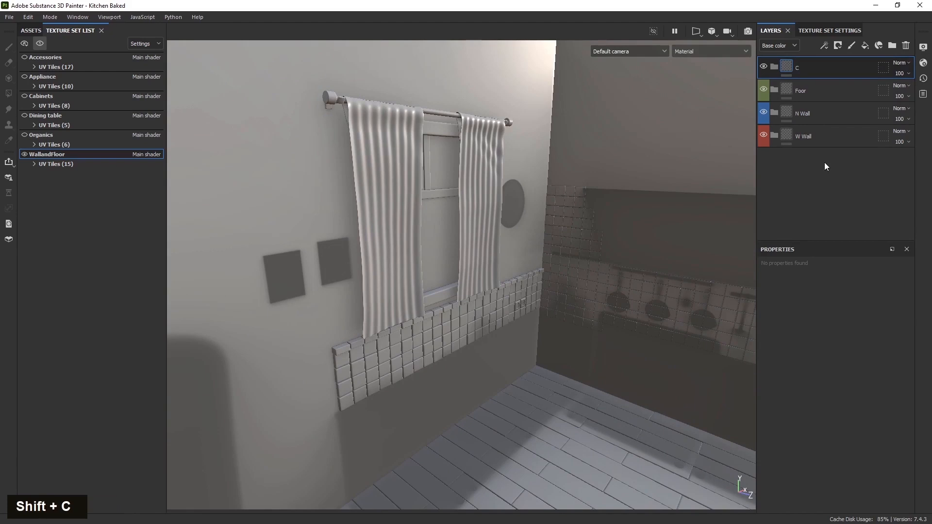
right_click(824, 69)
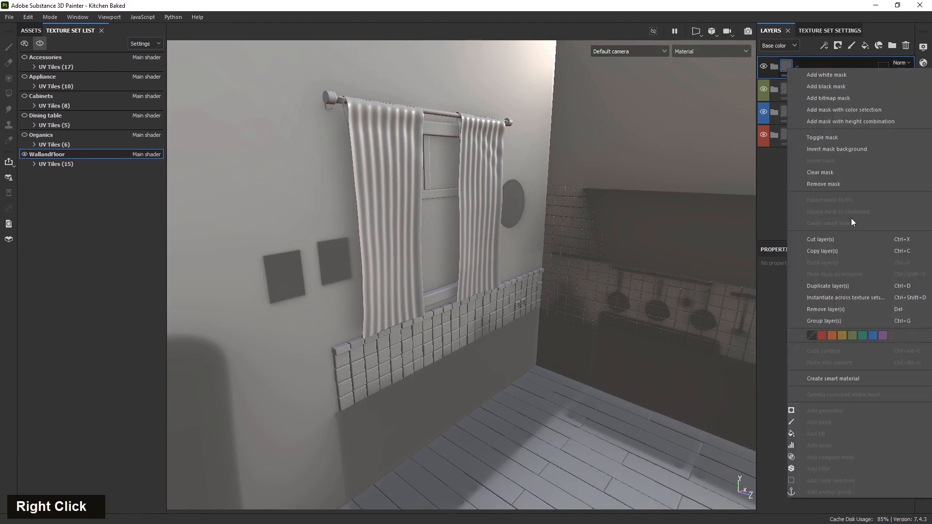
click(831, 335)
- Add a folder above C, name it W and give it a purple color label
click(892, 45)
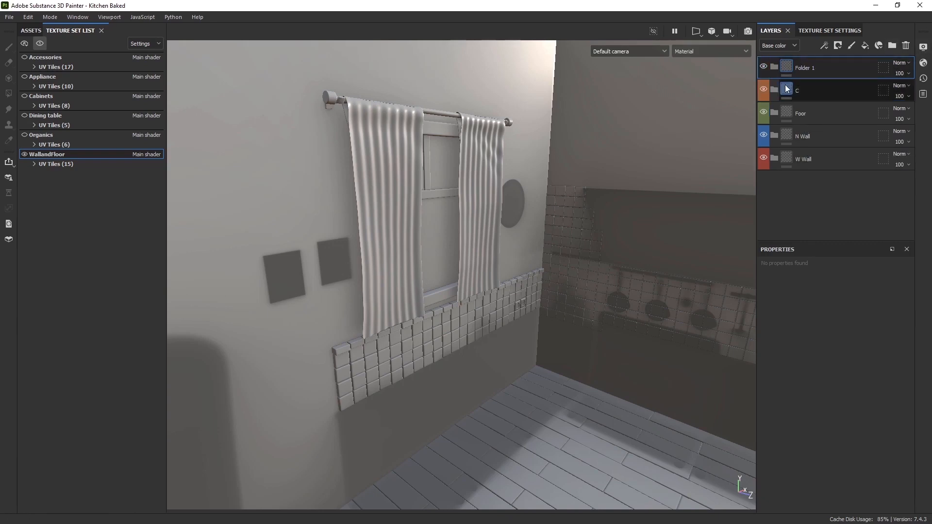
double_click(805, 70)
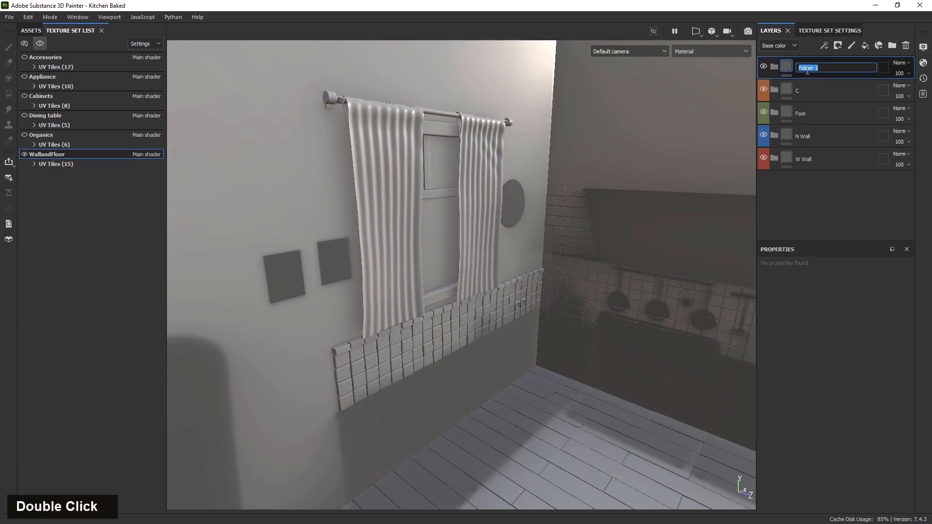
text(W)
click(814, 216)
right_click(830, 69)
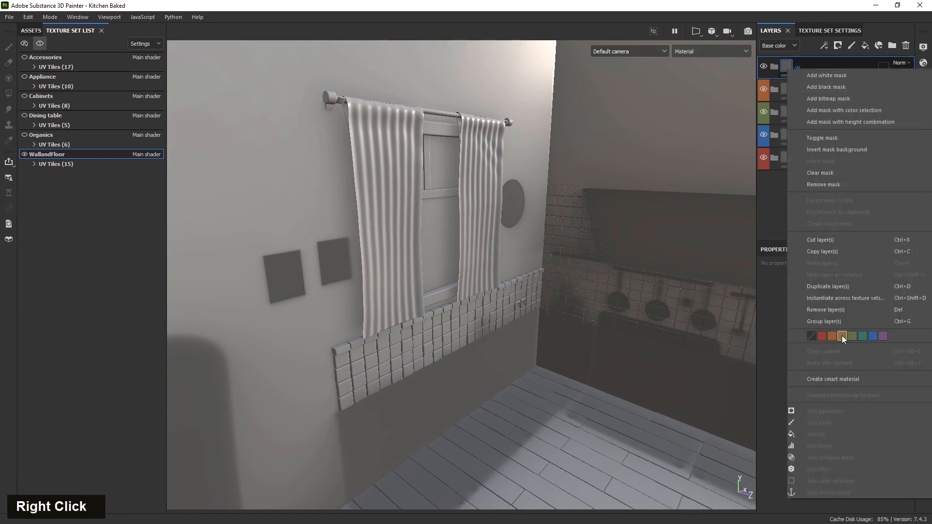
click(882, 335)
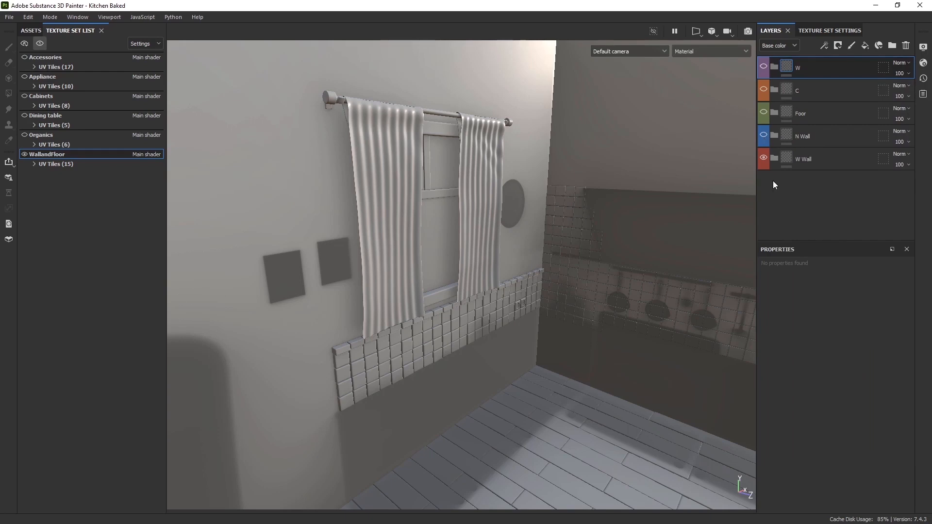
- Select the W Wall folder and expand the UV tile list of the WallandFloor texture set
click(820, 159)
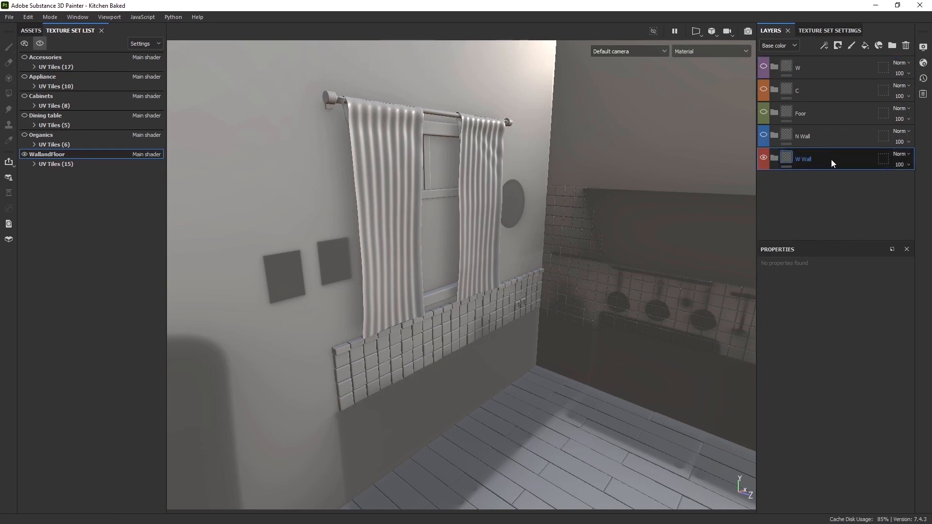
alt+middle_drag(578, 243, 562, 235)
alt+drag(561, 235, 448, 251)
alt+middle_drag(448, 251, 526, 313)
scroll(537, 311, down, 3)
alt+drag(537, 310, 519, 320)
alt+middle_drag(519, 320, 448, 290)
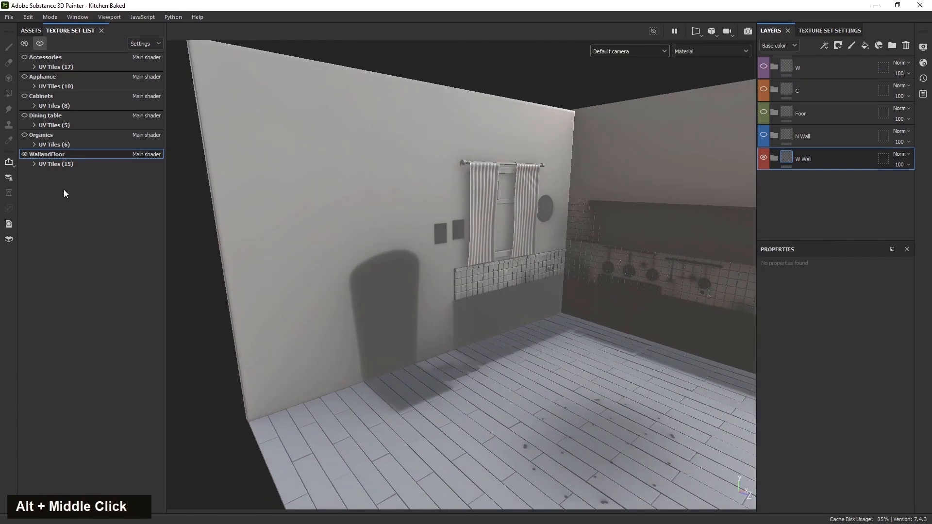
click(34, 164)
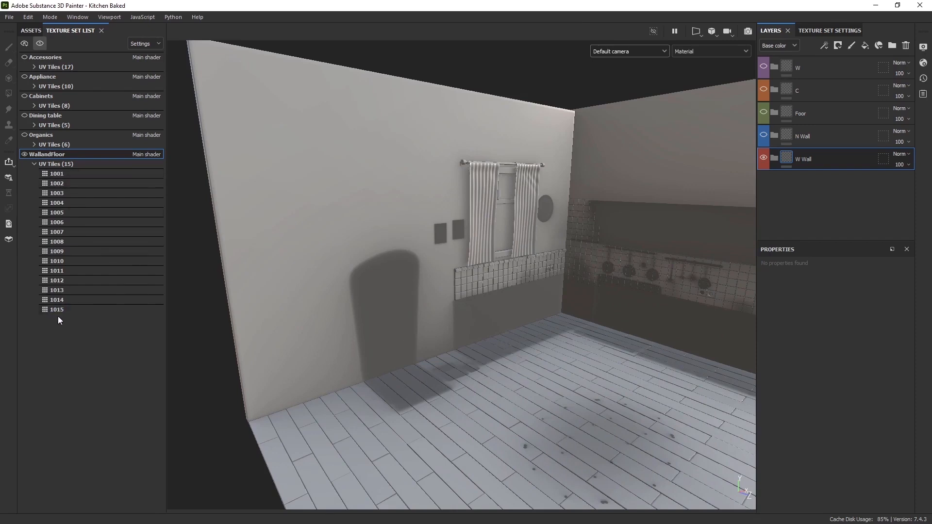
- Switch to the 2D UV view and look over the full layout of the WallandFloor UV tiles
alt+drag(356, 305, 379, 312)
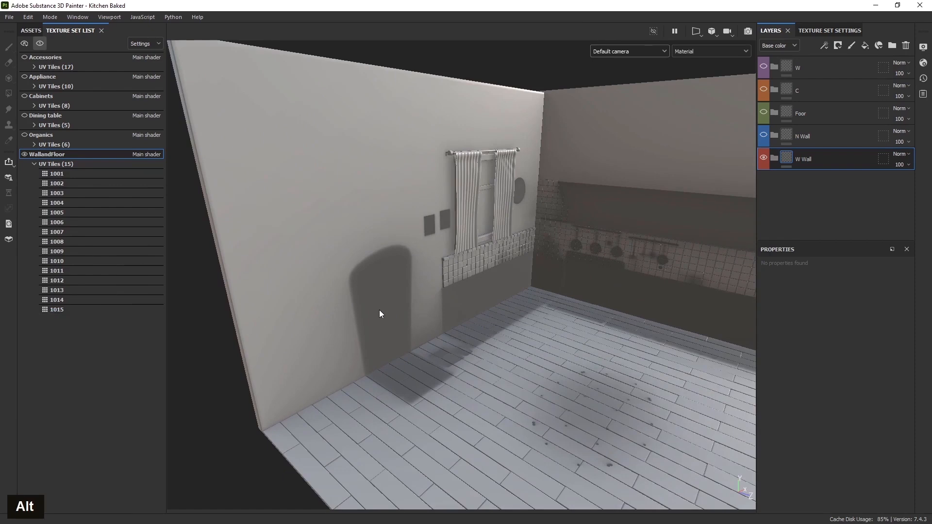
key(F4)
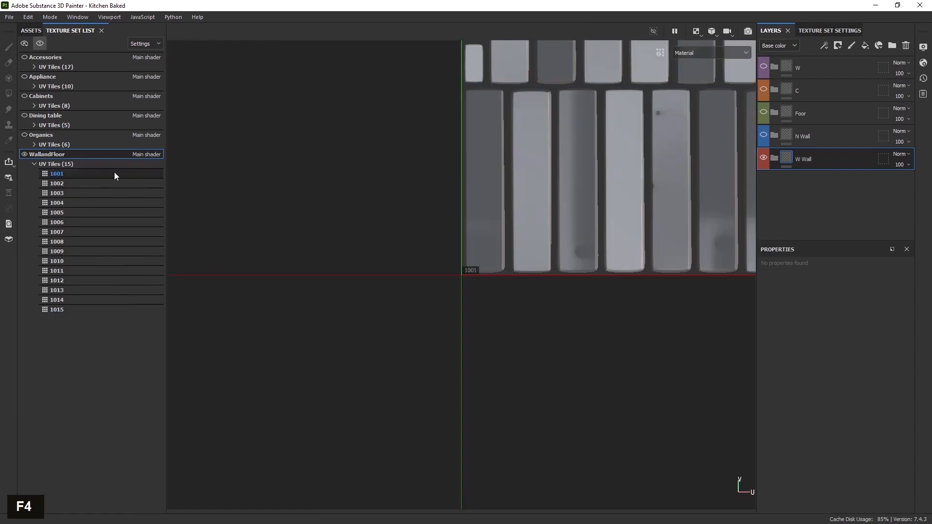
scroll(248, 344, down, 8)
scroll(263, 342, down, 3)
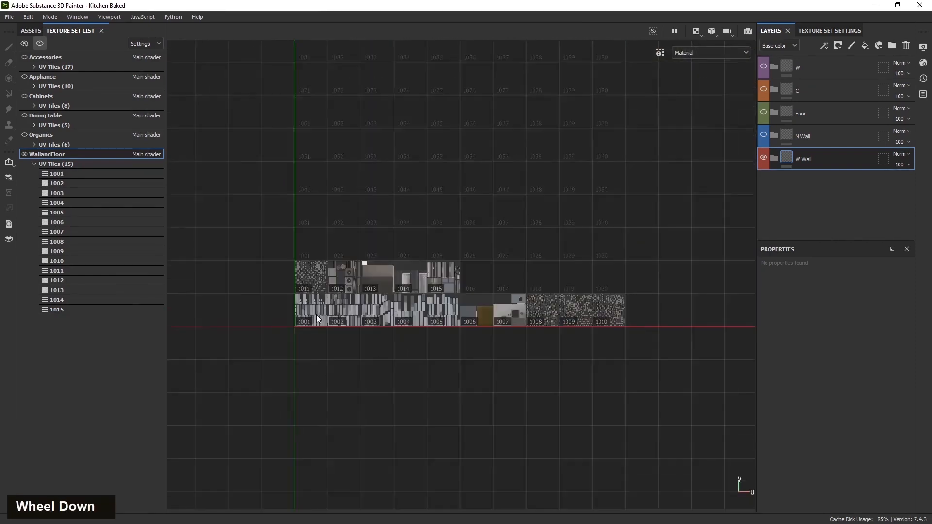
scroll(316, 315, up, 3)
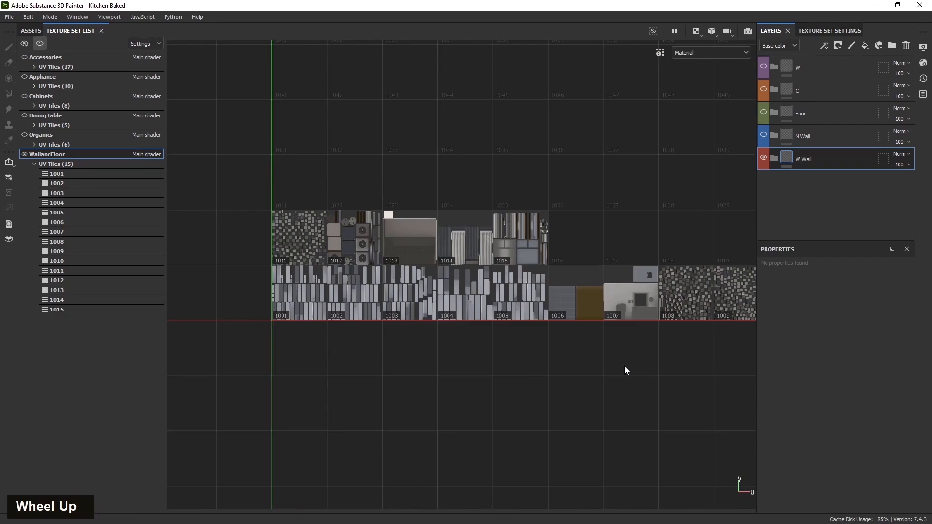
middle_click(679, 367)
alt+middle_drag(479, 369, 544, 363)
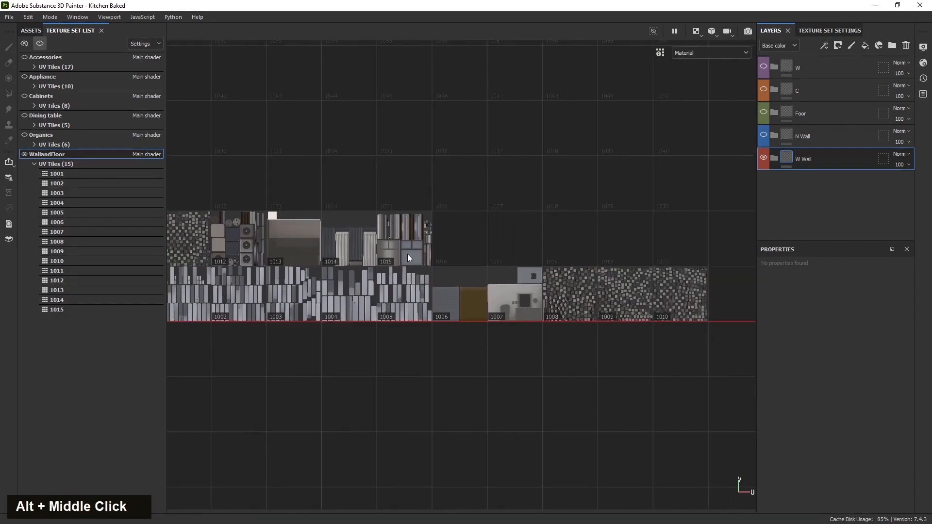
- Examine the floor plank islands in UV tiles 1001 to 1005 and the large panels in tile 1006
scroll(408, 260, up, 3)
scroll(412, 226, down, 3)
alt+middle_drag(322, 287, 495, 294)
scroll(374, 292, up, 6)
alt+middle_drag(352, 332, 395, 306)
scroll(320, 298, up, 2)
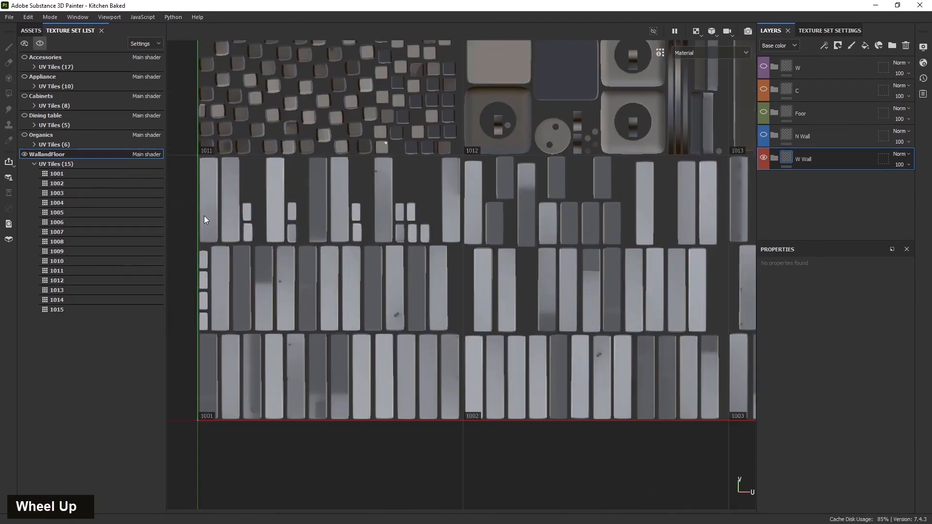
alt+middle_drag(551, 362, 368, 293)
scroll(534, 345, down, 4)
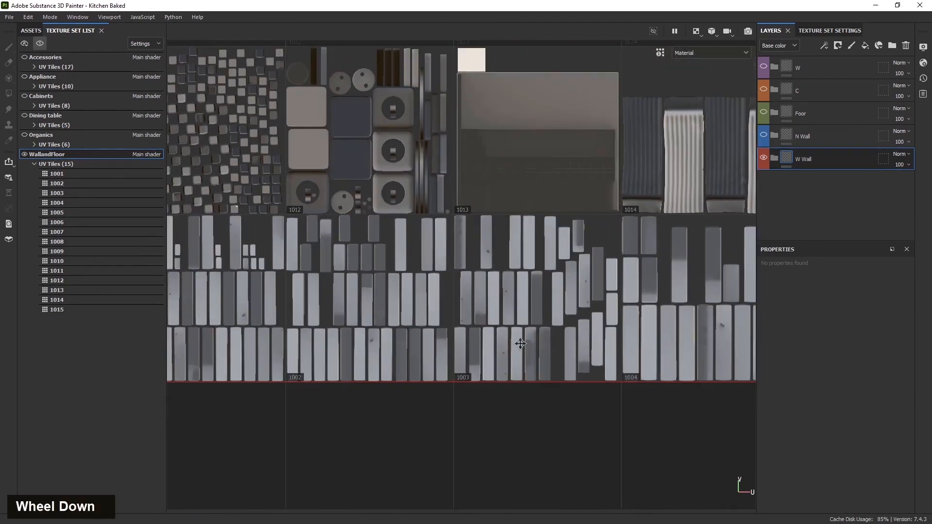
scroll(585, 340, down, 1)
alt+middle_drag(637, 324, 464, 330)
scroll(464, 330, up, 4)
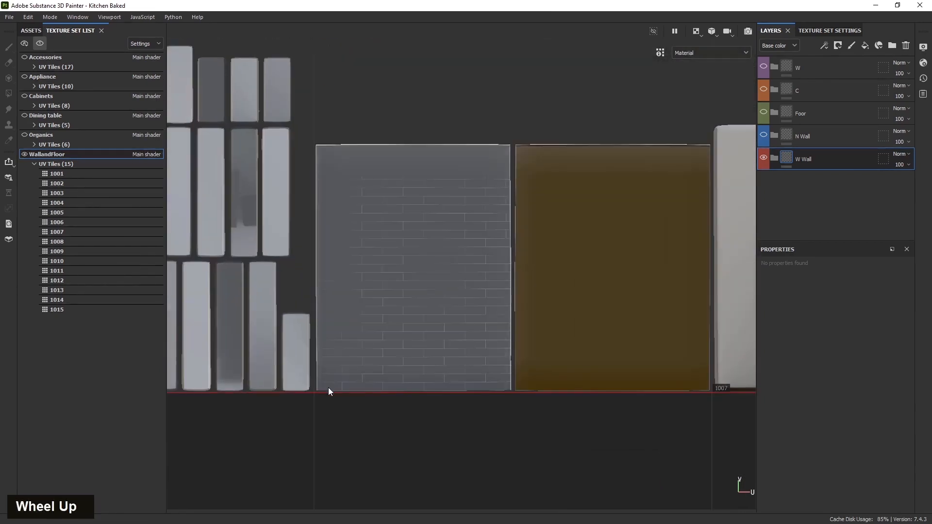
scroll(340, 345, down, 3)
scroll(433, 294, up, 3)
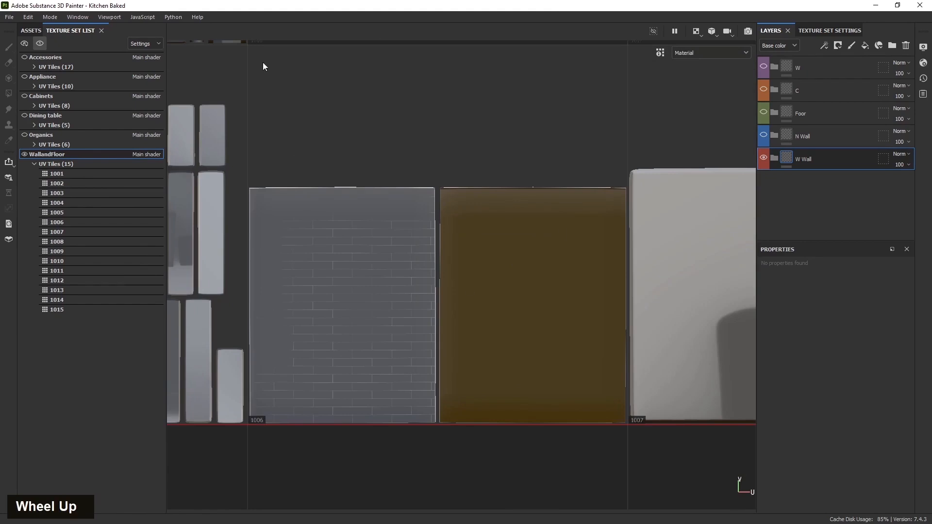
- Return to the 3D view and examine the floor planks and the gaps between them up close
key(F2)
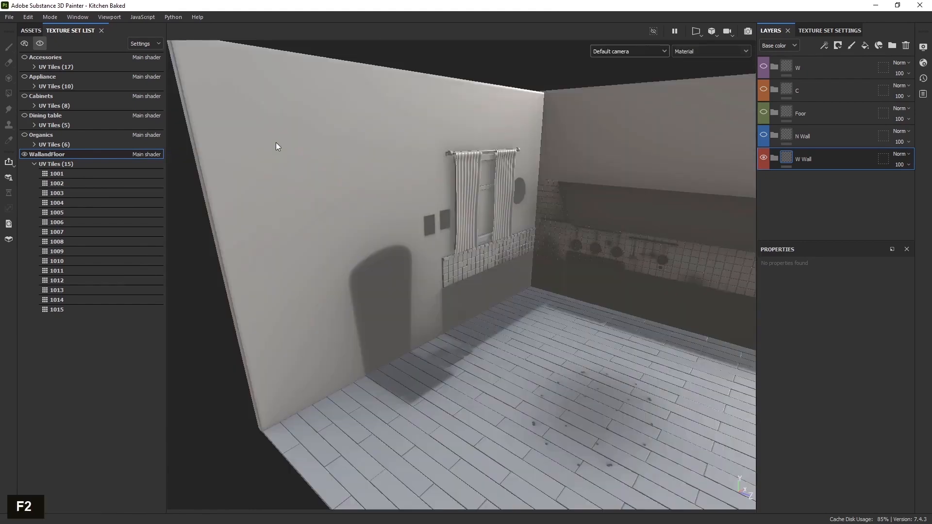
alt+drag(440, 406, 366, 339)
scroll(338, 283, up, 2)
alt+middle_drag(366, 339, 353, 370)
alt+drag(353, 370, 424, 305)
alt+middle_drag(424, 306, 341, 329)
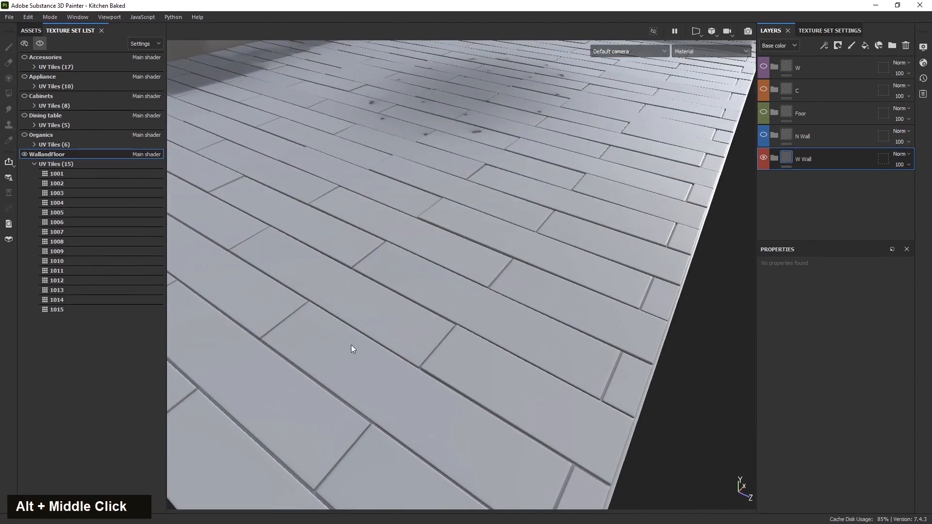
scroll(362, 371, down, 5)
scroll(321, 366, up, 8)
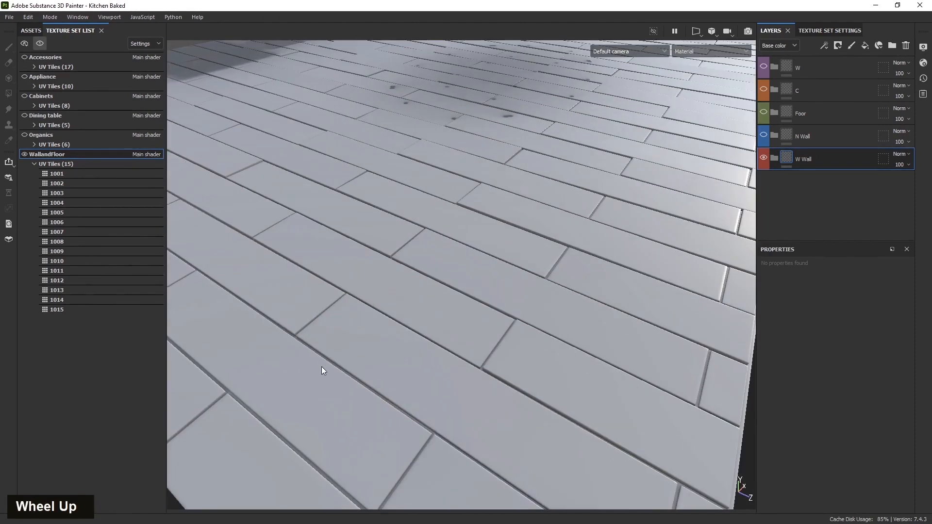
alt+drag(292, 346, 428, 439)
alt+middle_drag(428, 439, 477, 416)
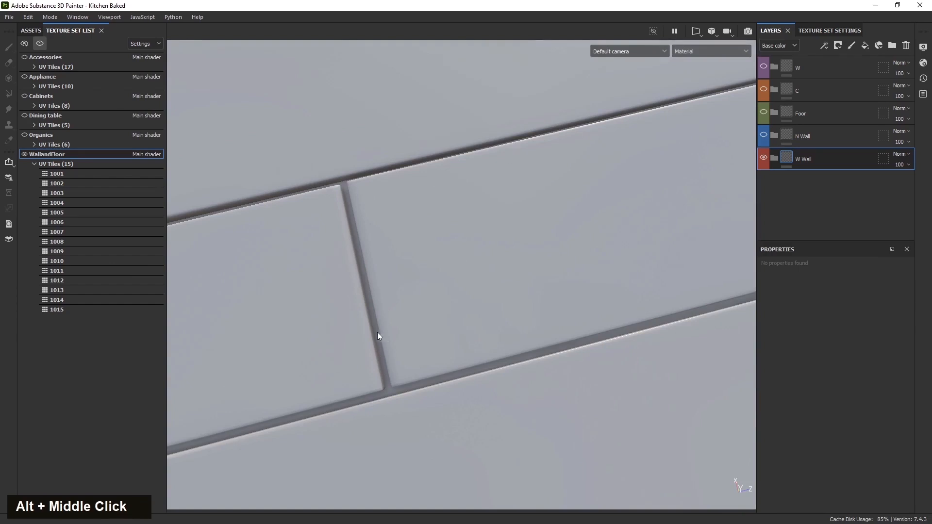
- Show the UV layout again and examine both window wall islands in tile 1007
key(F3)
scroll(371, 346, down, 4)
alt+middle_drag(476, 377, 365, 319)
scroll(335, 354, up, 5)
alt+middle_drag(345, 354, 320, 406)
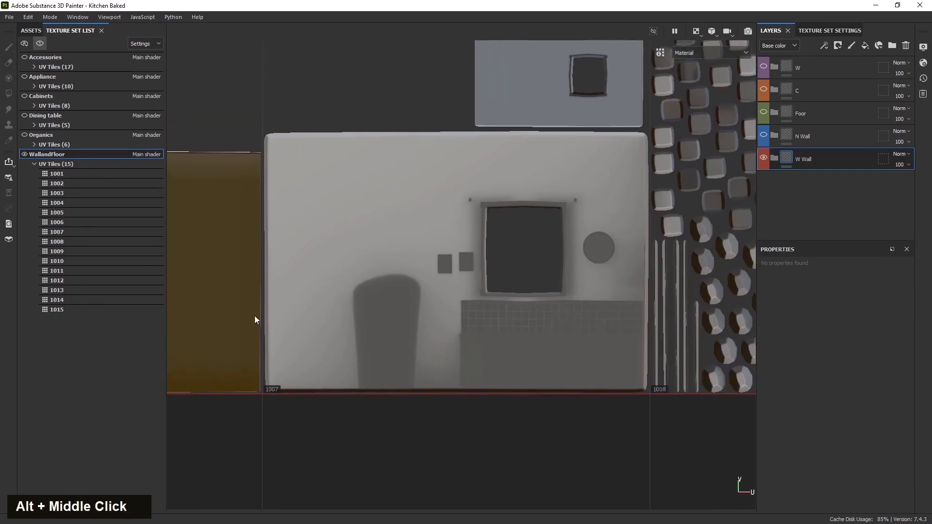
alt+middle_drag(437, 285, 395, 424)
scroll(485, 235, up, 5)
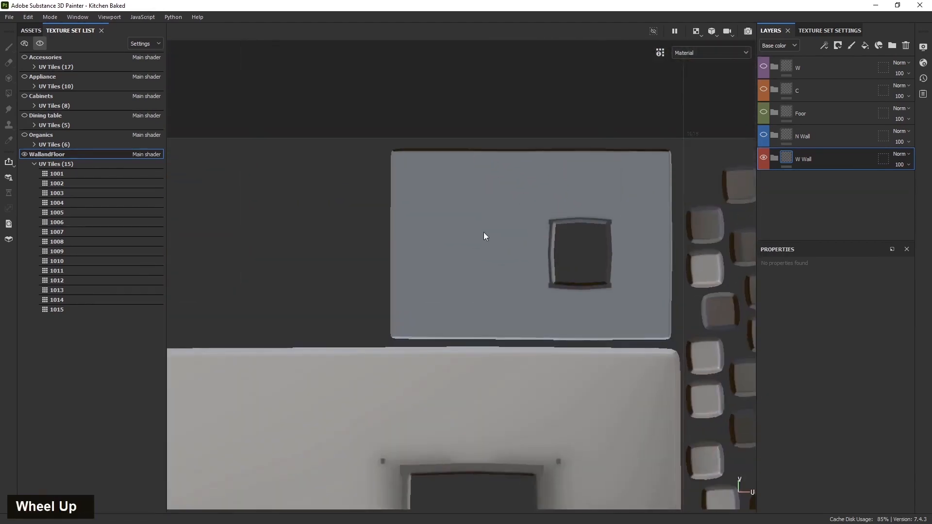
scroll(444, 240, down, 4)
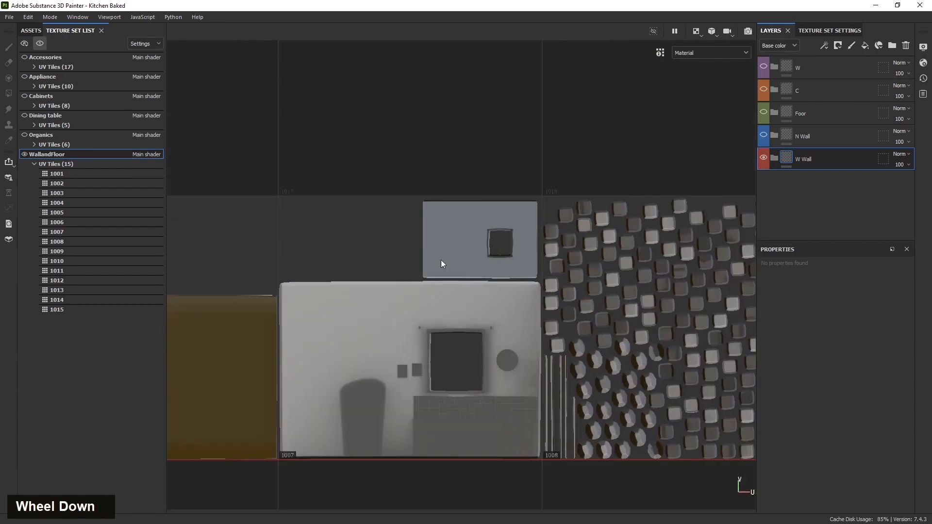
scroll(465, 251, down, 2)
scroll(464, 250, up, 3)
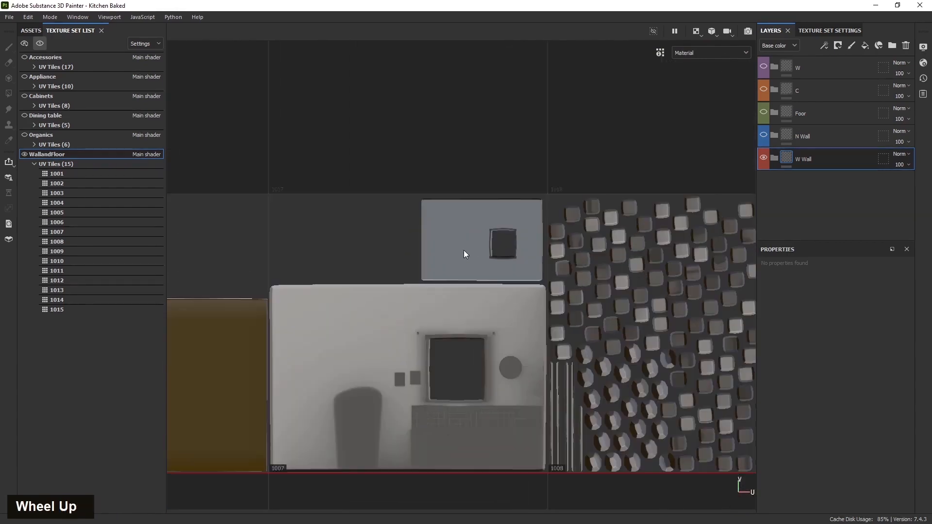
- Inspect the outer side of the window wall in the 3D view
key(F2)
scroll(451, 284, down, 6)
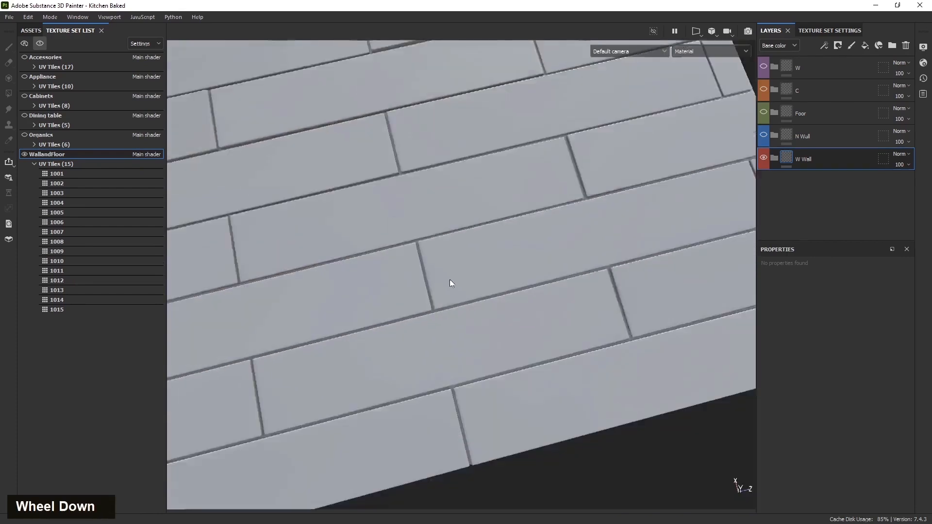
alt+drag(366, 340, 277, 276)
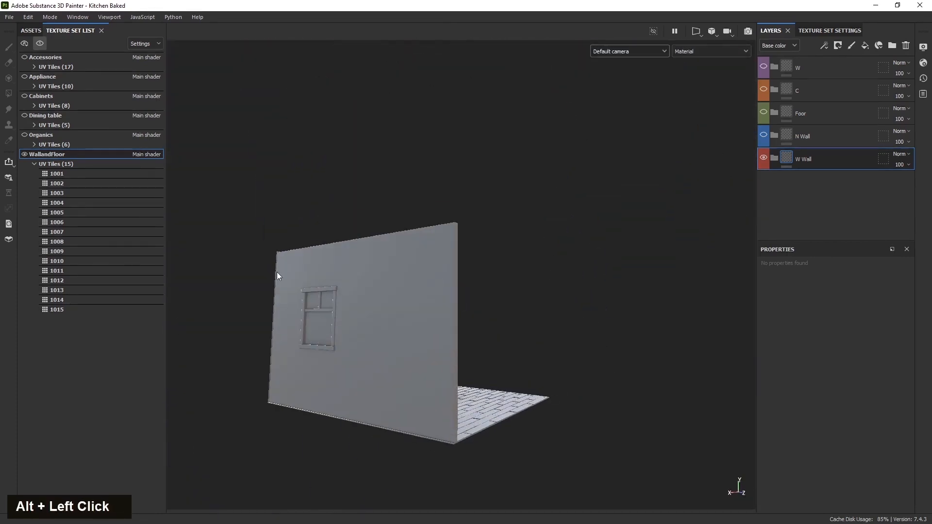
mouse_move(370, 325)
alt+mouse_down()
mouse_move(305, 357)
mouse_move(361, 328)
alt+mouse_up()
alt+drag(430, 348, 426, 341)
- Show the UV layout again and examine the small wall tile islands up close in the UV tiles up to 1011
key(F3)
scroll(415, 310, down, 3)
alt+middle_drag(539, 351, 575, 345)
scroll(330, 349, down, 2)
alt+middle_drag(479, 352, 610, 372)
scroll(296, 280, up, 5)
alt+middle_drag(248, 319, 345, 305)
scroll(327, 307, up, 5)
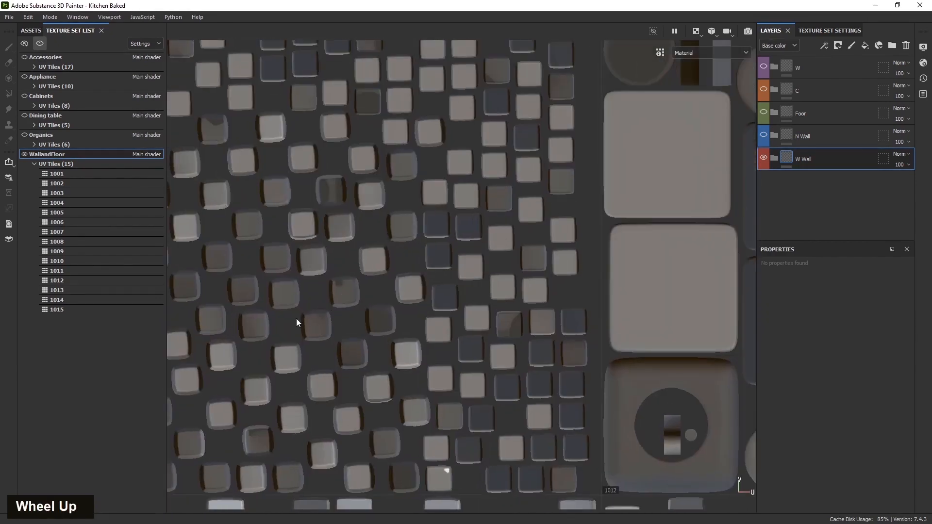
scroll(297, 323, up, 4)
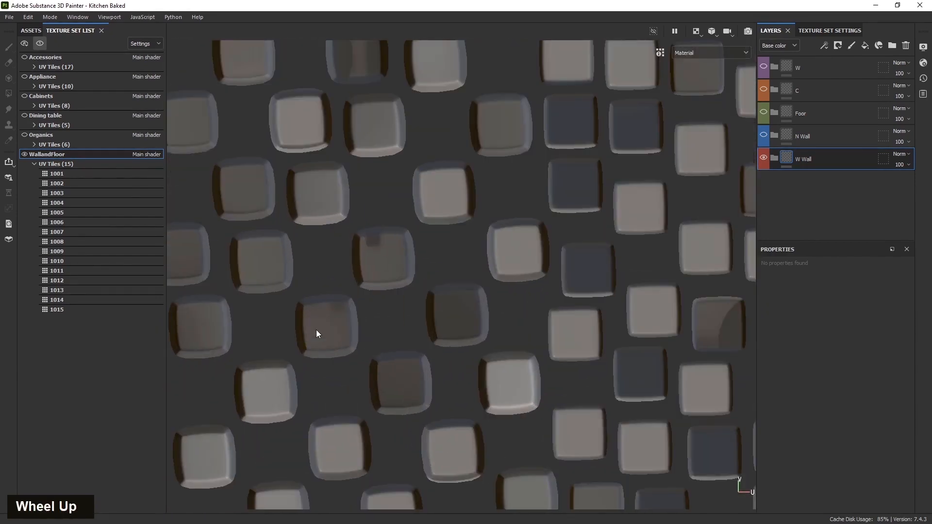
scroll(197, 324, down, 6)
alt+middle_drag(420, 357, 367, 334)
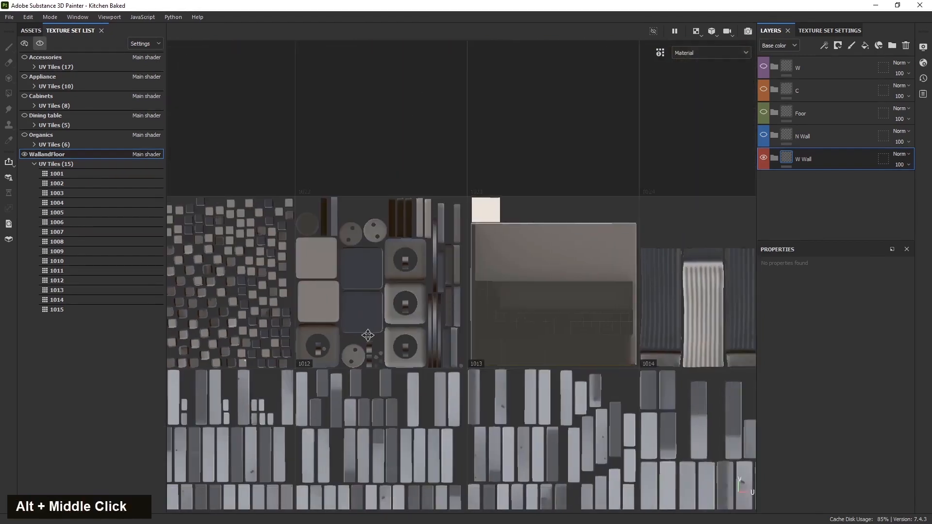
- Examine the outlet, wall, curtain and window islands in UV tiles 1012 to 1015 of the UV layout
scroll(369, 330, up, 3)
scroll(467, 351, down, 3)
alt+middle_drag(467, 352, 328, 313)
scroll(257, 307, up, 3)
alt+middle_drag(256, 307, 345, 316)
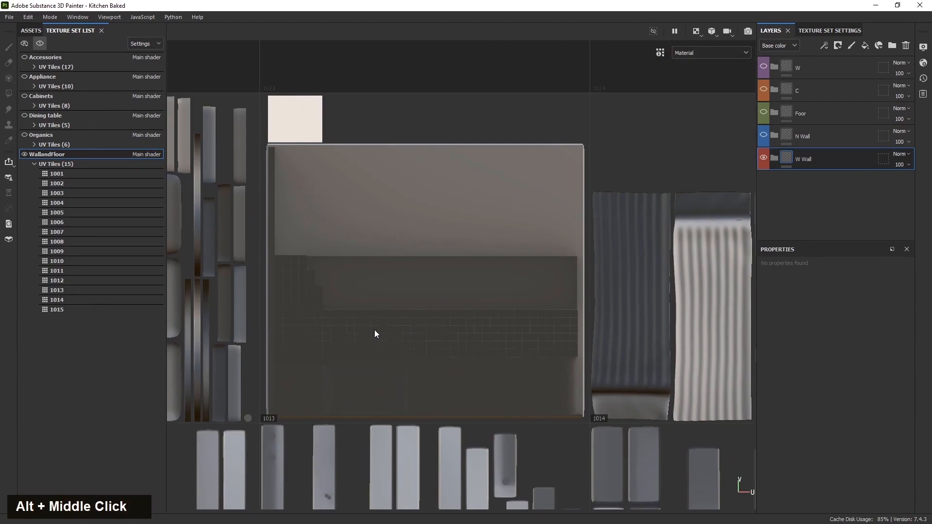
scroll(353, 323, down, 3)
alt+middle_drag(545, 248, 278, 249)
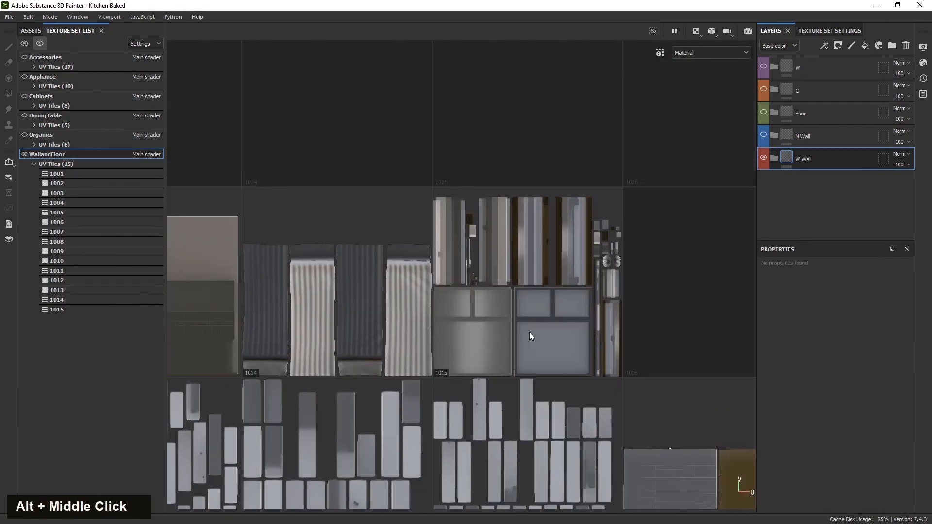
scroll(506, 317, up, 3)
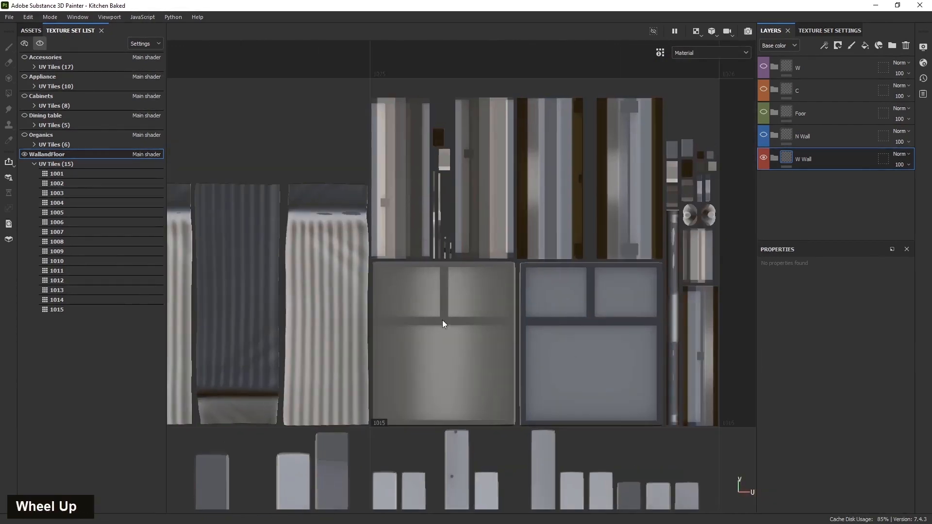
scroll(523, 342, down, 5)
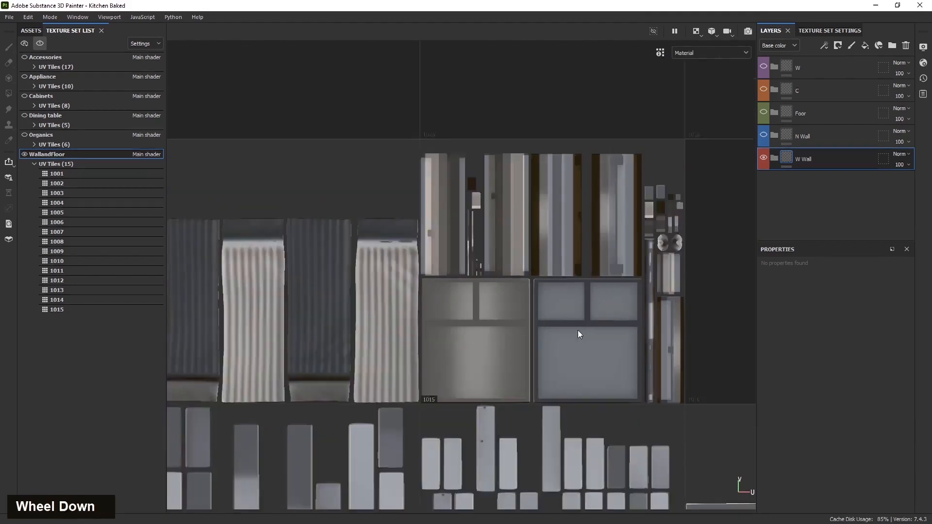
alt+middle_drag(568, 348, 420, 385)
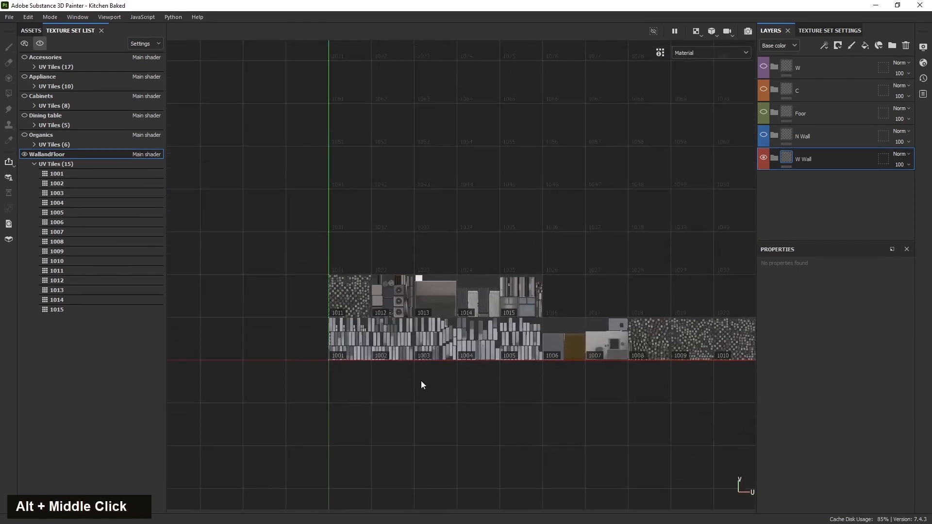
- Return to the 3D view and limit the W Wall folder's geometry mask to UV tile 1007, the window wall, excluding all other tiles
key(F2)
scroll(528, 391, down, 3)
alt+drag(528, 391, 505, 413)
scroll(429, 359, up, 5)
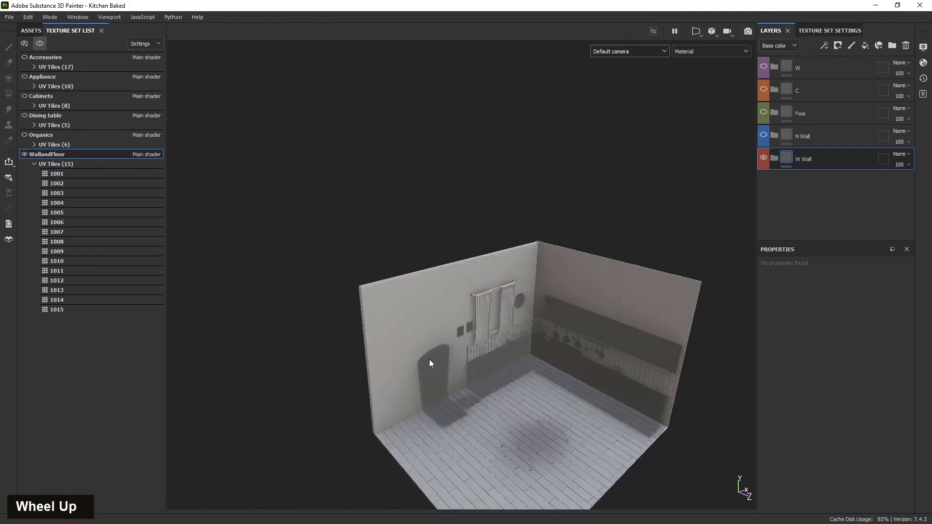
alt+drag(429, 360, 387, 343)
alt+middle_drag(386, 343, 439, 368)
alt+drag(438, 369, 422, 375)
scroll(437, 354, up, 3)
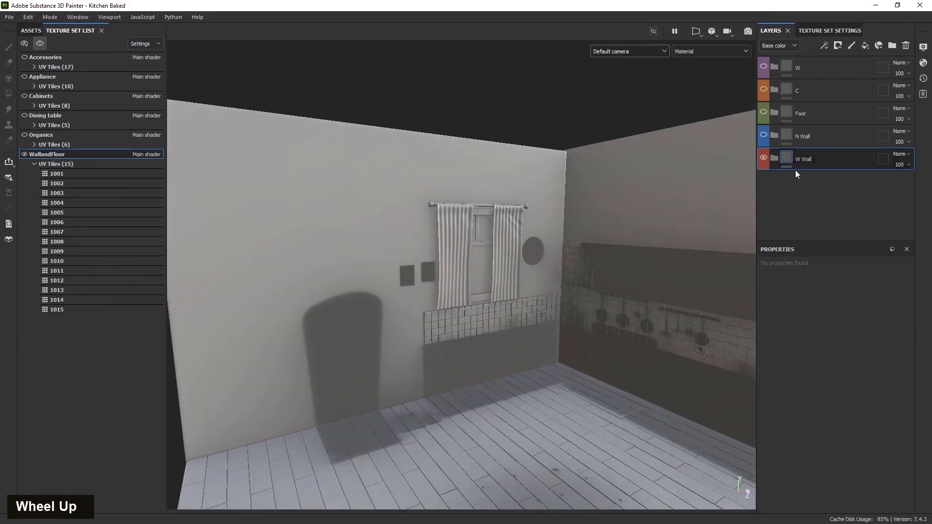
click(883, 159)
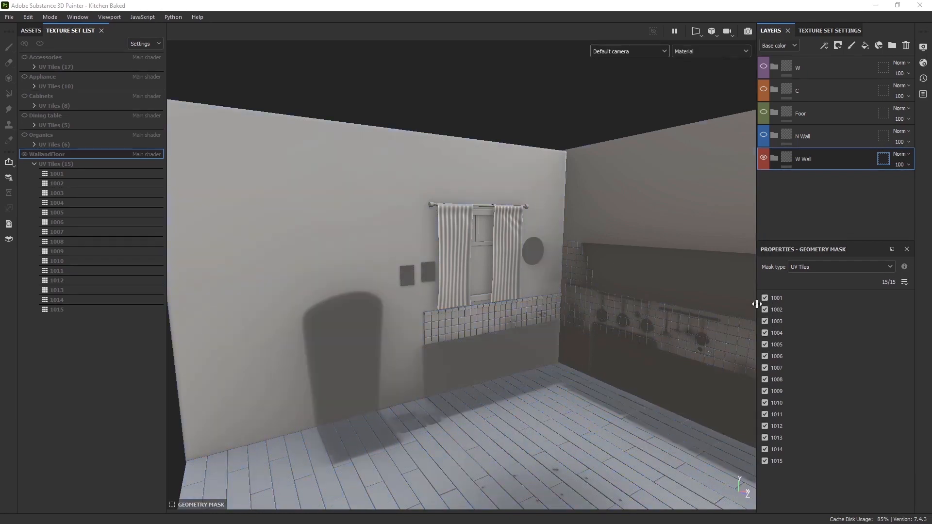
click(904, 281)
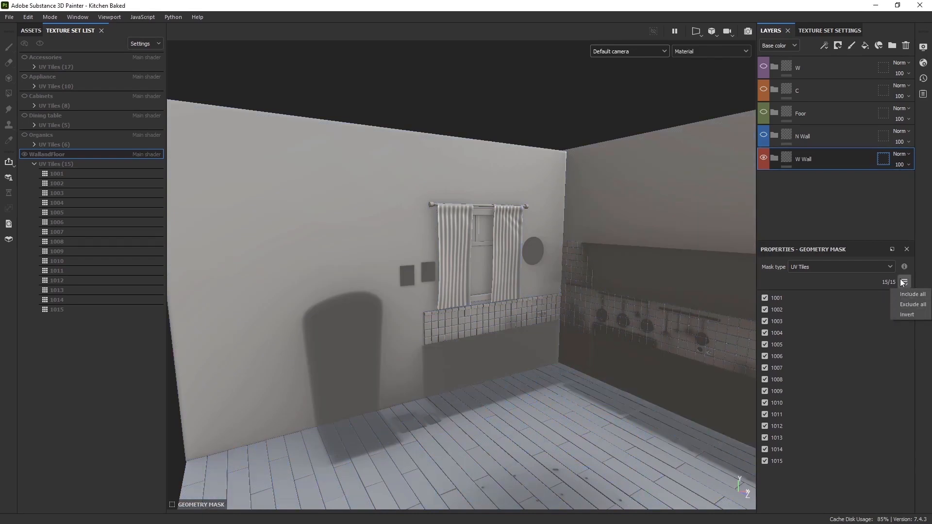
click(907, 305)
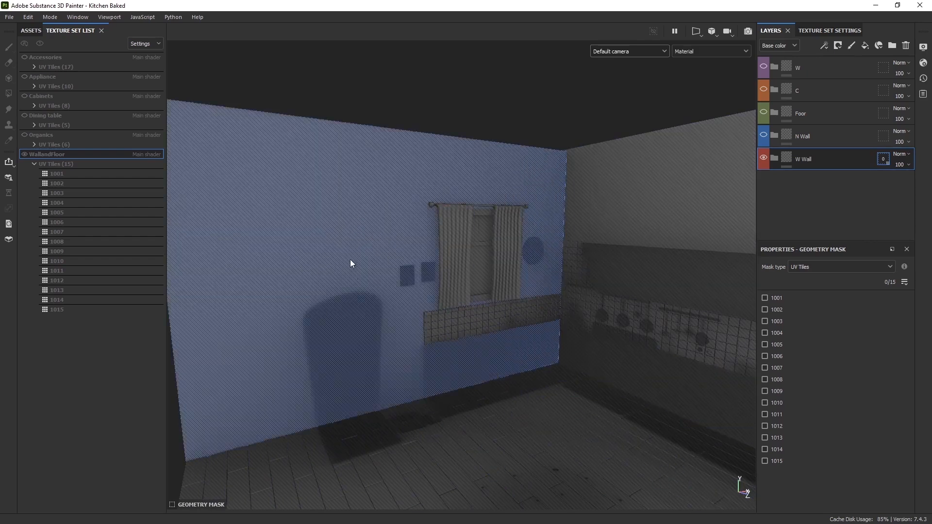
click(374, 246)
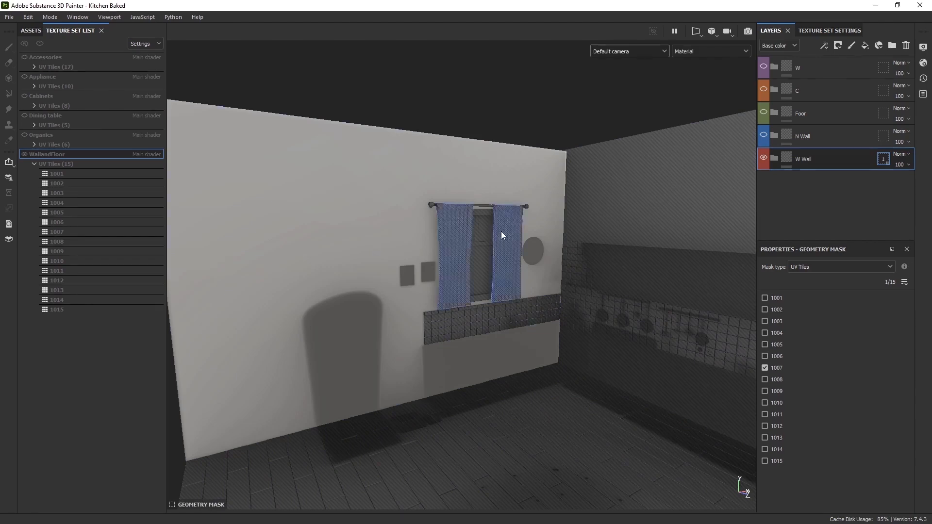
click(779, 156)
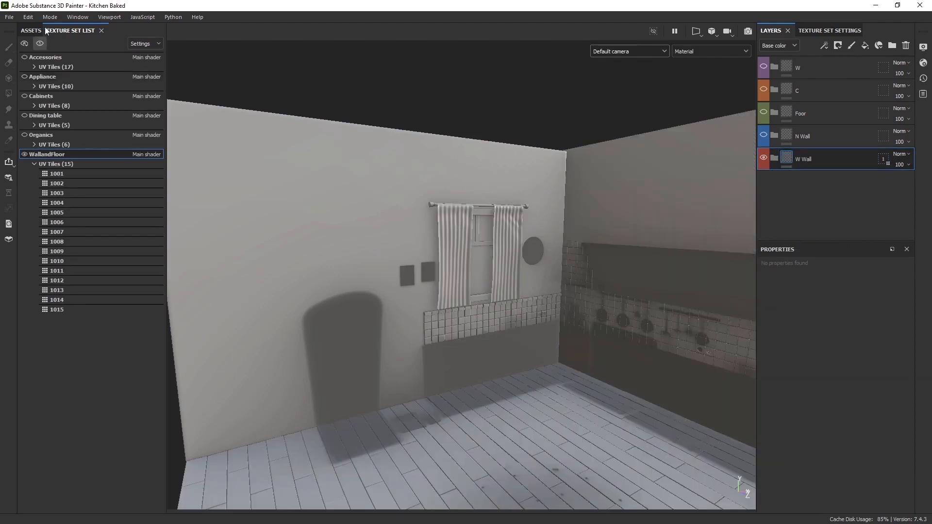
- Test the W Wall mask by adding the Aluminium Pure material inside the folder, and delete that layer after checking the wall
click(30, 30)
drag(62, 101, 838, 158)
alt+drag(633, 323, 265, 258)
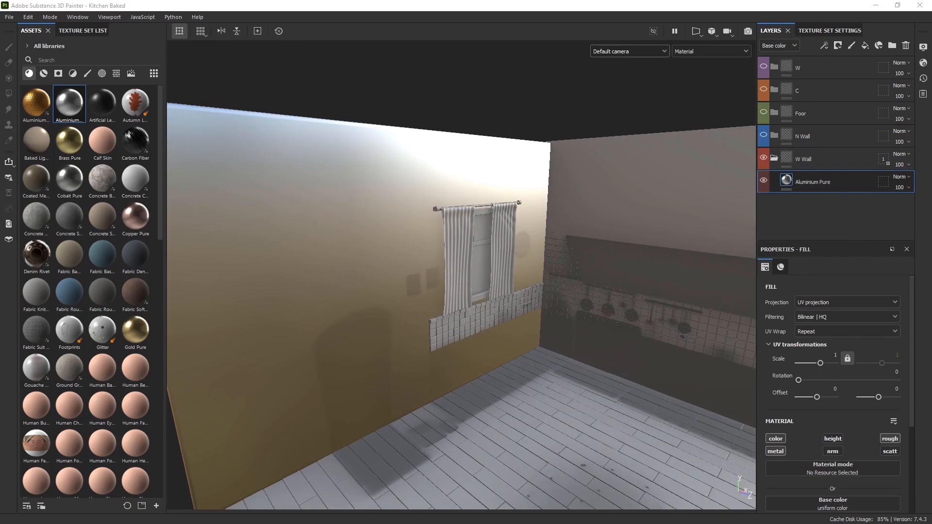
alt+drag(392, 244, 401, 305)
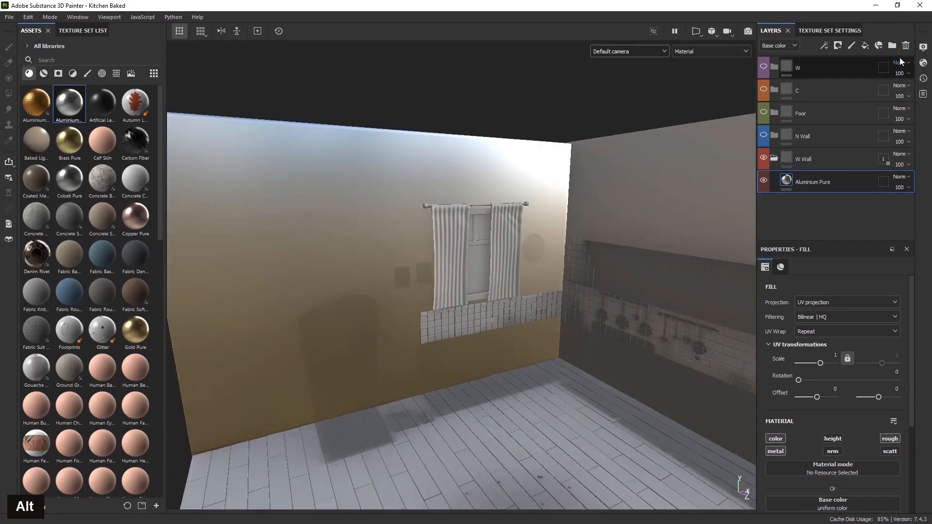
click(905, 46)
click(817, 158)
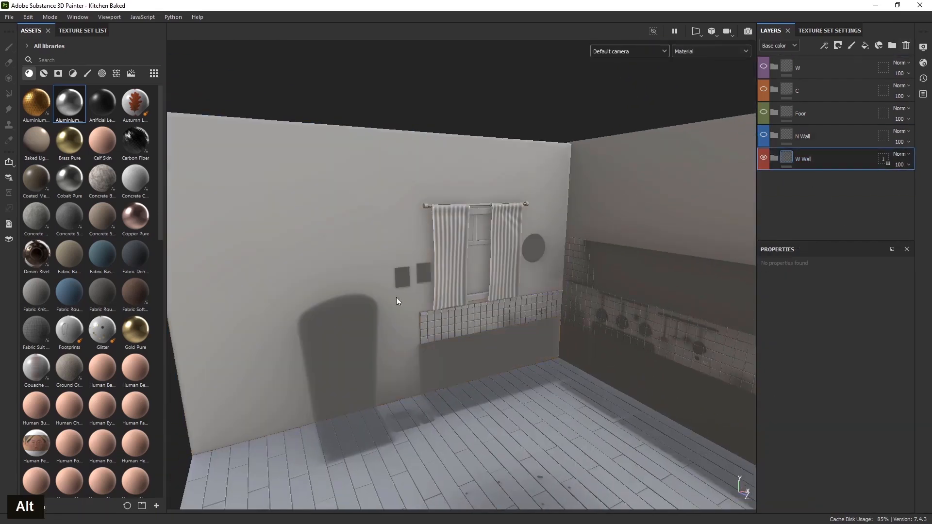
- Select the N Wall folder, make it visible, and inspect the two walls and the wall tiles around the room corner
alt+drag(396, 298, 427, 315)
alt+middle_drag(427, 315, 445, 316)
alt+drag(445, 316, 410, 321)
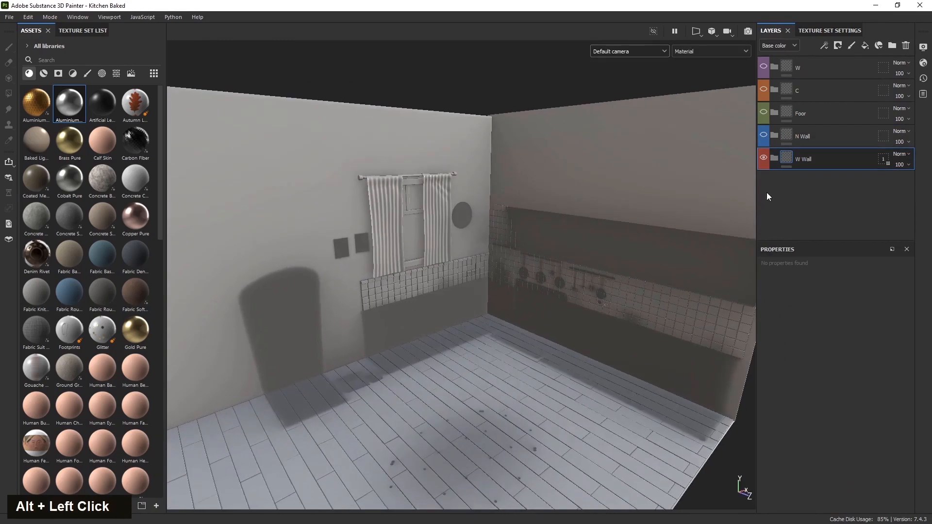
click(817, 137)
alt+drag(605, 237, 485, 262)
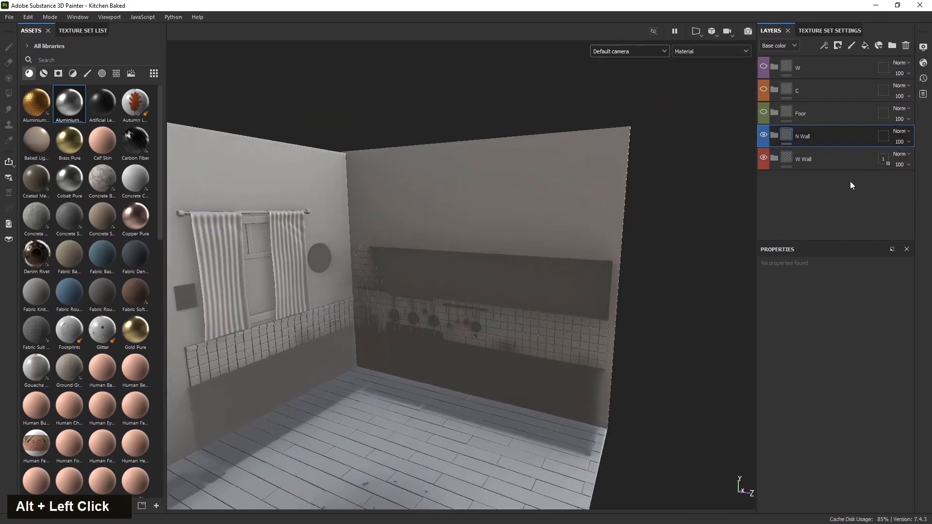
alt+middle_drag(271, 409, 383, 376)
alt+drag(383, 376, 333, 376)
scroll(333, 377, up, 3)
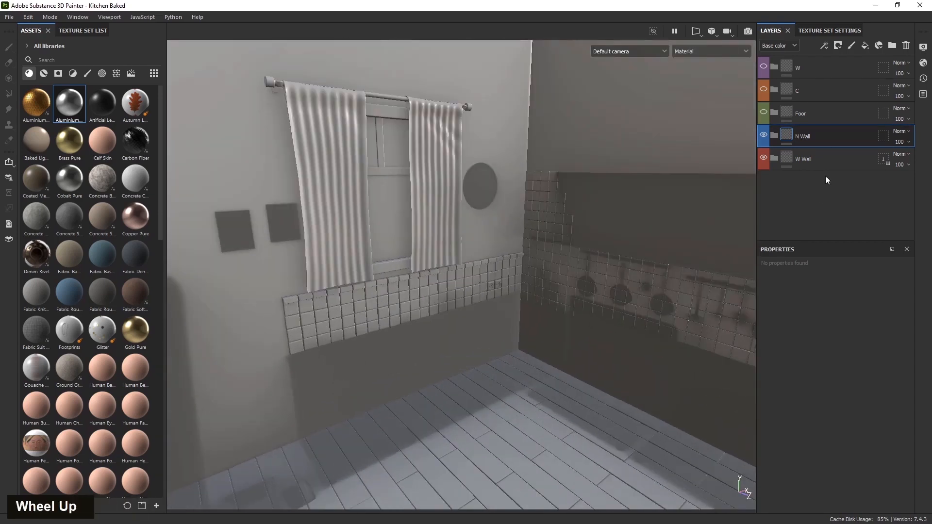
- Reopen the W Wall folder's geometry mask and check how the wall tiles are spread across several UV tiles
click(874, 166)
click(882, 161)
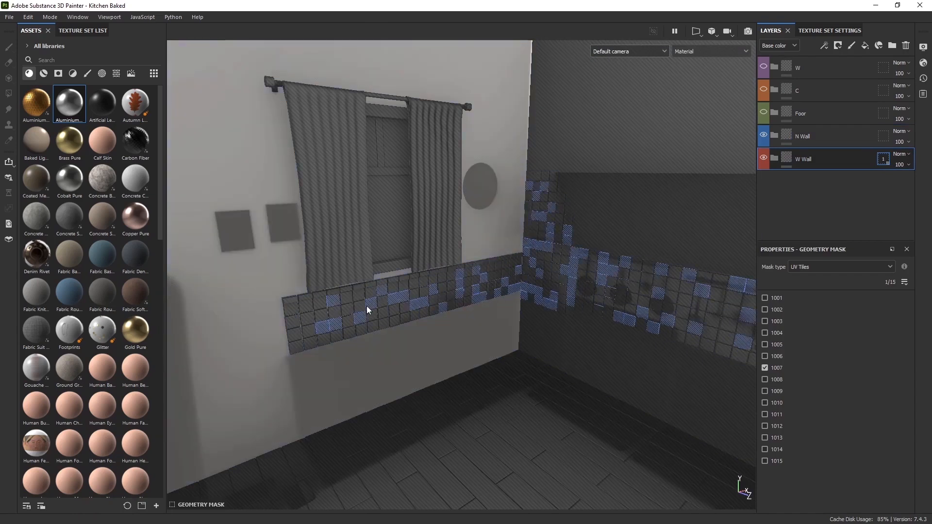
alt+middle_drag(445, 308, 424, 308)
alt+drag(420, 308, 332, 309)
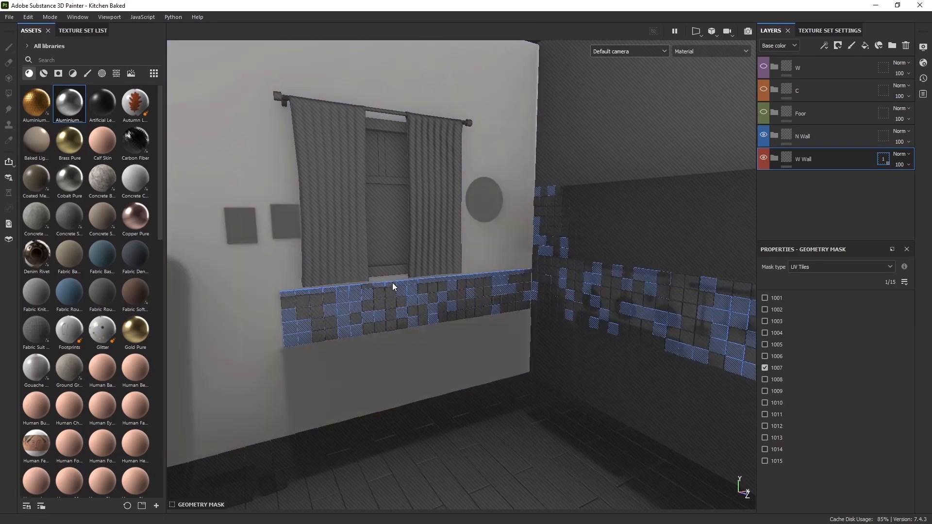
click(795, 155)
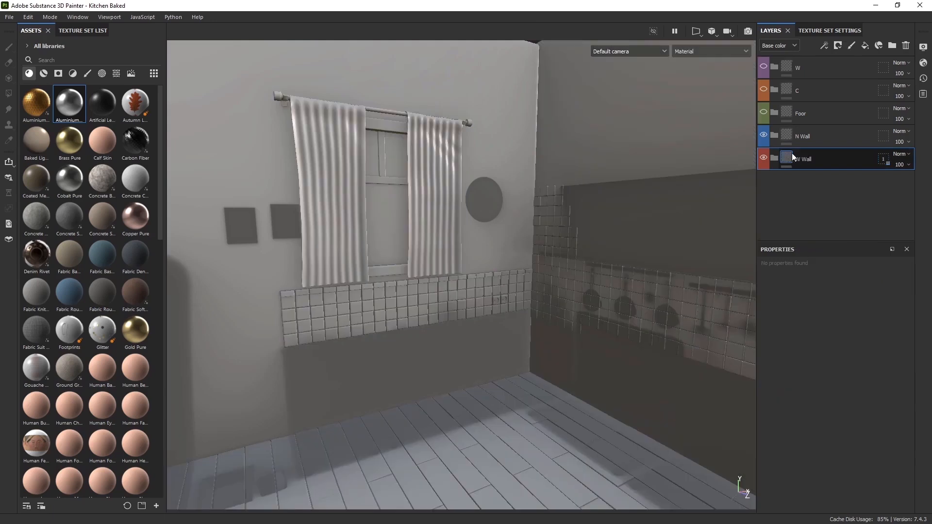
- Add a folder named Tiles above all the others, label it yellow and hide it
click(815, 64)
click(892, 45)
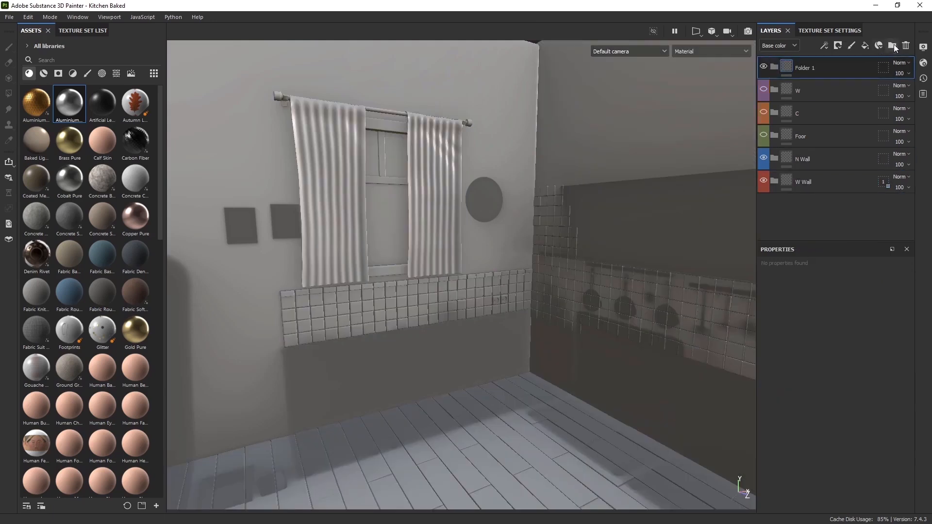
double_click(810, 69)
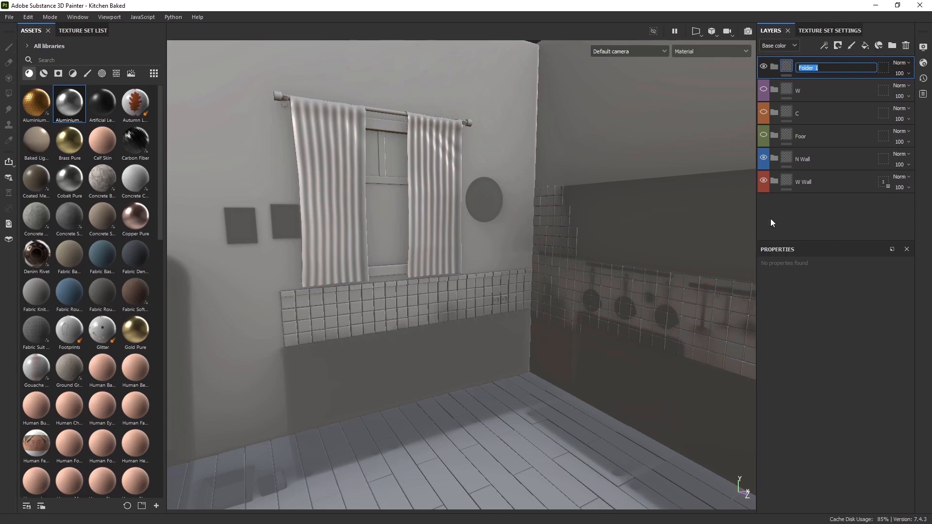
text(Tiles)
right_click(837, 75)
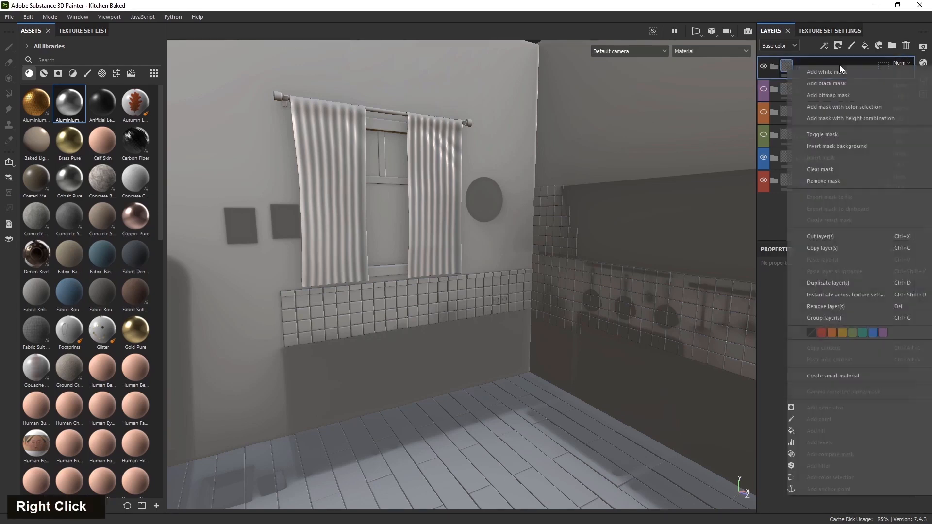
click(841, 333)
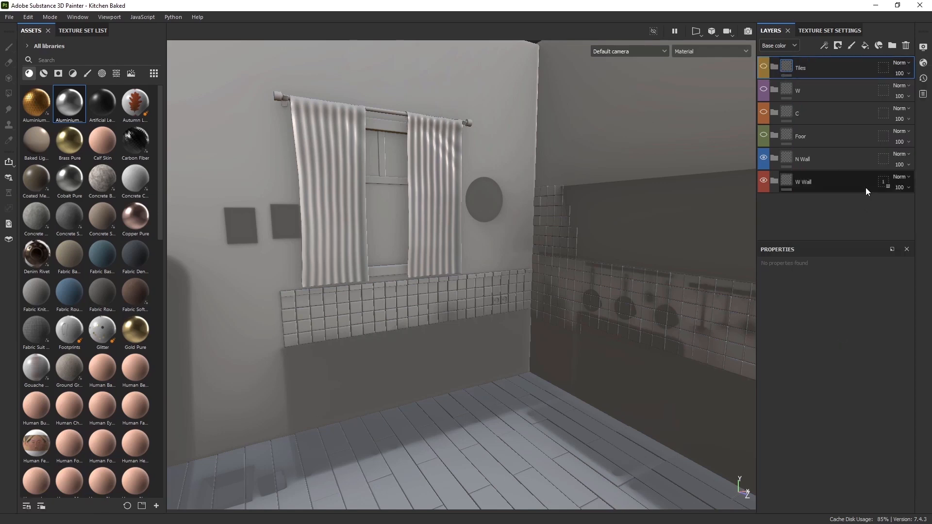
- Hide the W Wall folder, select N Wall, and bring the north wall into closer view
click(840, 162)
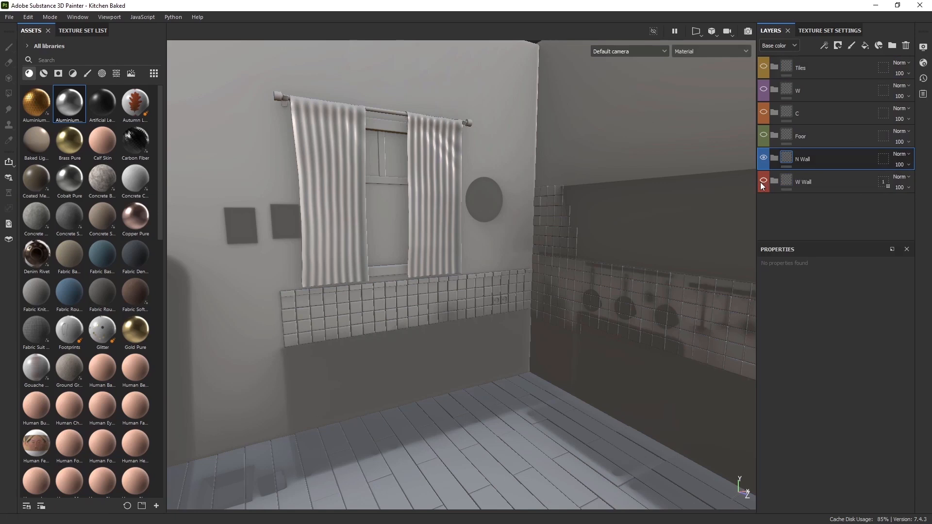
alt+middle_drag(720, 197, 501, 262)
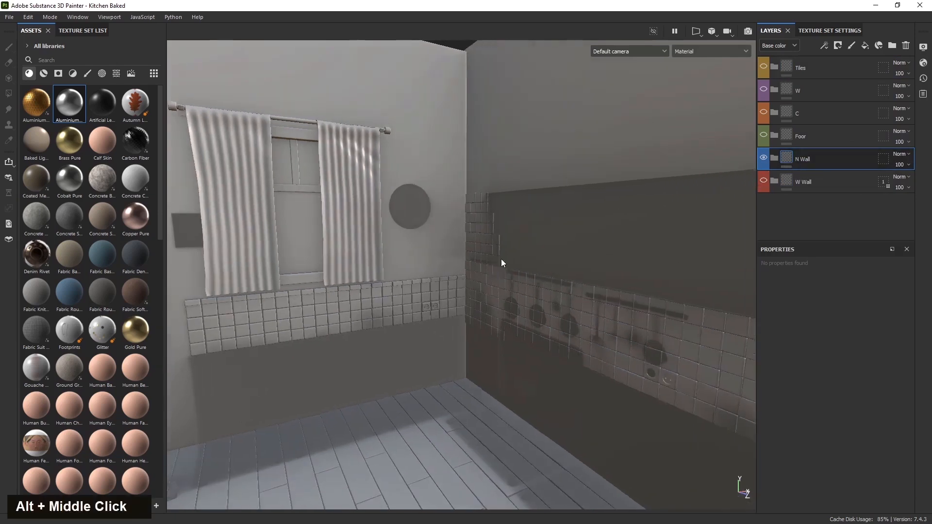
alt+drag(501, 262, 836, 162)
- Open the N Wall folder's geometry mask for editing and set its mask type to Mesh names
click(884, 164)
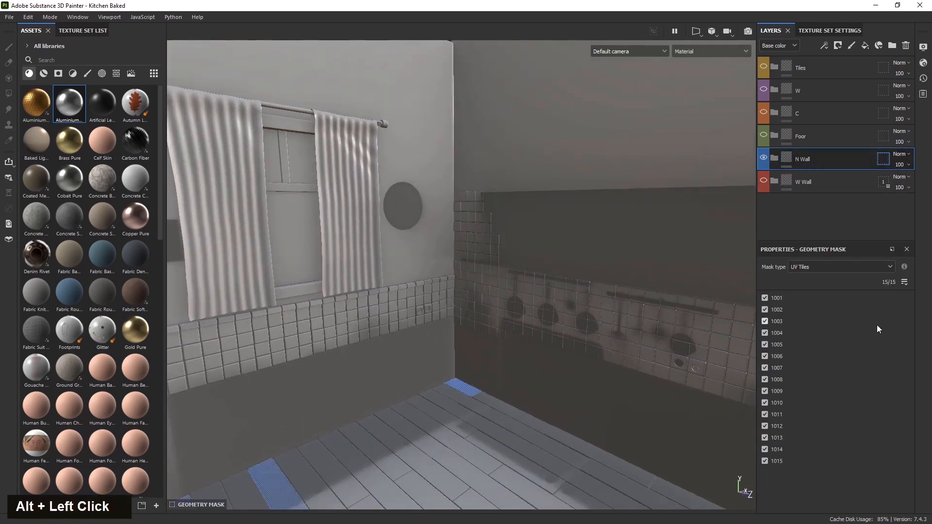
click(904, 282)
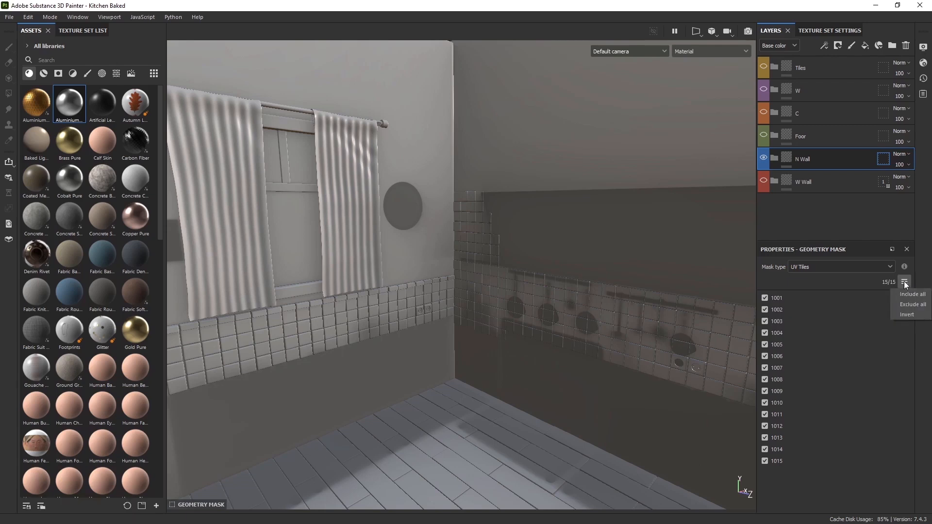
click(874, 184)
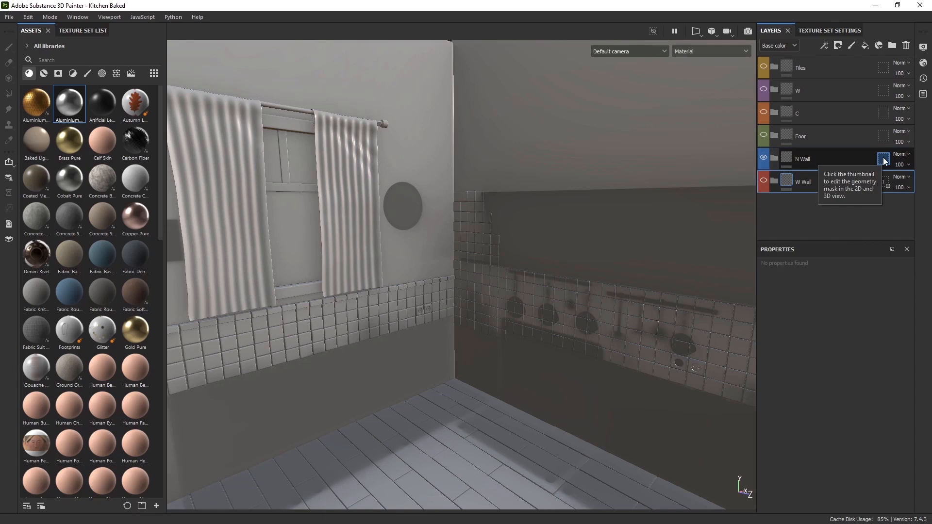
click(882, 159)
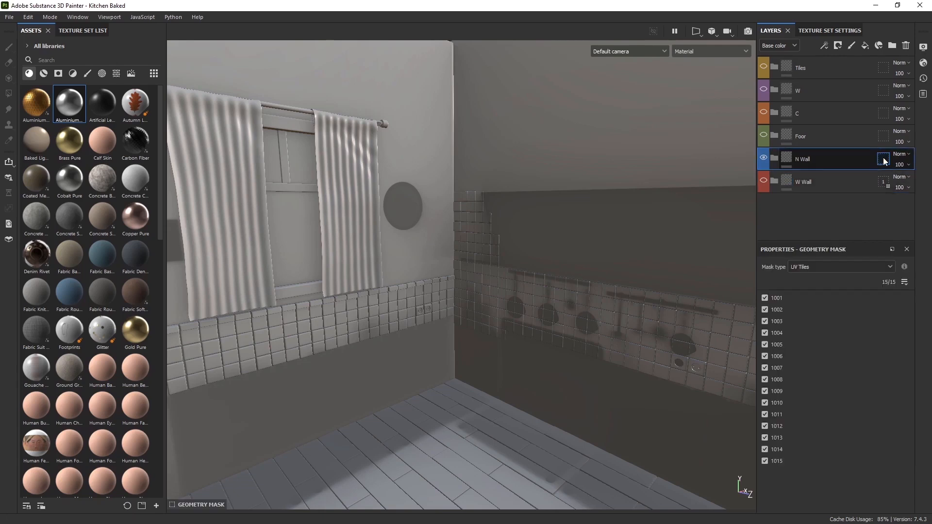
double_click(820, 269)
click(818, 288)
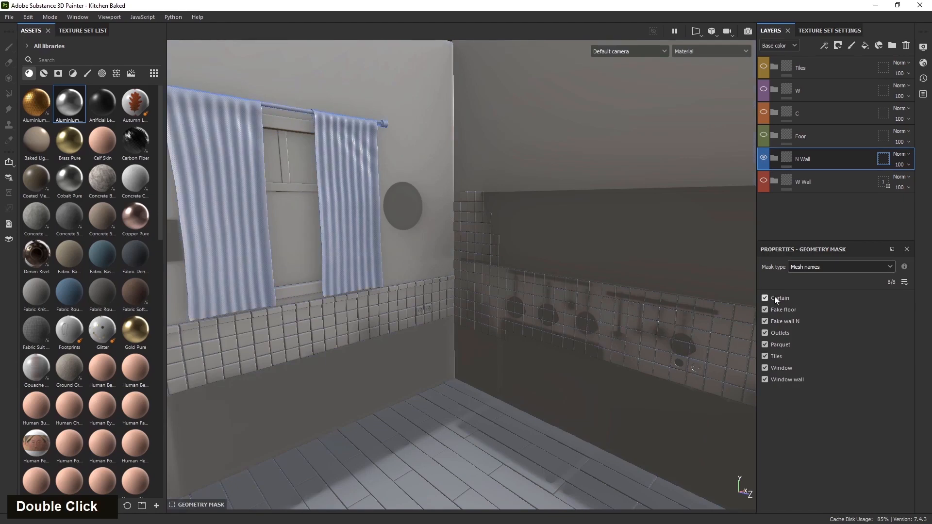
click(805, 266)
click(805, 278)
click(811, 268)
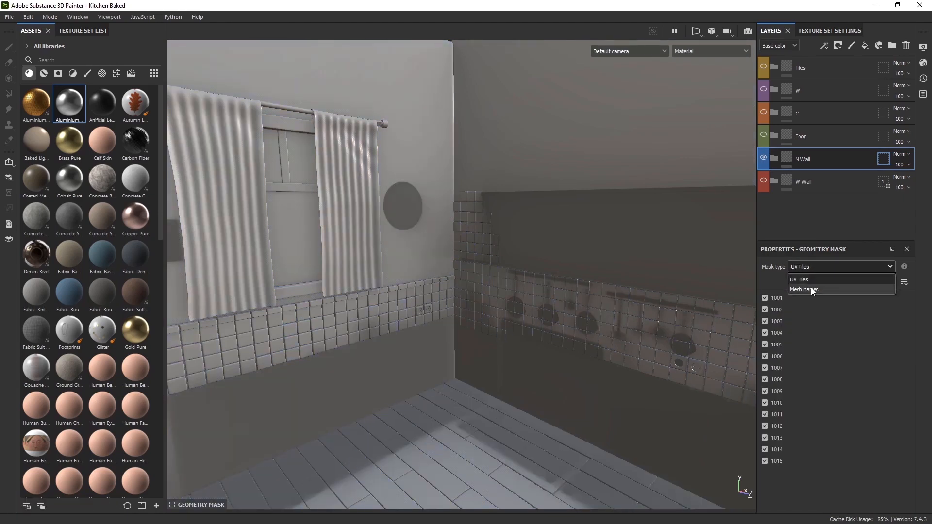
click(809, 289)
- Set the N Wall folder's mask type to UV Tiles and exclude every tile except 1013
click(803, 267)
click(802, 279)
click(904, 282)
click(911, 304)
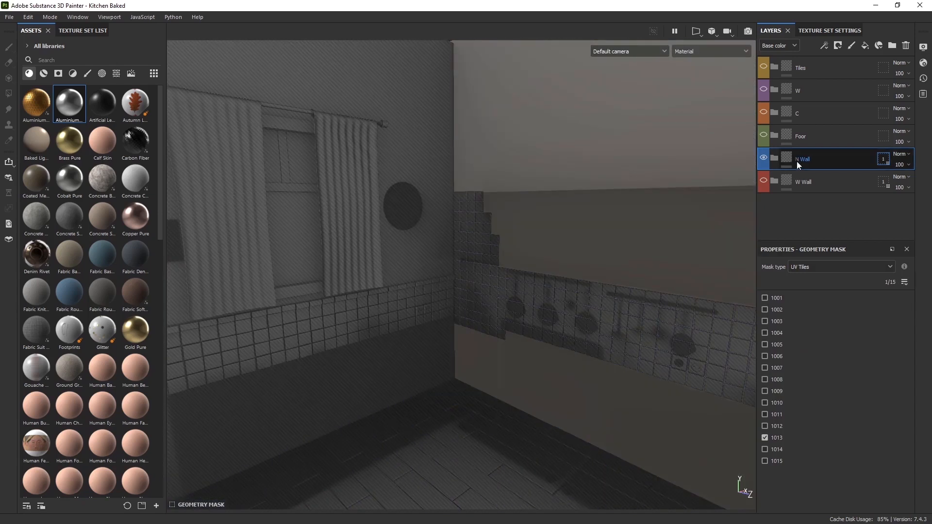
click(797, 161)
- Hide the N Wall folder, show the Foor folder, and exclude all UV tiles from its geometry mask
scroll(608, 265, down, 5)
alt+drag(609, 264, 655, 244)
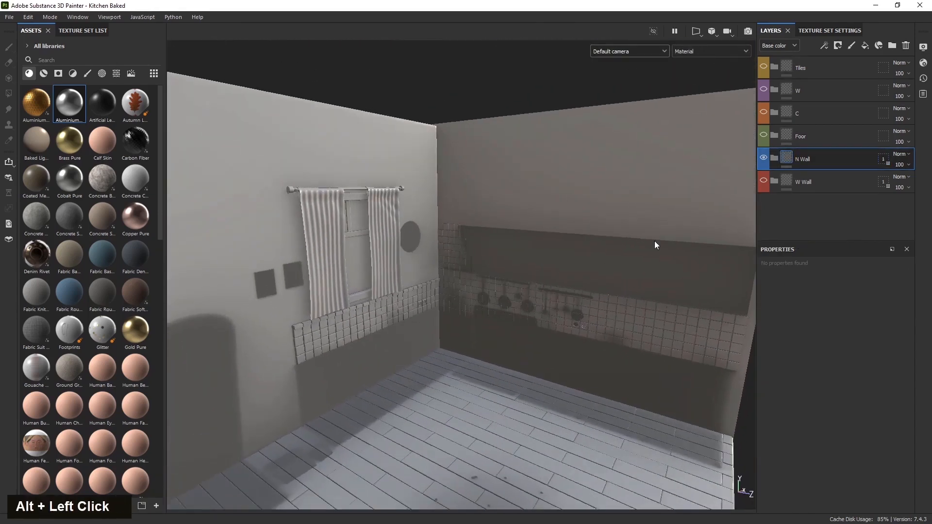
click(822, 137)
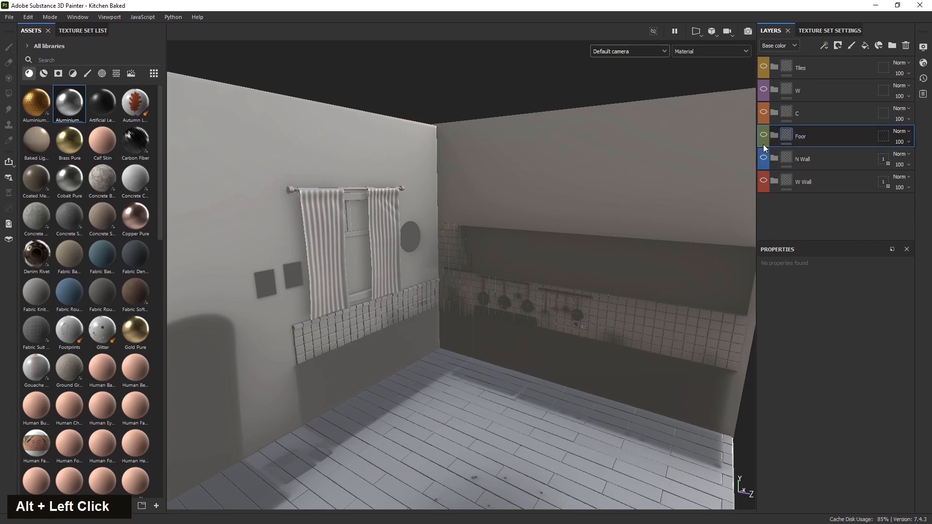
click(763, 135)
click(884, 138)
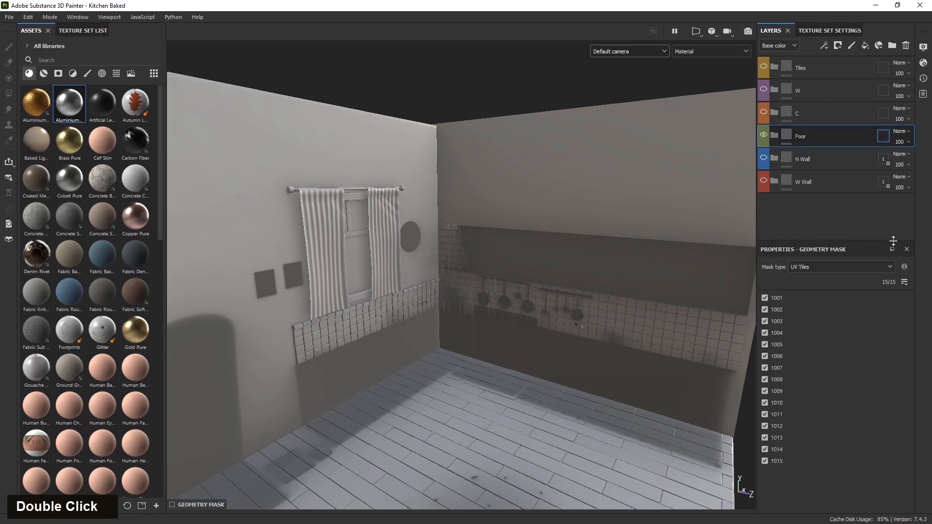
click(904, 282)
click(906, 305)
- Set the viewport to an orthographic view looking straight down on the floor
scroll(557, 366, down, 4)
alt+drag(557, 366, 587, 504)
alt+middle_drag(578, 488, 555, 467)
alt+drag(458, 359, 518, 453)
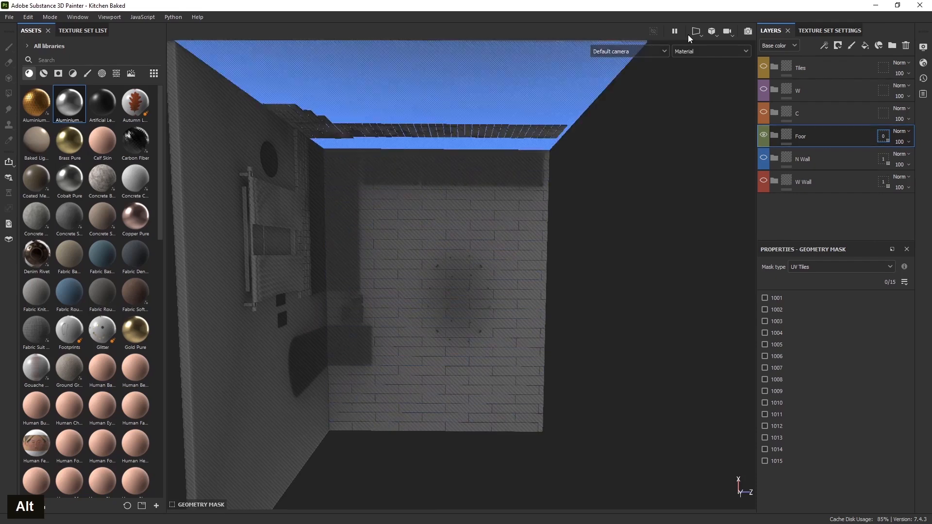
click(711, 32)
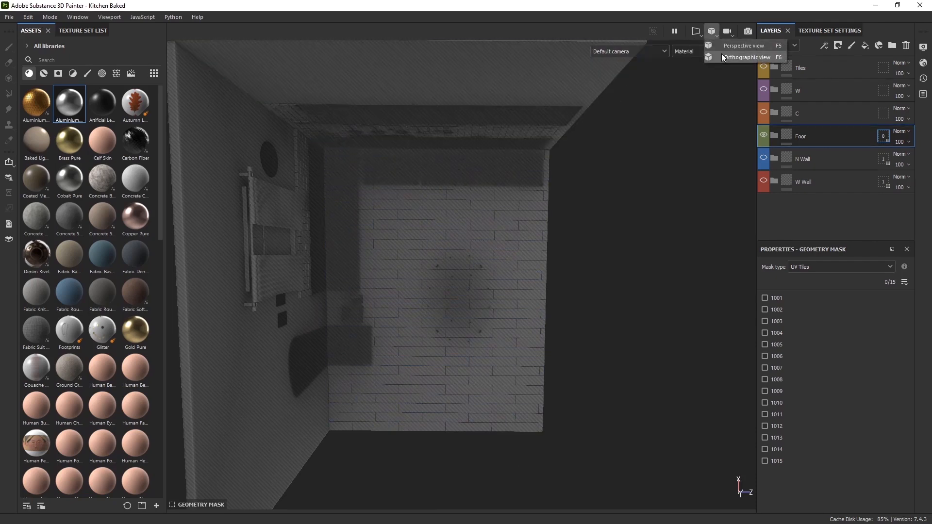
click(731, 56)
scroll(453, 259, down, 5)
scroll(412, 232, up, 1)
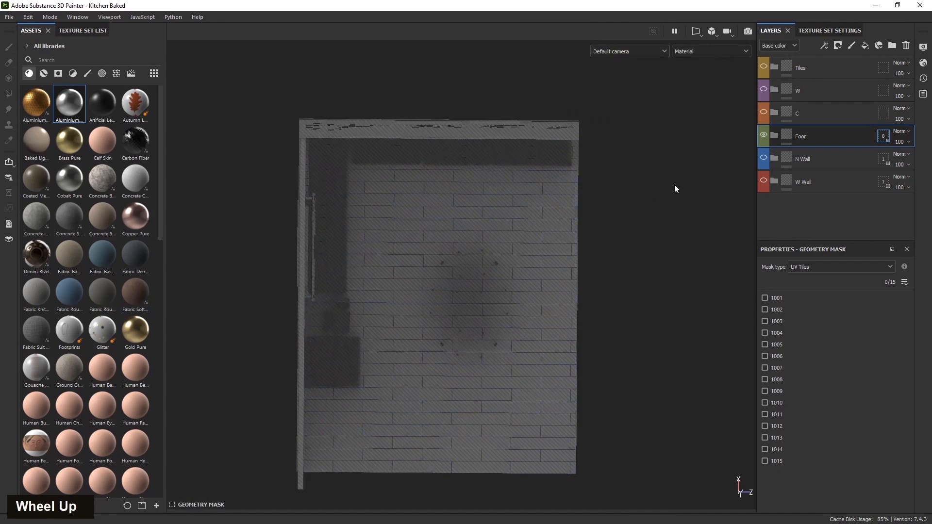
- Include the whole floor, UV tiles 1001 to 1006, in the Foor folder's geometry mask
click(712, 32)
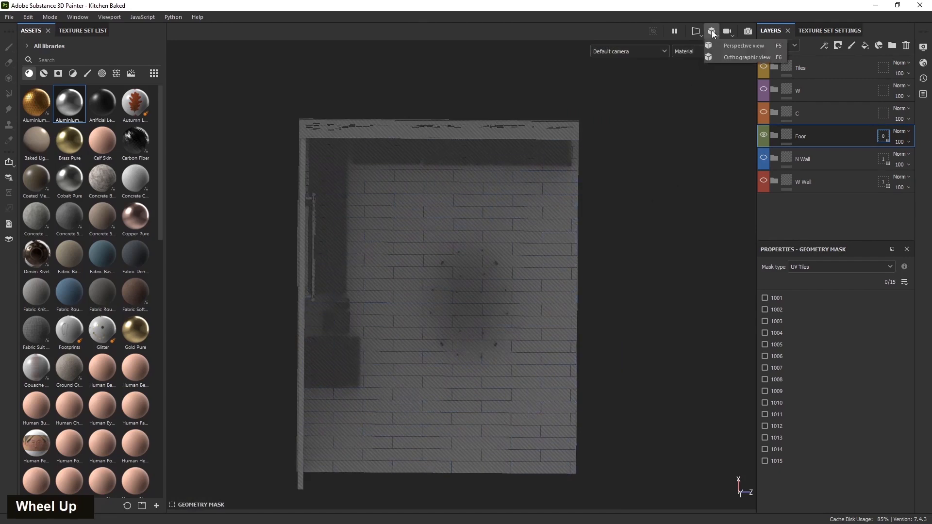
click(716, 32)
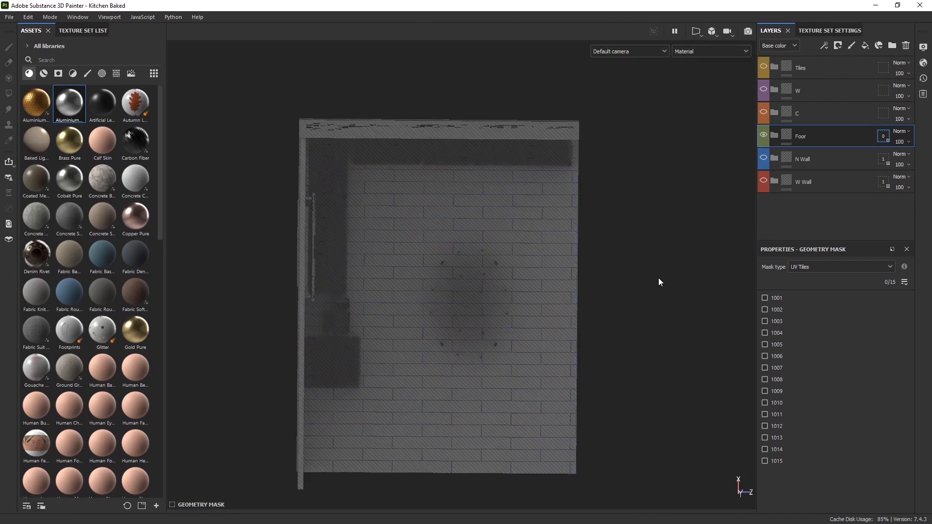
click(904, 282)
click(905, 298)
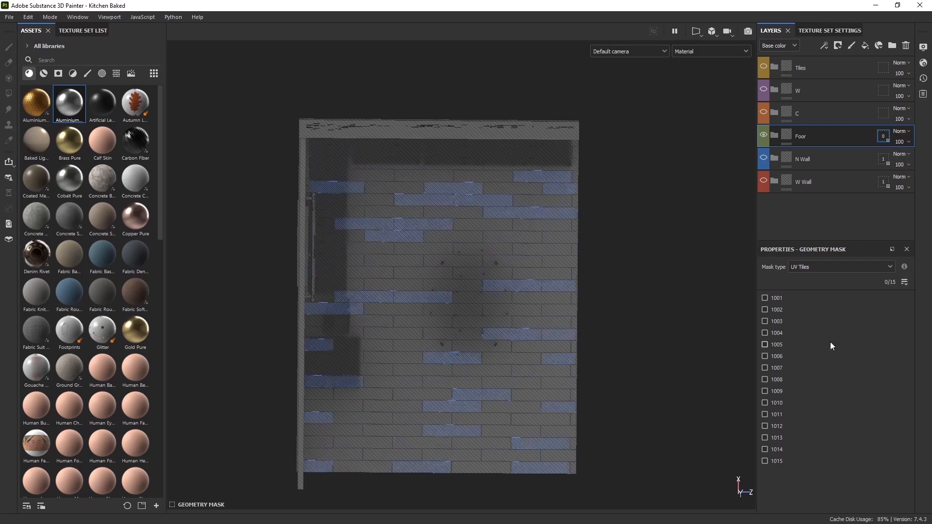
drag(608, 147, 400, 484)
alt+middle_drag(401, 484, 437, 372)
alt+drag(437, 372, 520, 456)
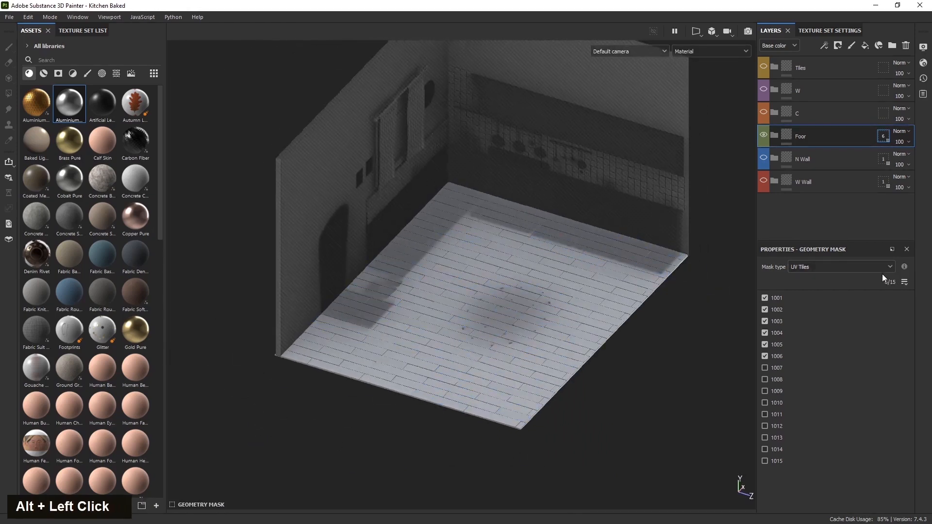
- Hide the Foor folder, select the C folder, and bring the window curtains into closer view
alt+middle_drag(711, 367, 663, 391)
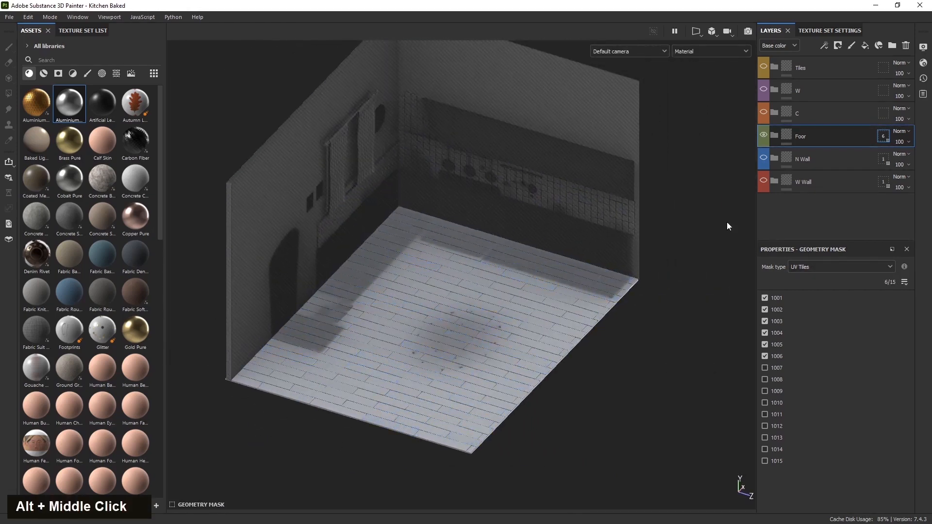
click(796, 113)
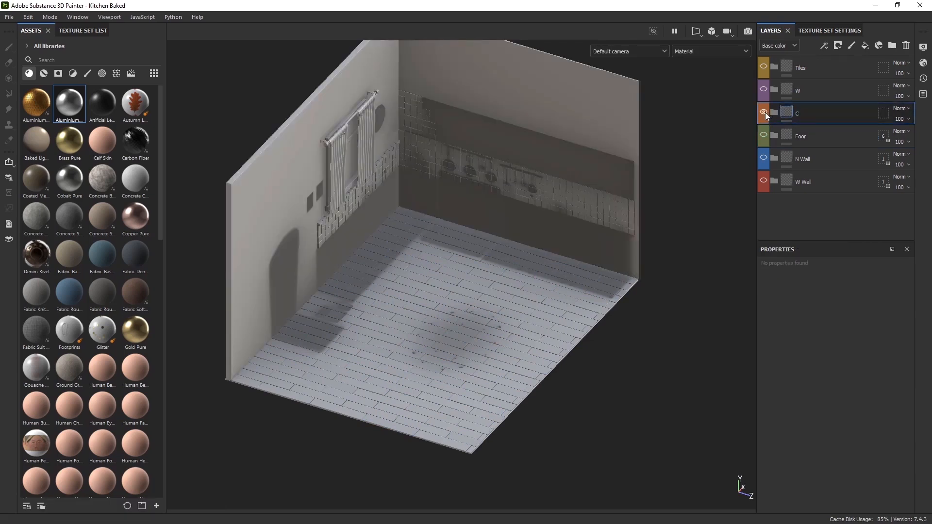
alt+middle_drag(571, 239, 553, 278)
alt+drag(553, 278, 508, 253)
scroll(304, 163, up, 1)
scroll(303, 163, up, 5)
alt+middle_drag(306, 166, 388, 276)
alt+drag(388, 276, 333, 254)
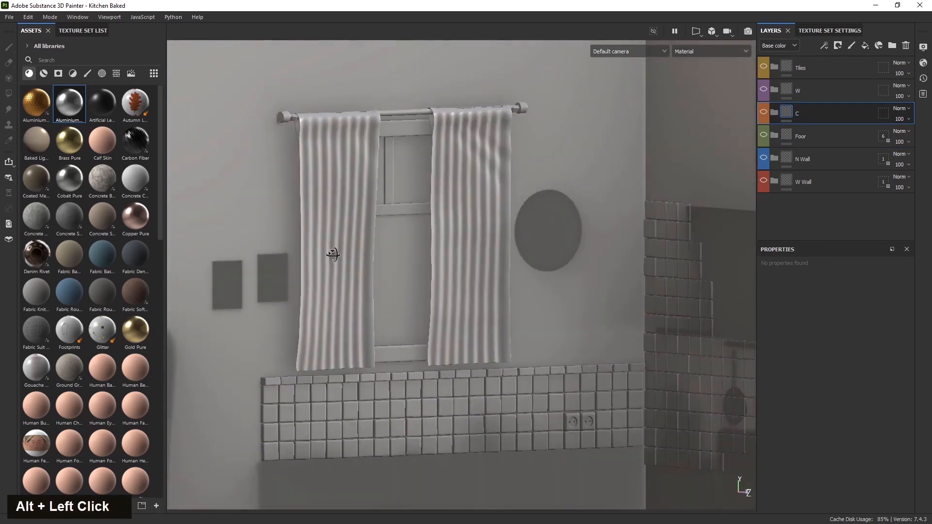
- Restrict the C folder's geometry mask to the curtains by excluding all UV tiles except 1014
click(888, 116)
click(904, 282)
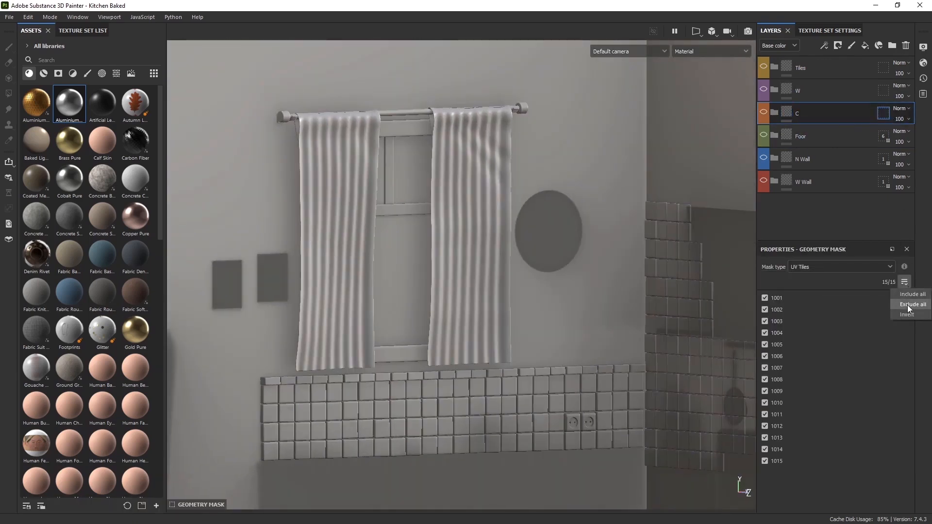
click(909, 305)
click(451, 230)
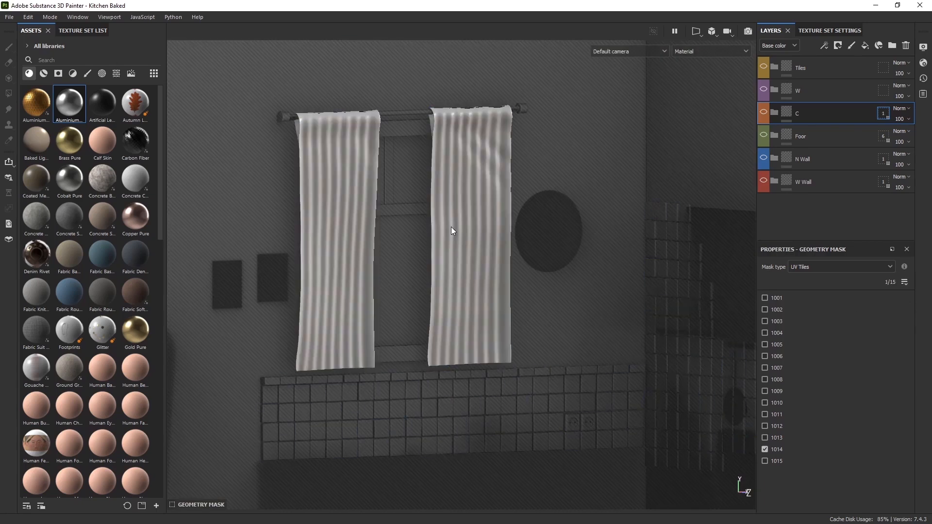
alt+middle_drag(489, 316, 490, 310)
alt+drag(491, 309, 486, 332)
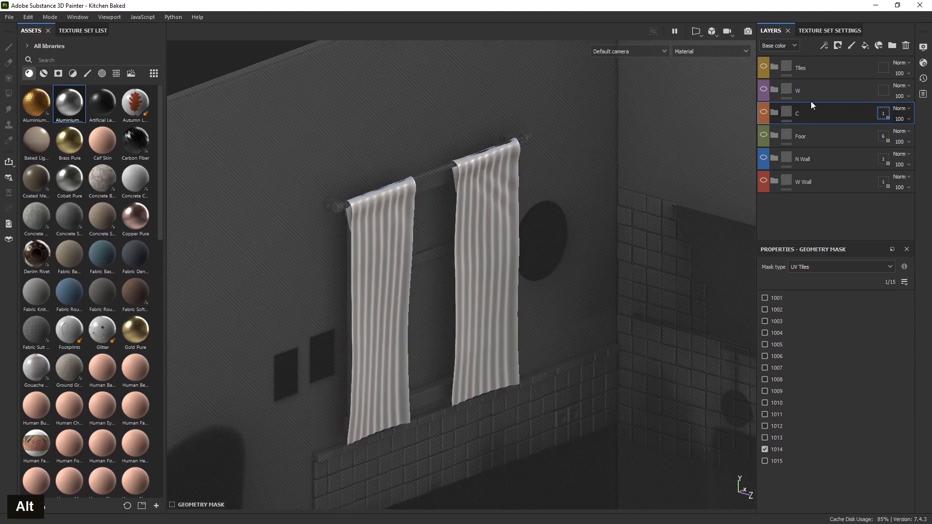
- Restrict the W folder's geometry mask to the window and curtain rod by excluding all UV tiles except 1015
click(796, 90)
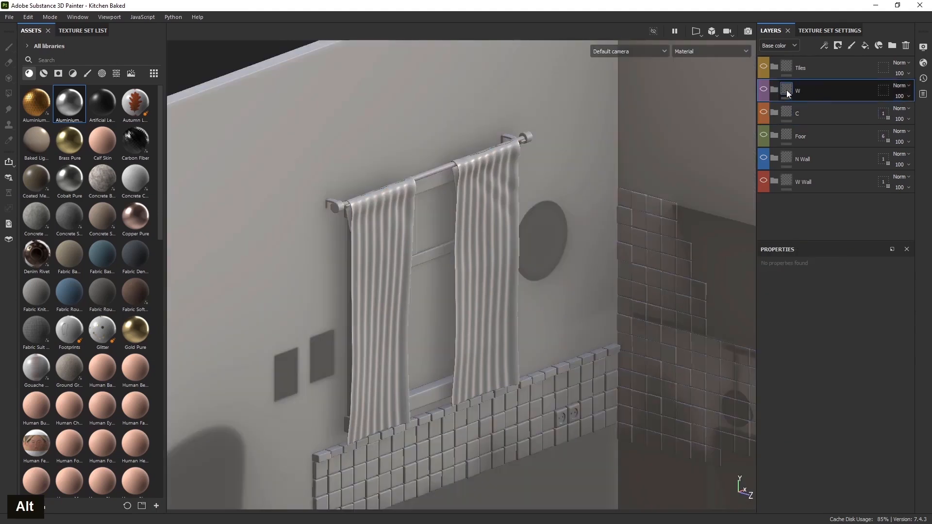
click(881, 90)
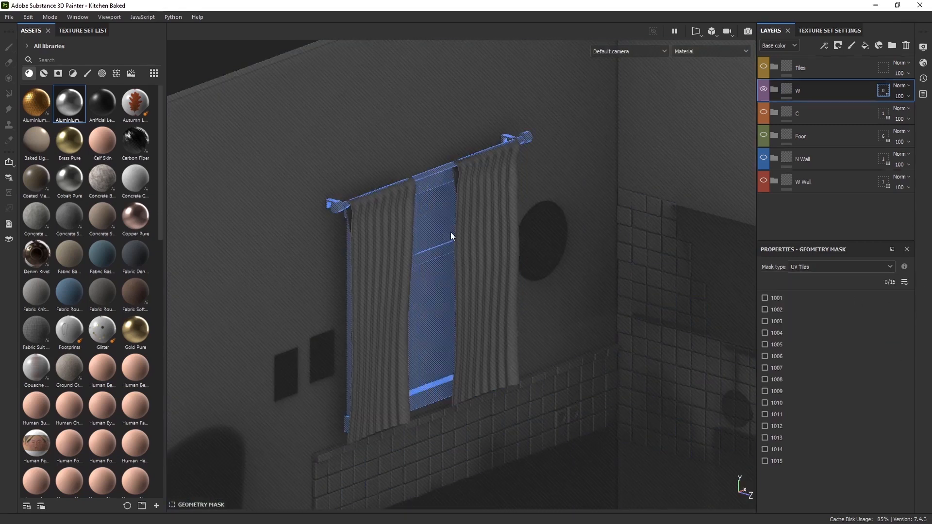
click(444, 234)
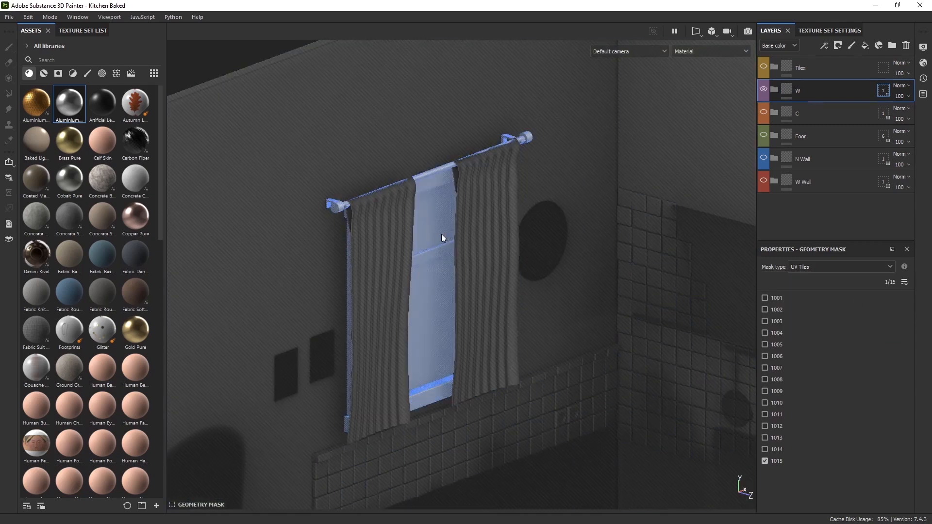
click(789, 90)
- Open the Tiles folder's geometry mask and exclude all of its UV tiles
click(883, 67)
click(884, 68)
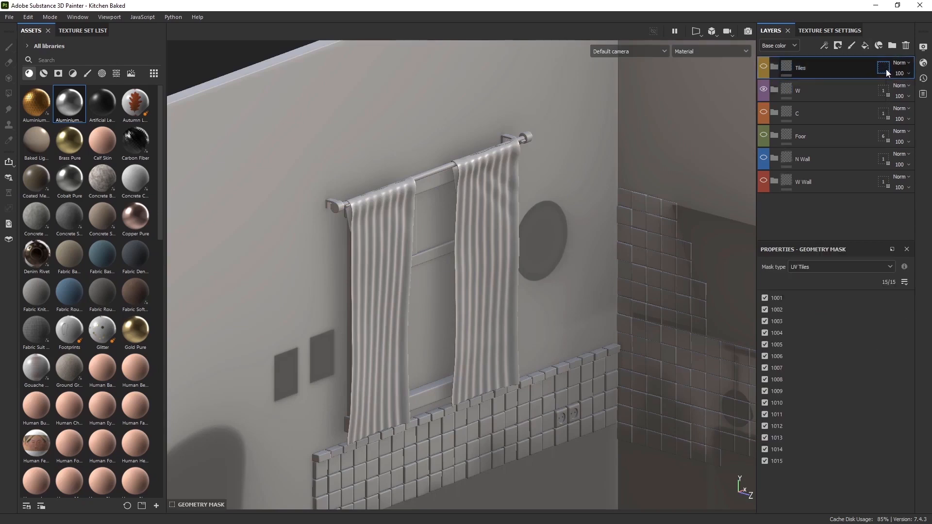
scroll(426, 336, down, 3)
alt+middle_drag(427, 335, 429, 304)
scroll(563, 330, down, 3)
alt+middle_drag(576, 341, 495, 341)
click(904, 282)
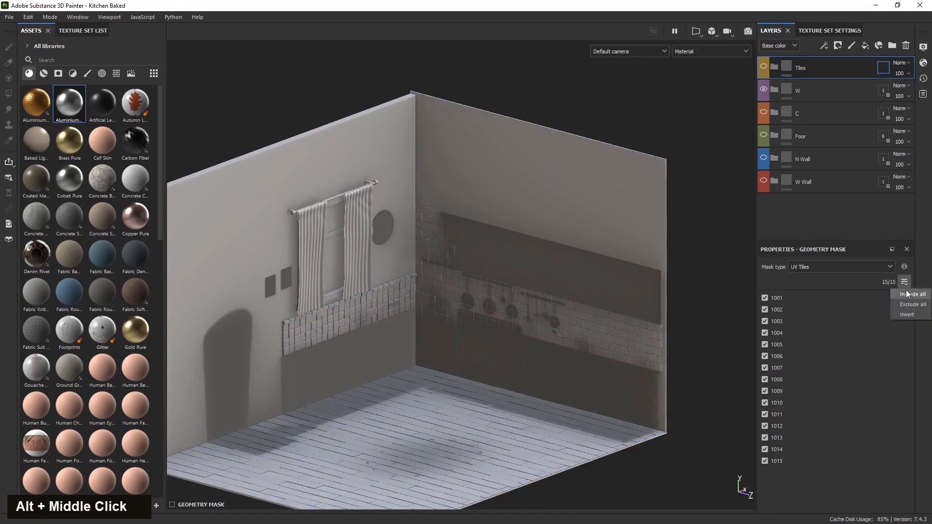
click(905, 305)
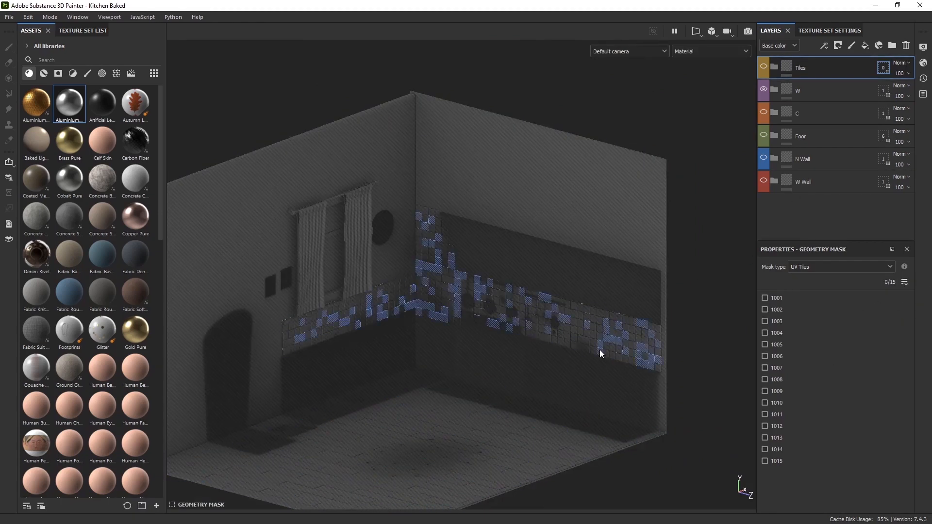
- Include the wall tiles' UV tiles 1008 to 1011 in the Tiles folder's geometry mask
click(587, 332)
click(586, 321)
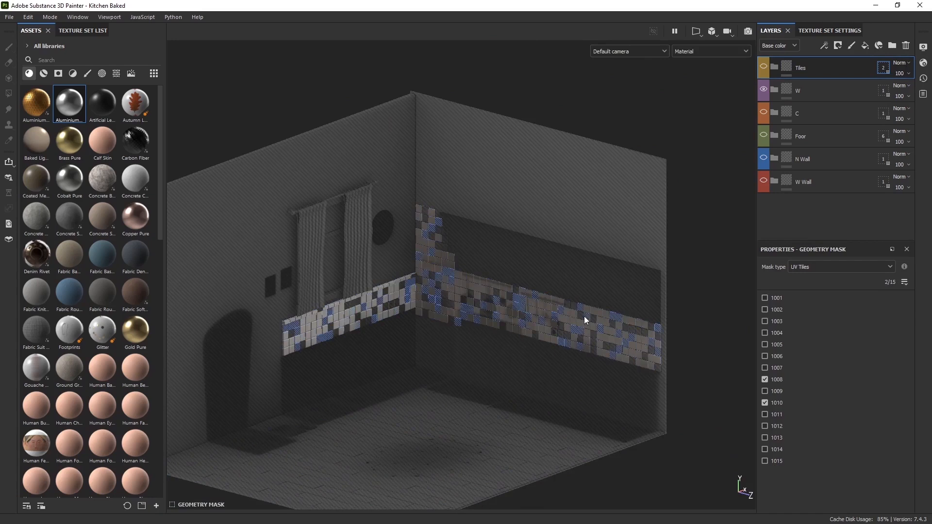
click(583, 315)
click(579, 314)
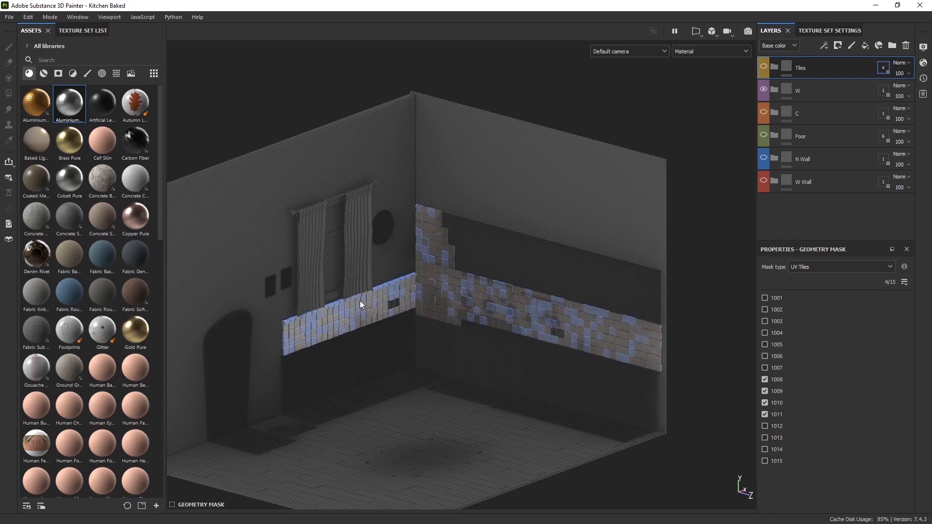
click(786, 67)
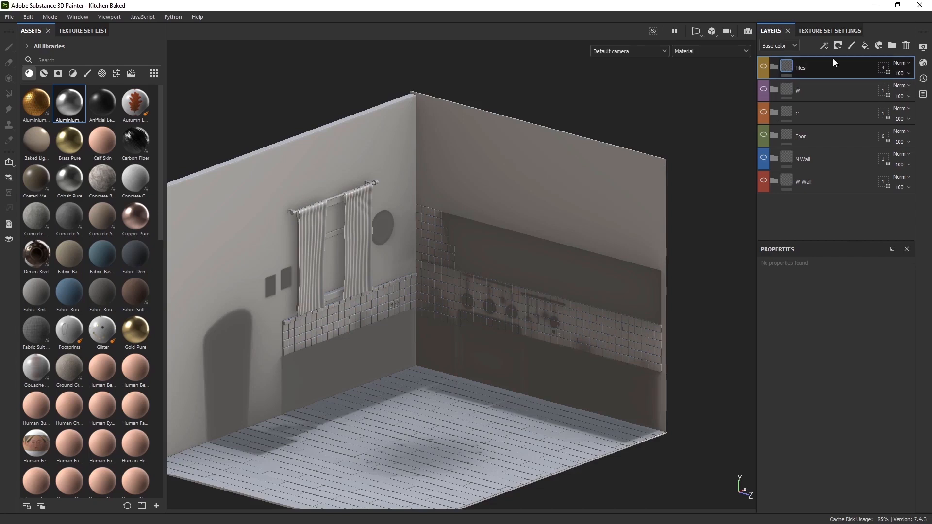
- Select the W Wall folder and return the viewport to perspective view
click(807, 183)
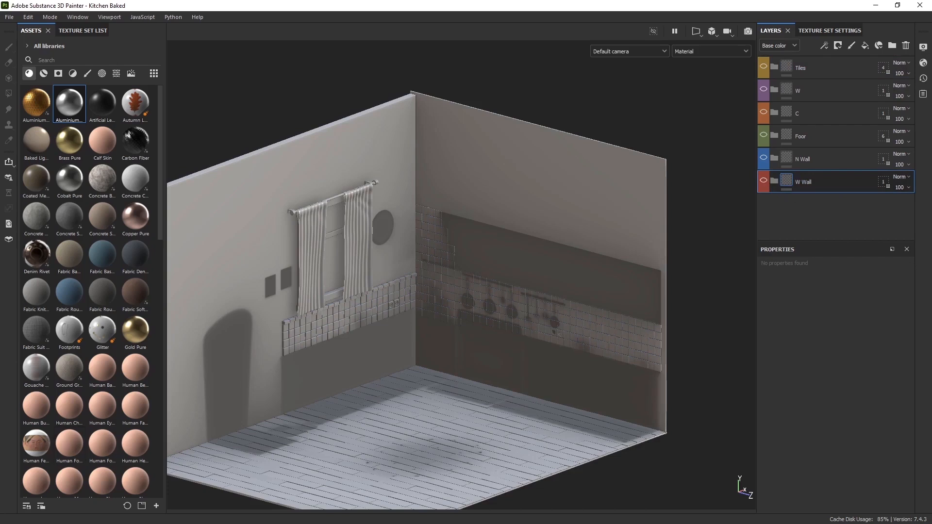
alt+drag(412, 408, 453, 406)
alt+middle_drag(454, 407, 466, 408)
click(716, 33)
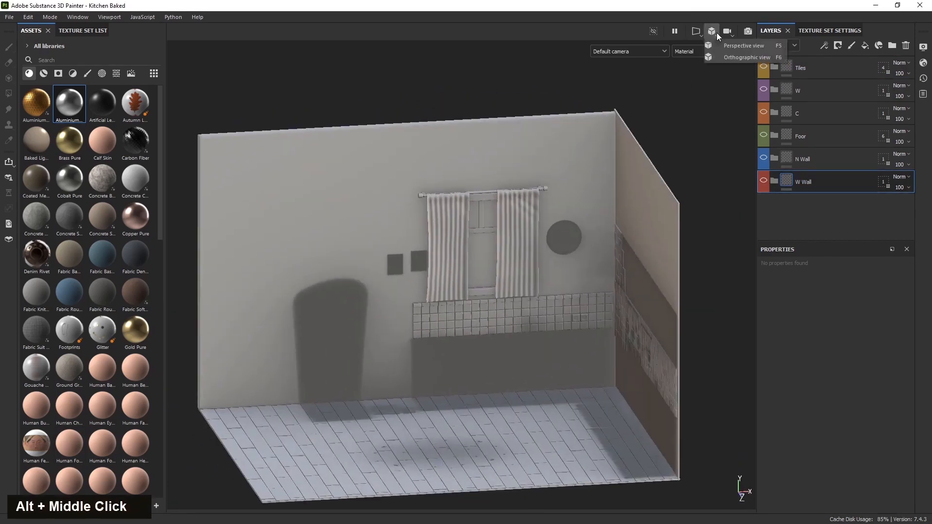
click(719, 44)
scroll(446, 250, up, 5)
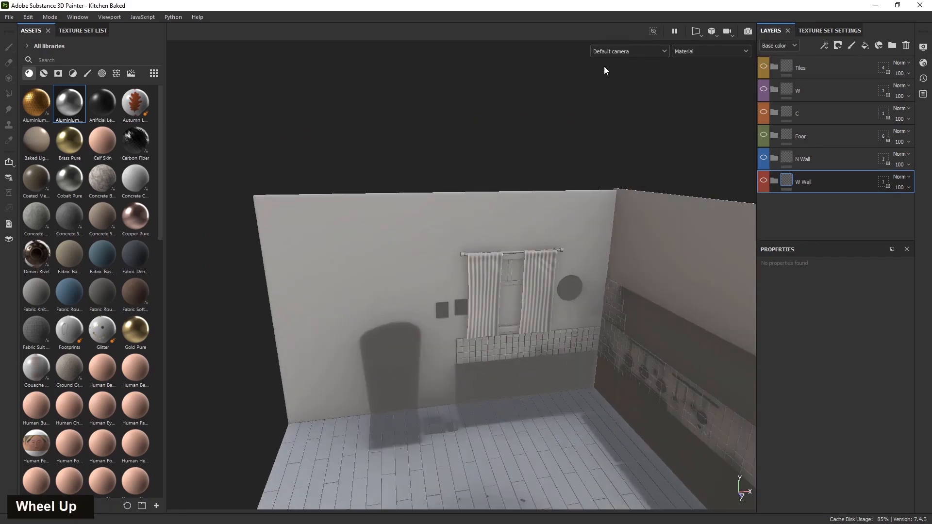
click(713, 31)
click(710, 31)
- Examine the window wall, its tile band and the adjoining floor from inside the room
alt+drag(456, 347, 634, 121)
scroll(368, 325, up, 3)
alt+drag(369, 325, 369, 357)
alt+middle_drag(368, 358, 390, 363)
alt+scroll(382, 377, down, 3)
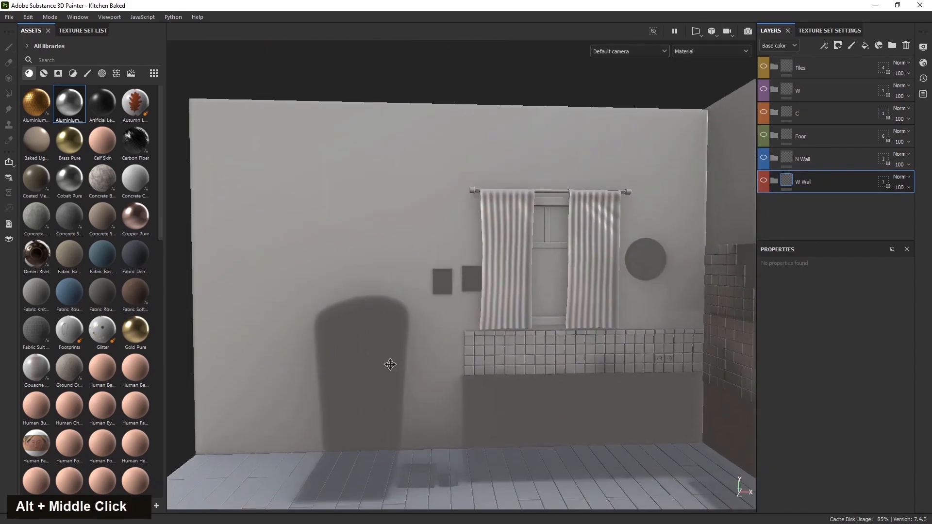
alt+drag(384, 354, 416, 376)
alt+middle_drag(416, 377, 429, 385)
- Show the texture set list, toggle the WallandFloor set's visibility off and on, and expand its UV tiles
click(83, 30)
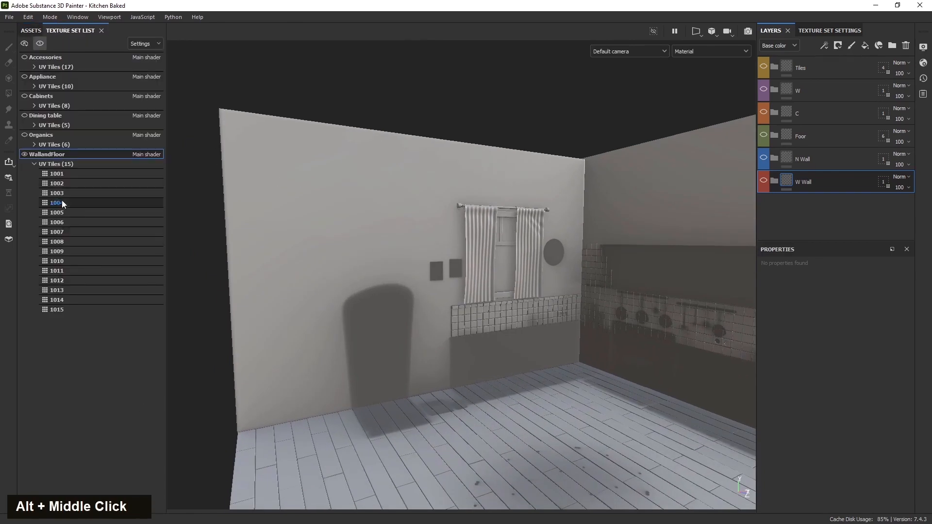
click(34, 164)
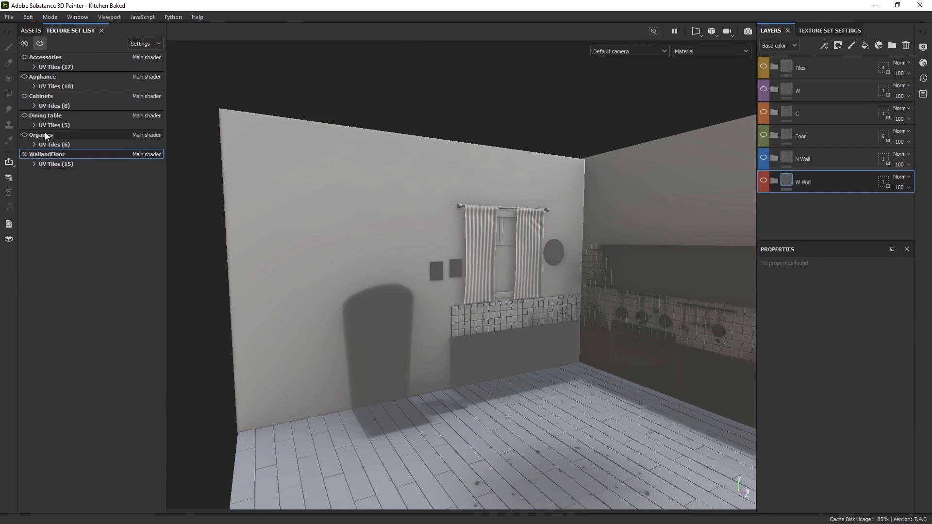
click(26, 156)
click(25, 156)
click(26, 155)
click(26, 156)
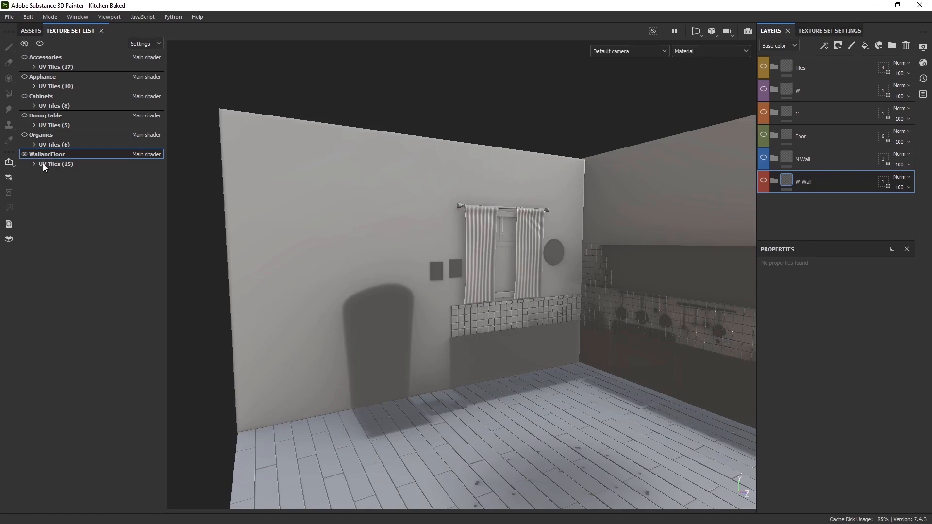
click(34, 164)
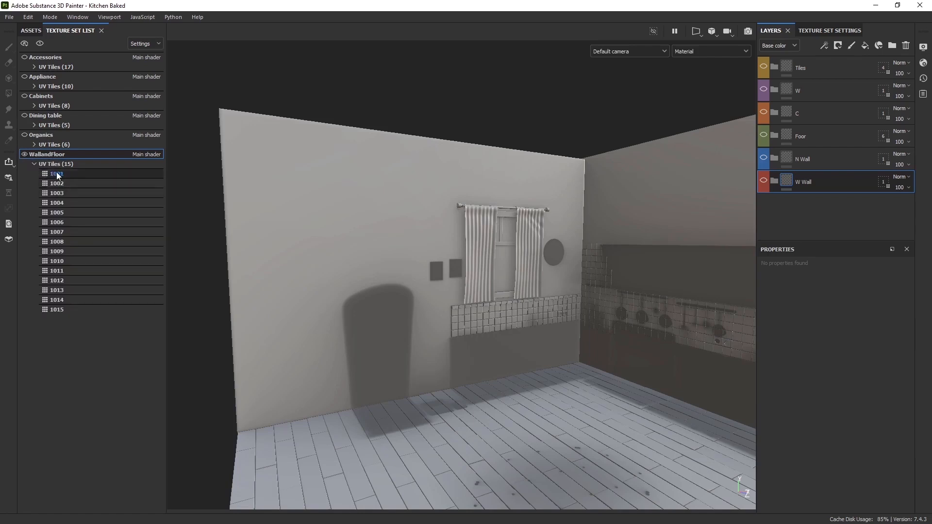
- Collapse the WallandFloor UV tile list and examine the window wall from several angles
click(33, 164)
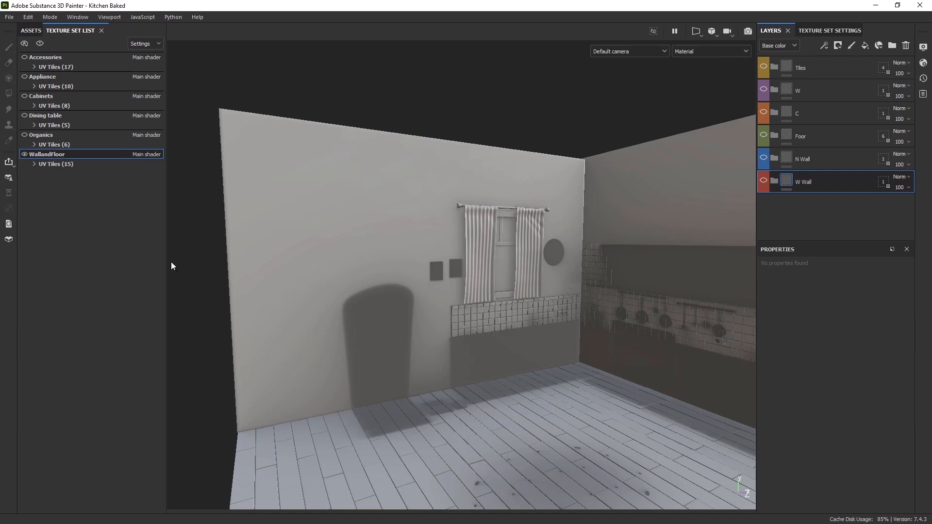
alt+drag(379, 276, 315, 281)
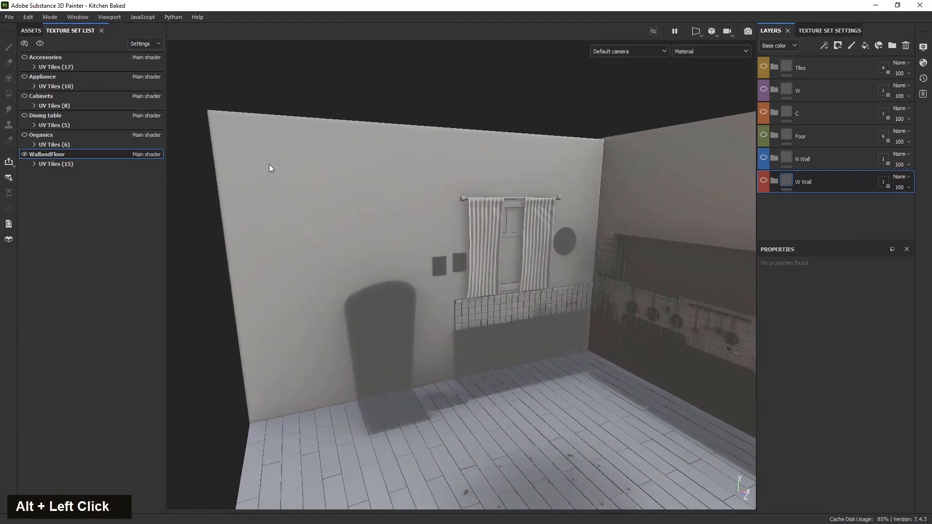
alt+middle_drag(374, 290, 380, 312)
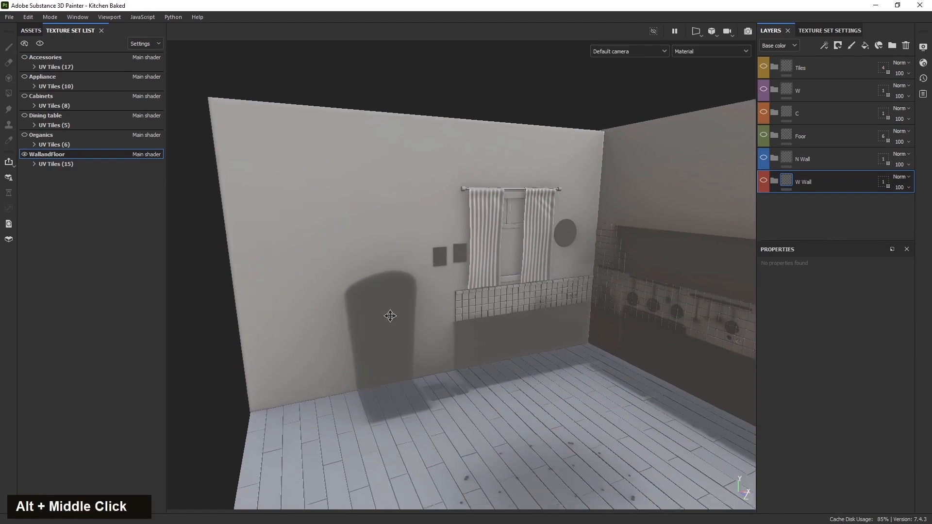
alt+drag(380, 312, 357, 242)
alt+drag(409, 271, 378, 328)
scroll(388, 307, up, 5)
alt+middle_drag(378, 329, 474, 374)
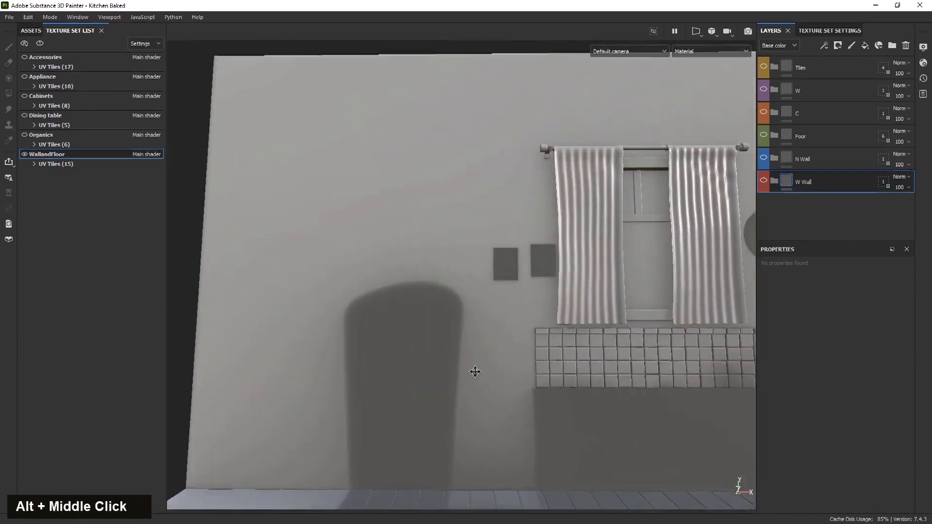
alt+scroll(445, 353, down, 4)
alt+drag(445, 354, 493, 267)
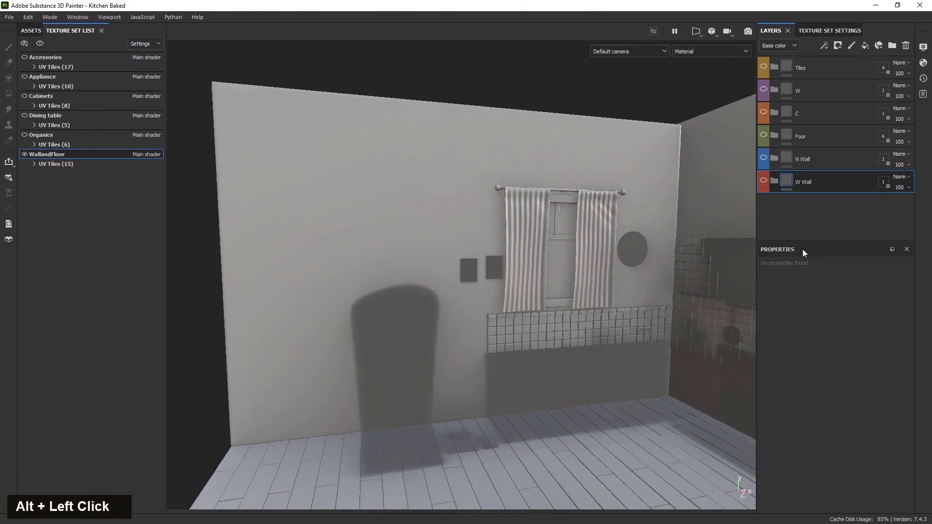
- Enlarge the layer stack area and add a folder named Height inside the W Wall folder
scroll(824, 206, down, 1)
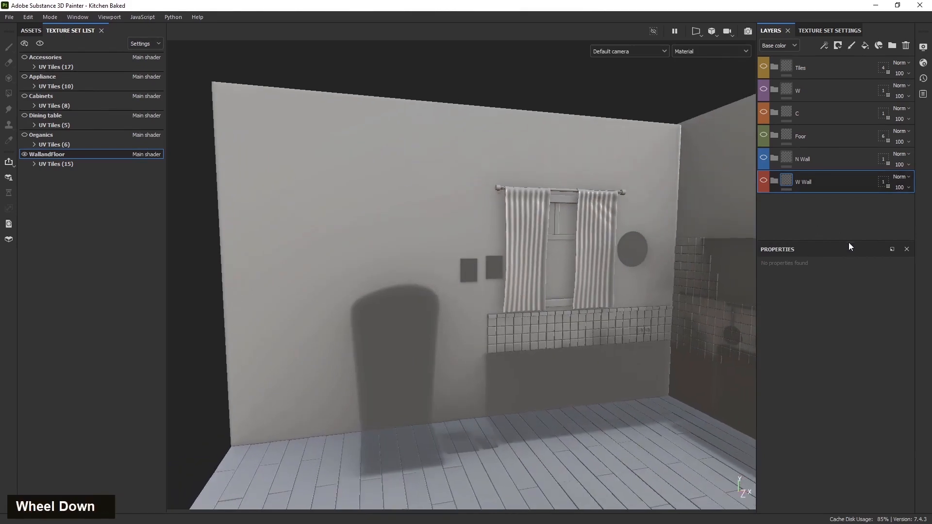
drag(845, 241, 845, 331)
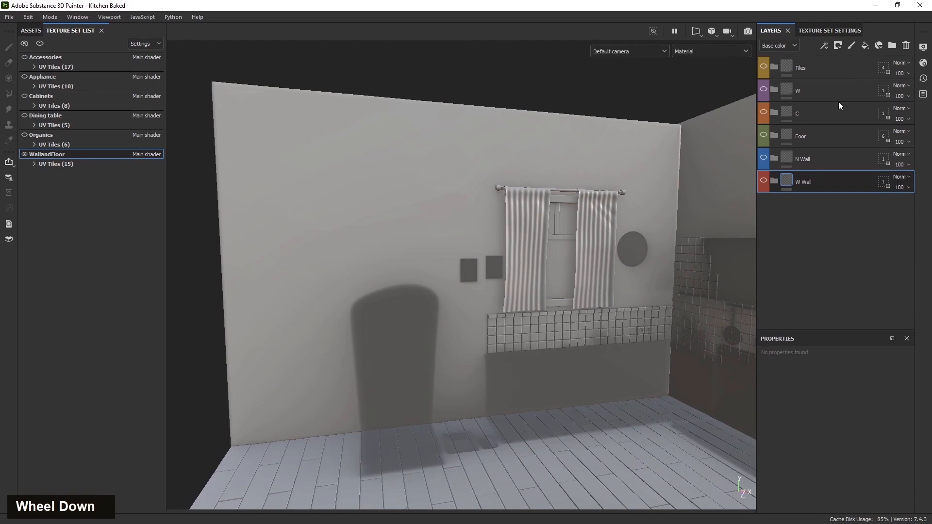
click(890, 45)
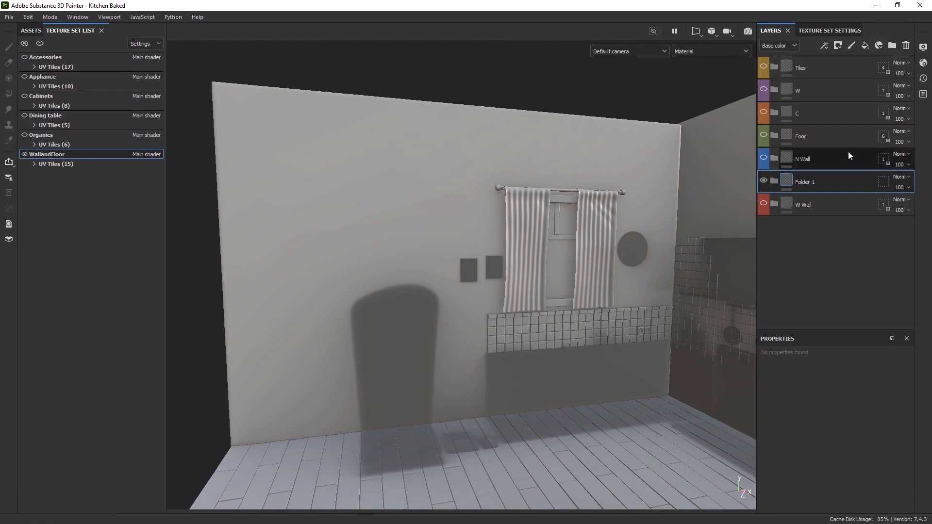
drag(817, 189, 815, 206)
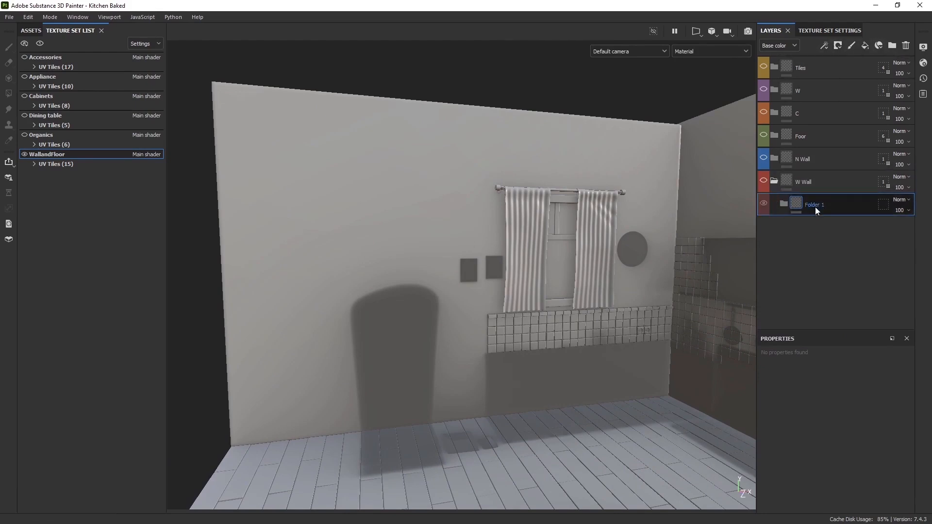
double_click(815, 204)
text(He)
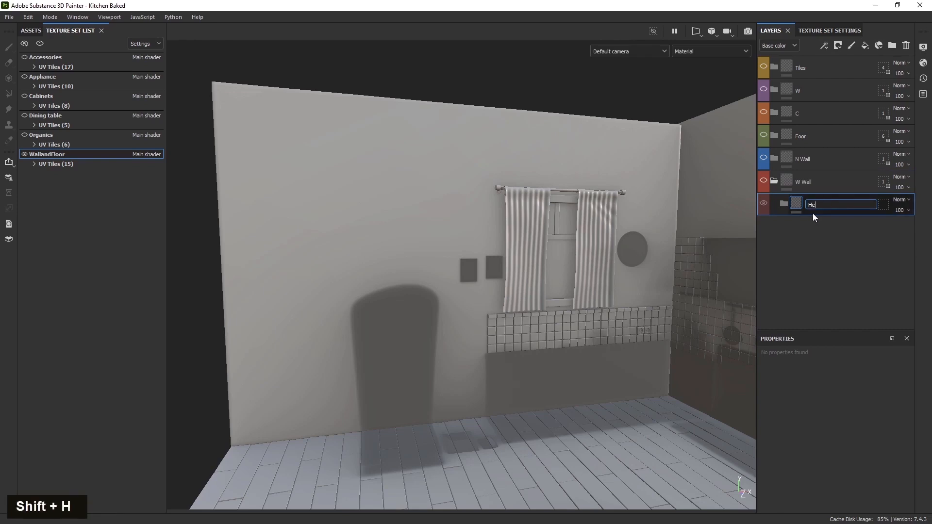
text(ight)
click(803, 251)
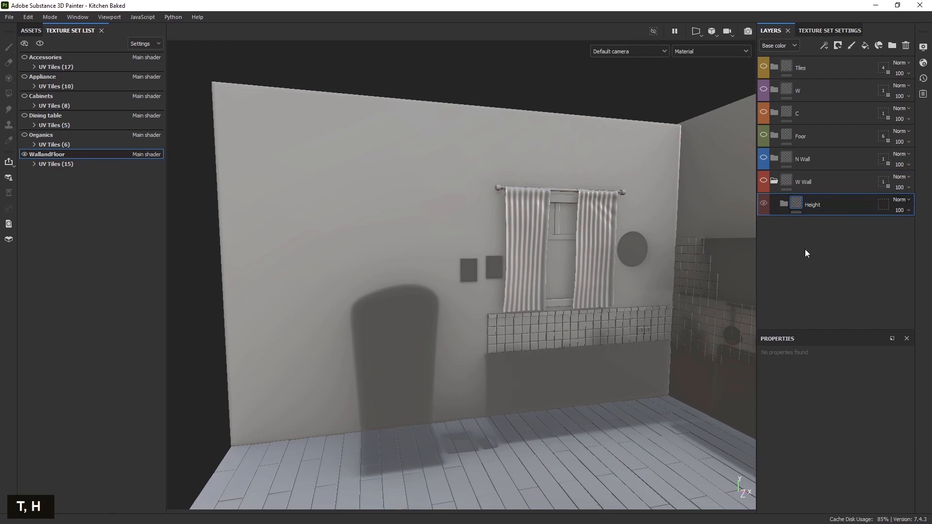
- Examine the window wall, its corner with the neighbouring wall and the available file commands
alt+drag(658, 305, 558, 308)
alt+middle_drag(558, 308, 566, 301)
alt+drag(566, 301, 539, 291)
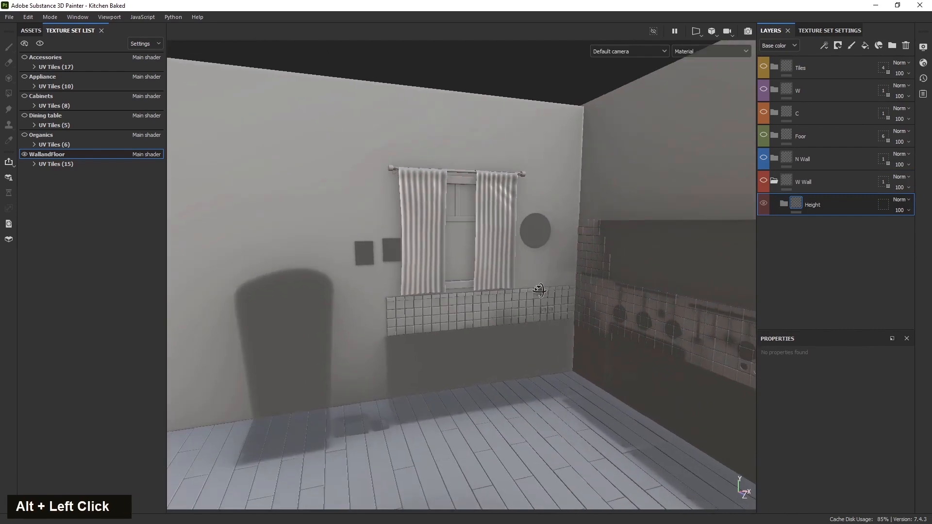
alt+middle_drag(400, 279, 482, 313)
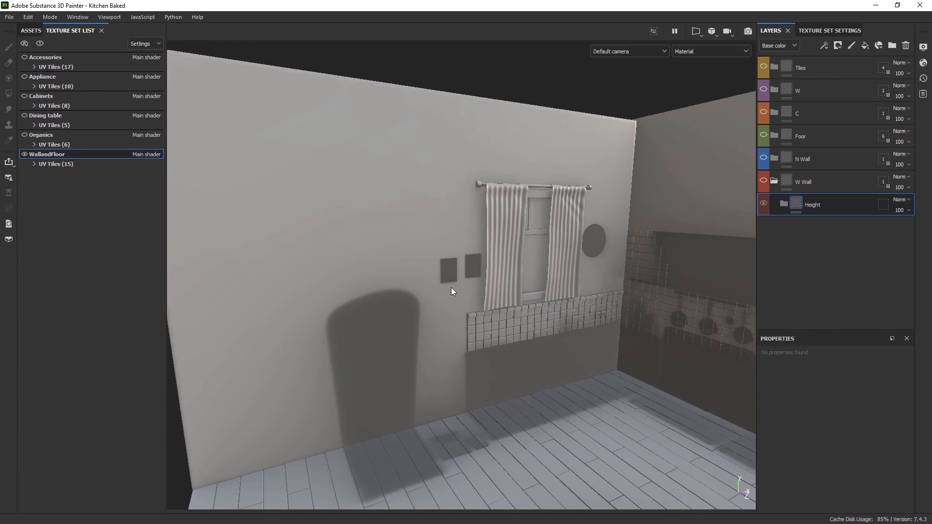
alt+drag(511, 351, 488, 341)
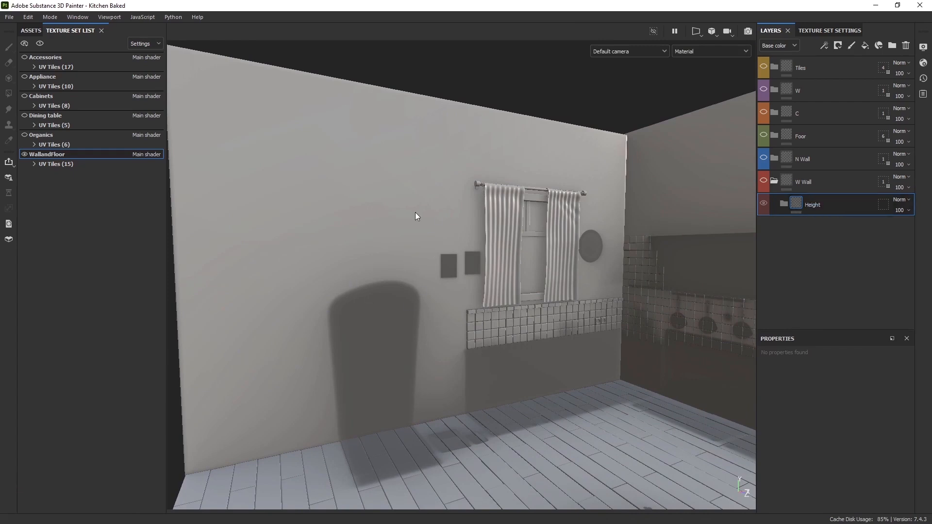
click(9, 17)
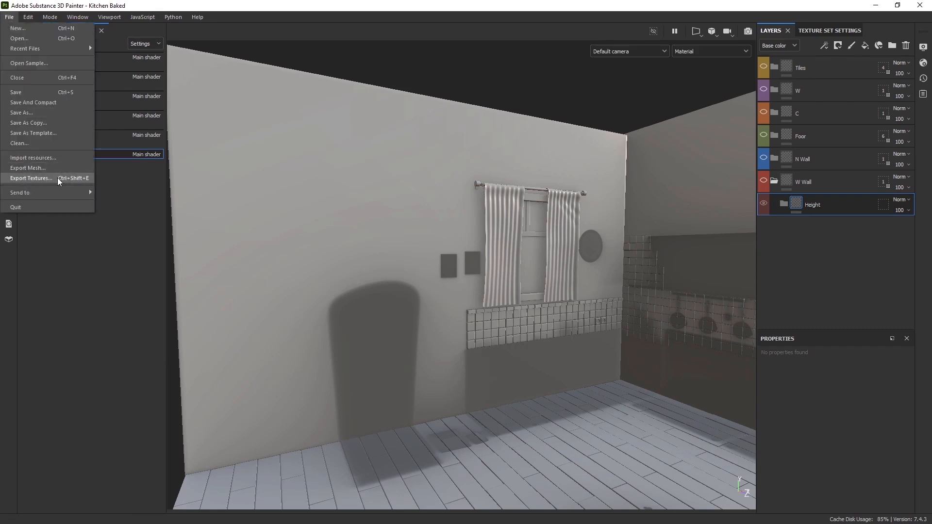
click(325, 14)
alt+drag(433, 372, 536, 357)
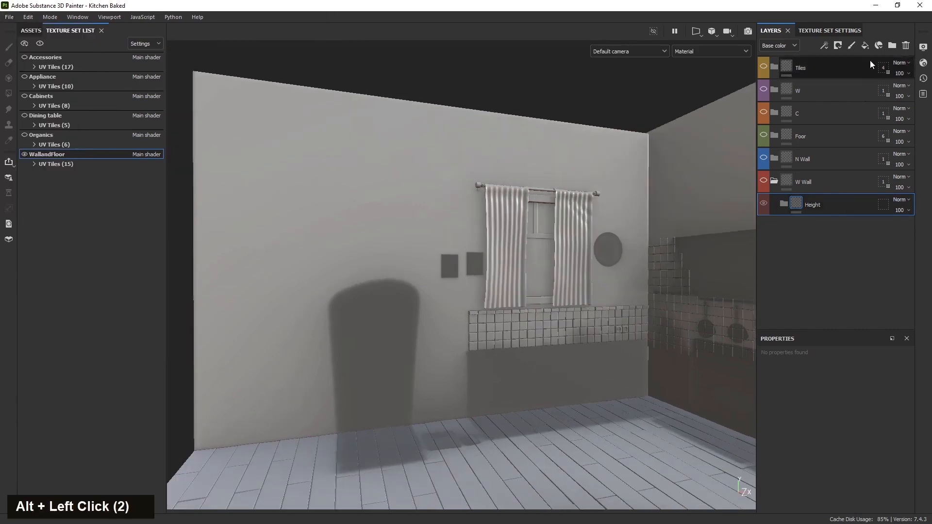
- Add a fill layer inside the W Wall's Height folder and bring the window wall closer
click(866, 47)
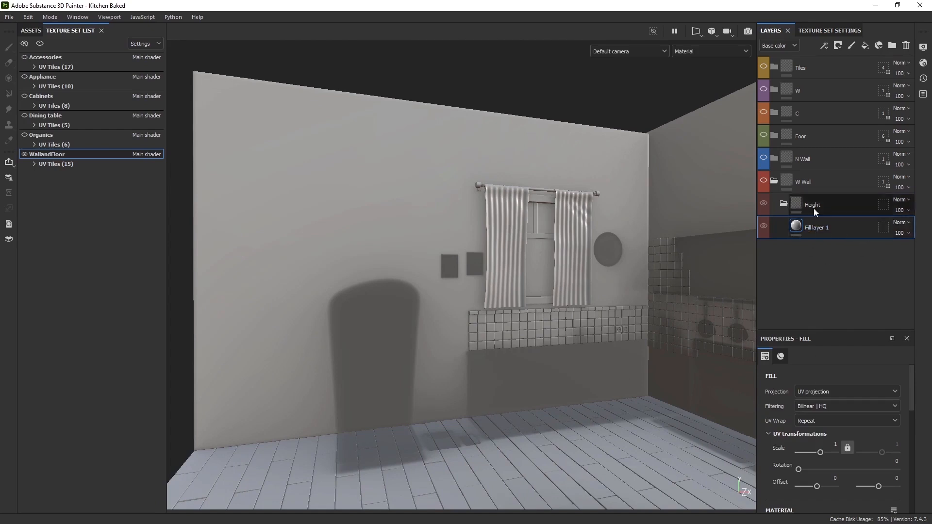
mouse_move(541, 305)
alt+mouse_down()
mouse_move(509, 312)
mouse_move(547, 309)
alt+mouse_up()
alt+middle_drag(376, 351, 437, 376)
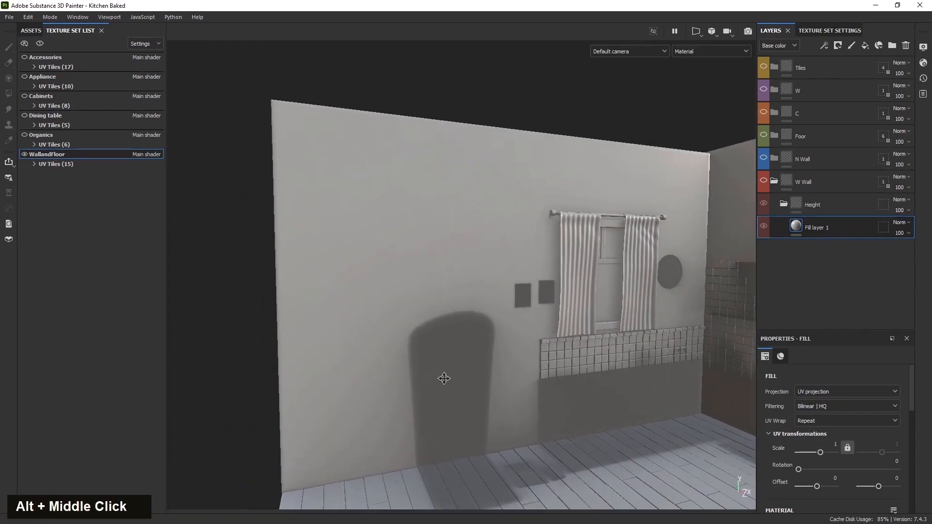
scroll(505, 383, up, 3)
alt+drag(517, 360, 503, 339)
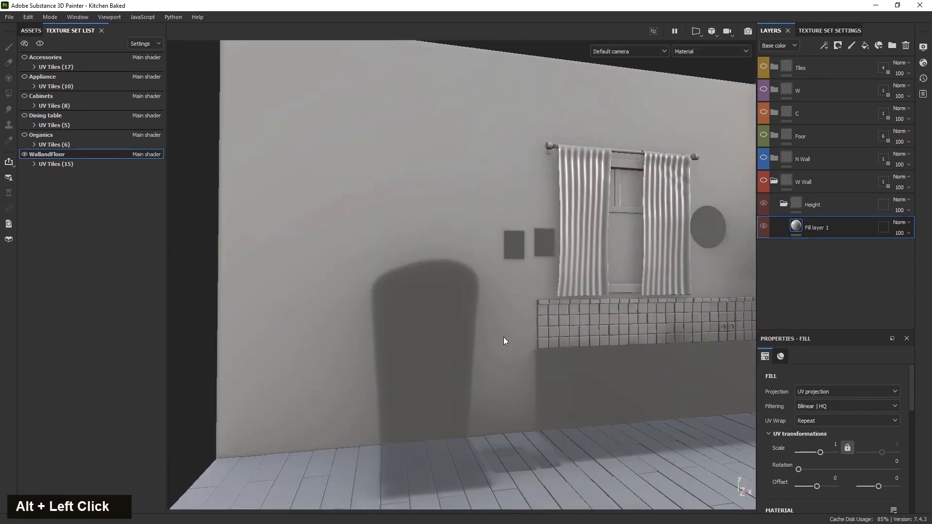
- Dock the fill layer's properties as a full-height column beside the layer stack and widen it
drag(832, 330, 764, 199)
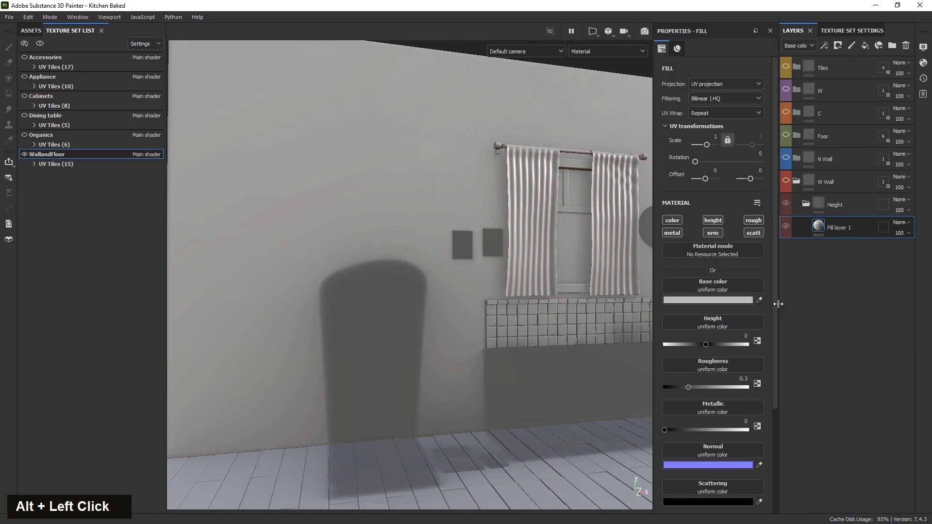
drag(653, 295, 629, 295)
scroll(394, 332, down, 4)
alt+middle_drag(394, 335, 385, 370)
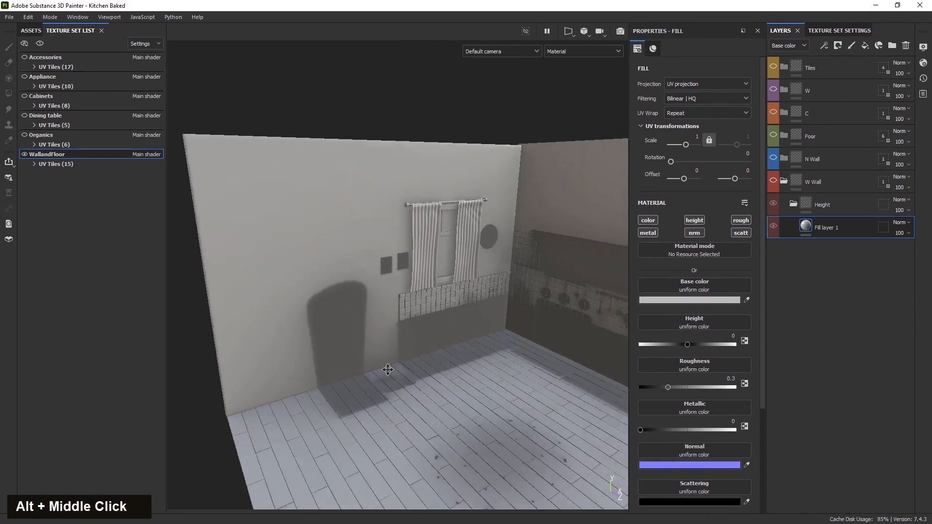
alt+drag(384, 370, 333, 343)
alt+middle_drag(333, 343, 368, 354)
alt+drag(368, 354, 462, 361)
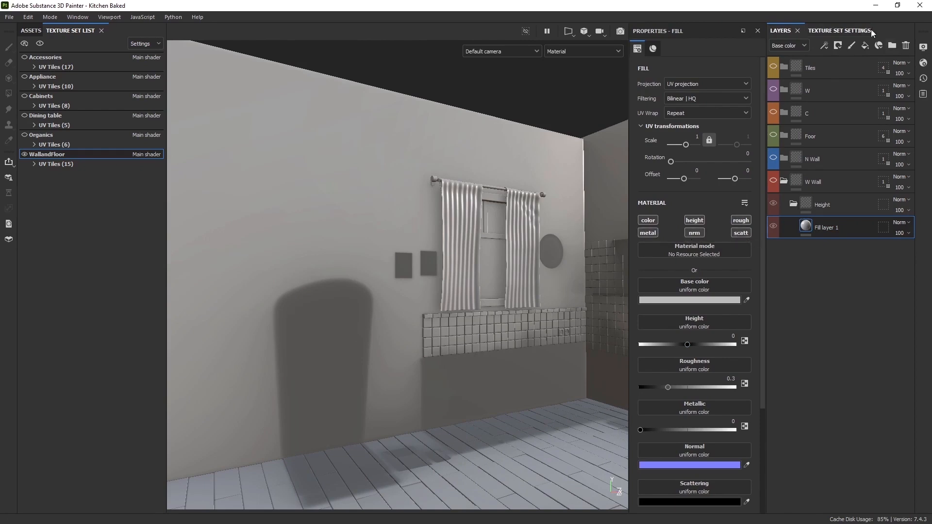
- Look at the WallandFloor texture set settings and the main shader's parameters
click(839, 30)
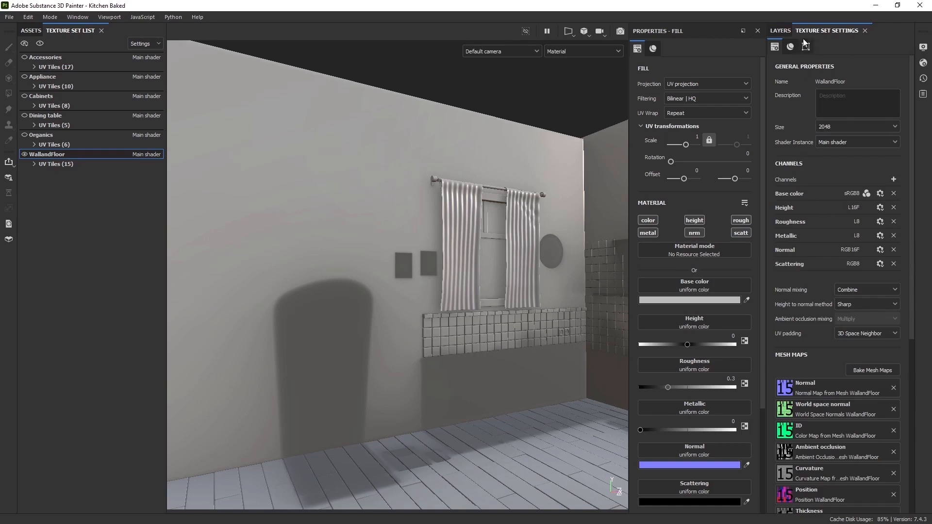
click(780, 30)
click(923, 62)
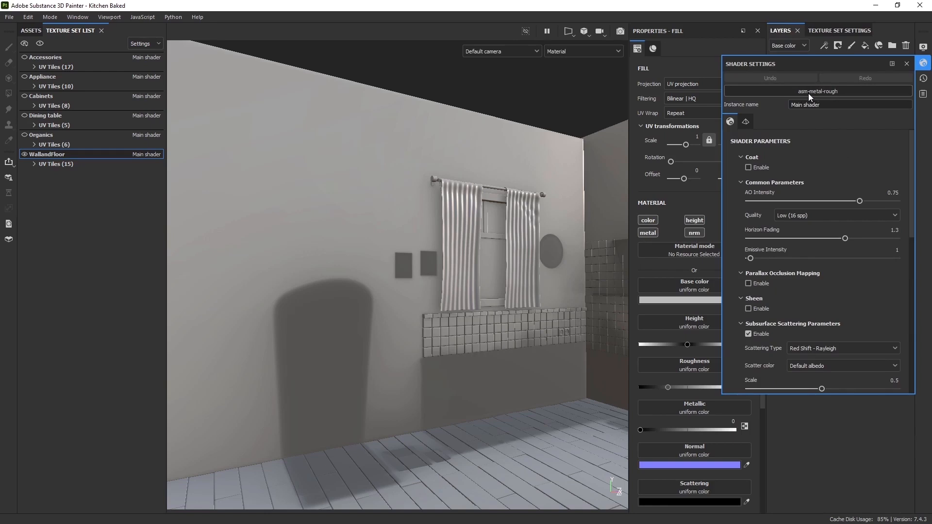
click(925, 52)
- Review the WallandFloor texture set's channels and mesh maps and the additional channel types on offer
double_click(839, 31)
scroll(782, 177, down, 3)
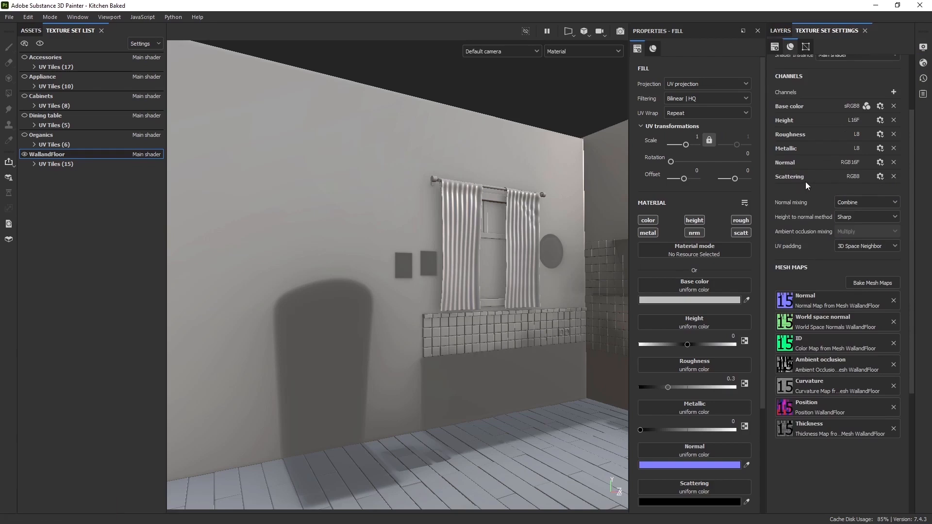
click(894, 92)
click(892, 92)
click(895, 92)
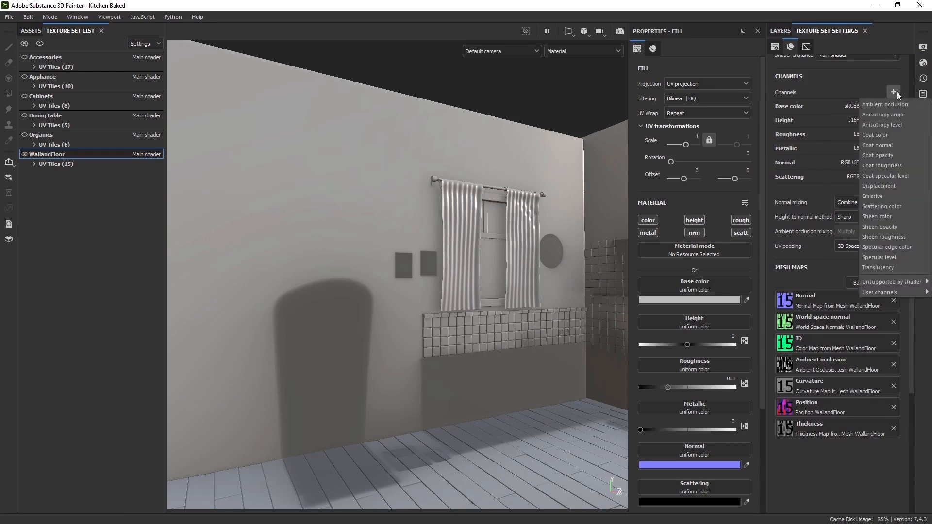
mouse_move(884, 281)
click(837, 6)
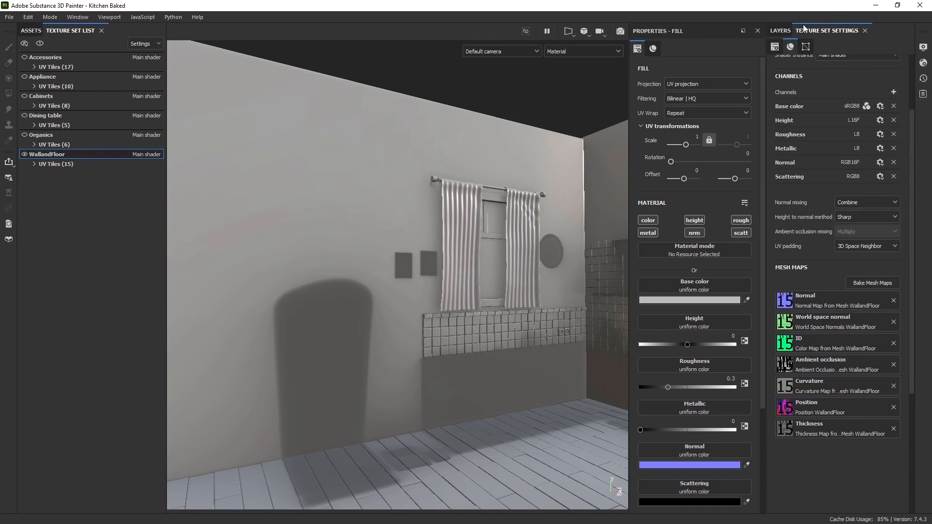
- Return to the layer stack, widen the fill properties column and show the fill layer's material channels
click(785, 32)
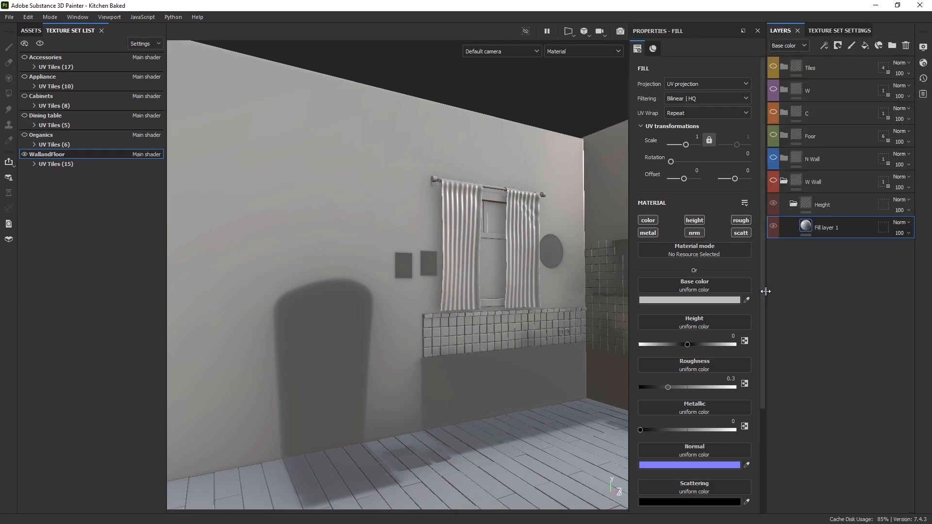
drag(762, 293, 775, 291)
alt+drag(457, 322, 415, 307)
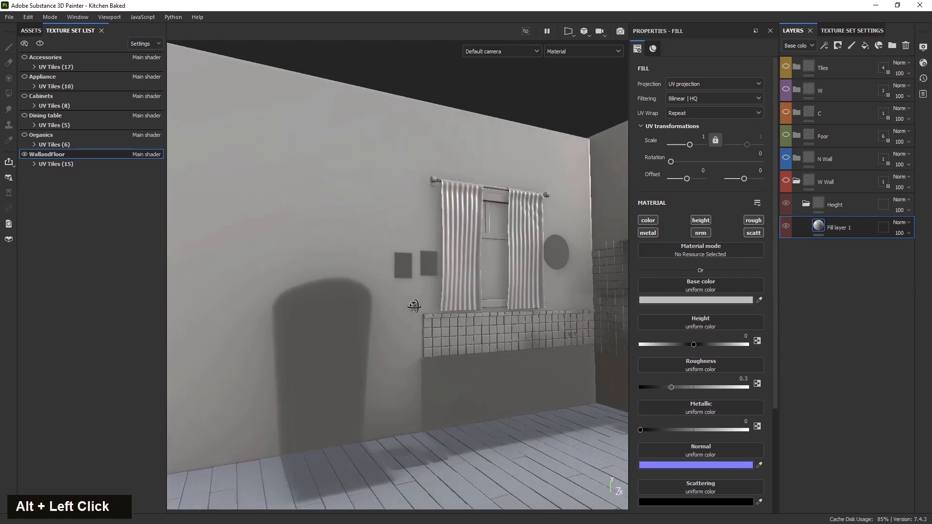
alt+middle_drag(424, 330, 422, 312)
alt+drag(423, 312, 391, 318)
alt+middle_drag(392, 319, 416, 336)
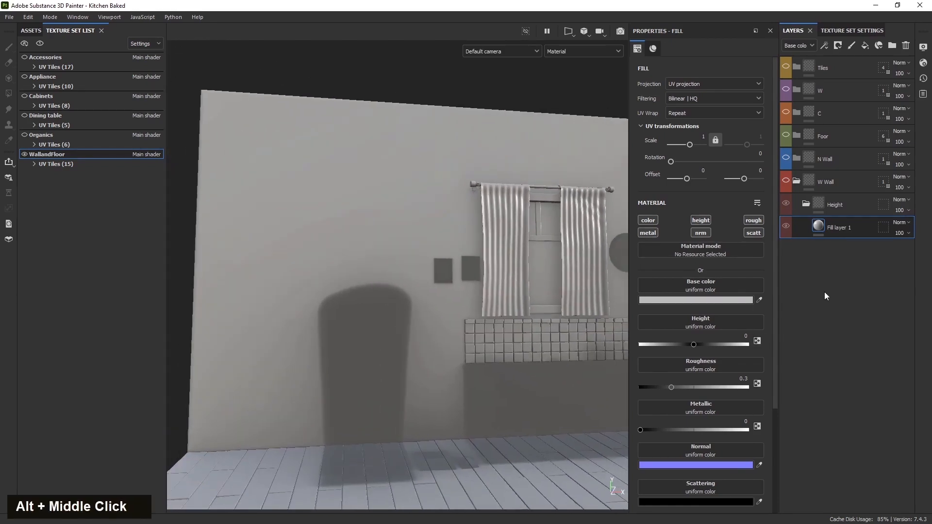
scroll(717, 343, down, 3)
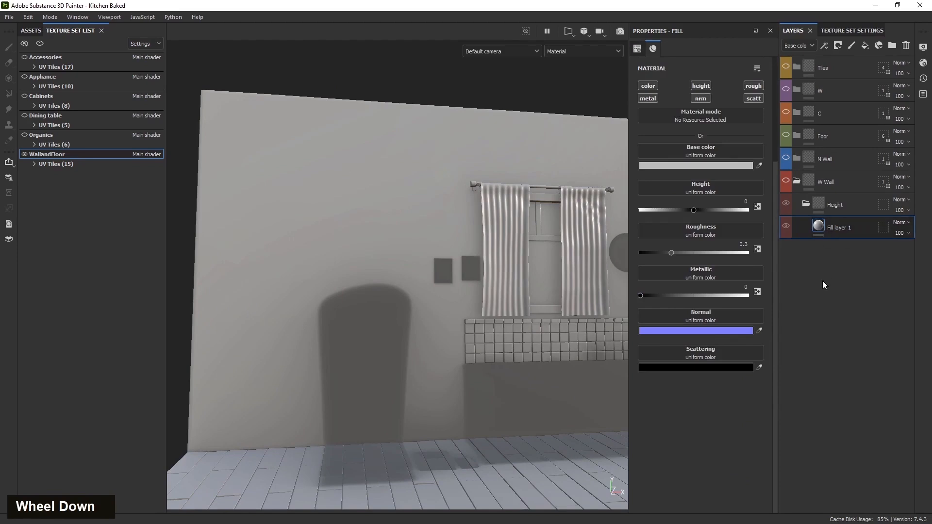
- Browse the texture assets and preview the grunge maps for one that suits the wall's surface
click(31, 31)
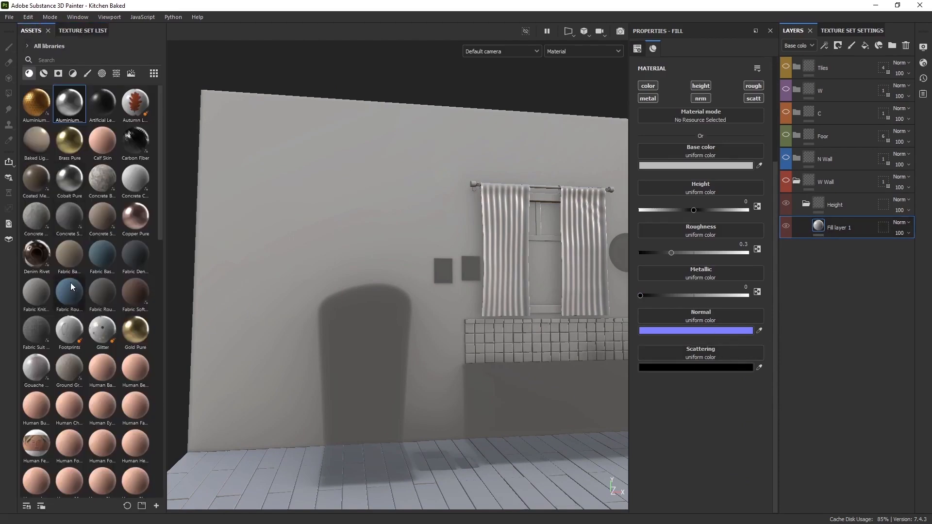
click(116, 74)
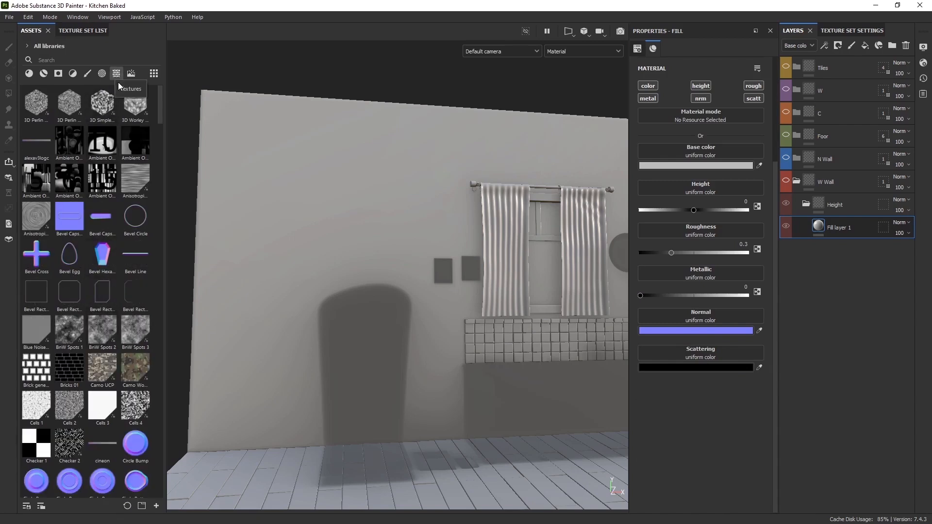
scroll(103, 335, down, 8)
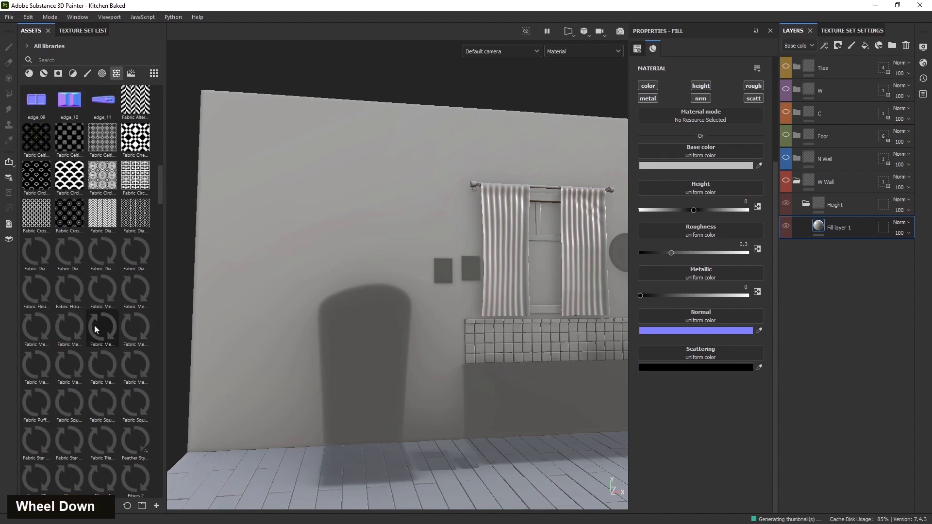
scroll(97, 337, down, 5)
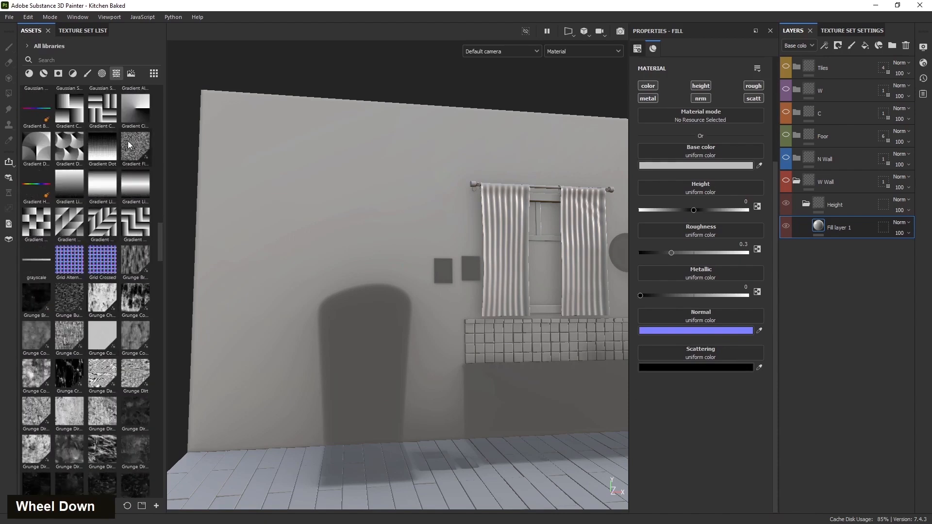
mouse_move(136, 146)
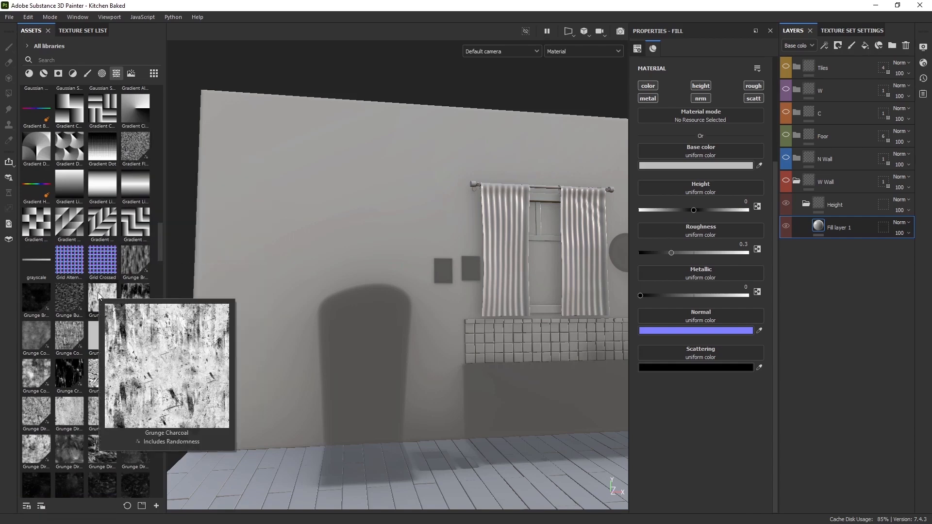
mouse_move(39, 364)
mouse_move(37, 338)
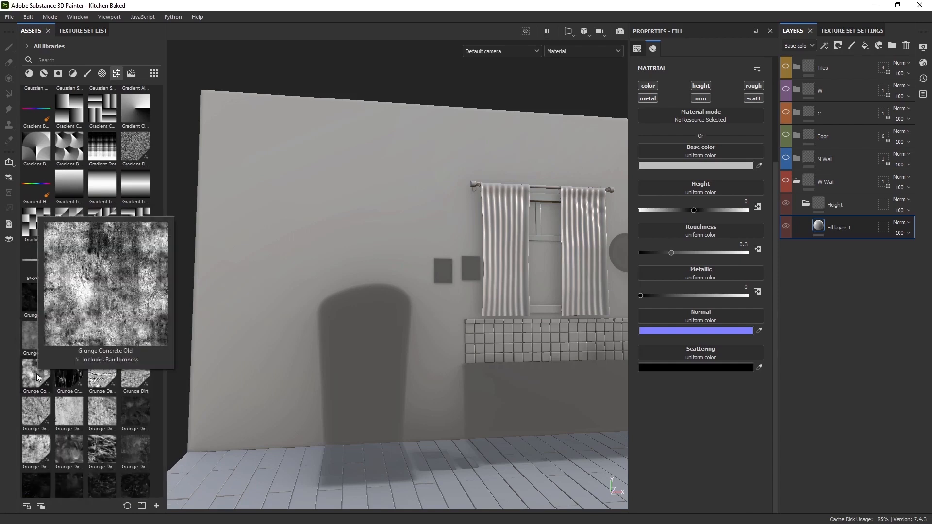
scroll(38, 373, down, 3)
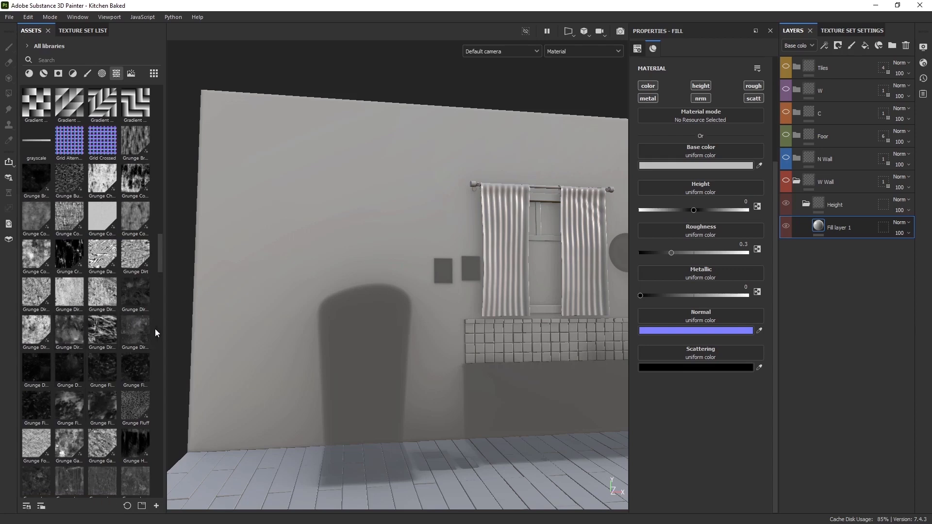
mouse_move(143, 332)
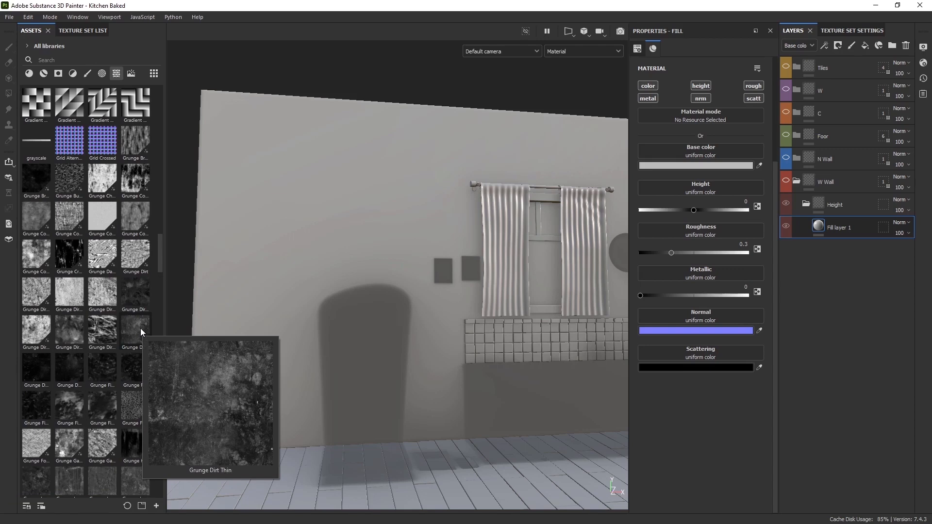
- Keep only the height channel active on the W Wall's fill layer and give the layer a black mask
double_click(707, 98)
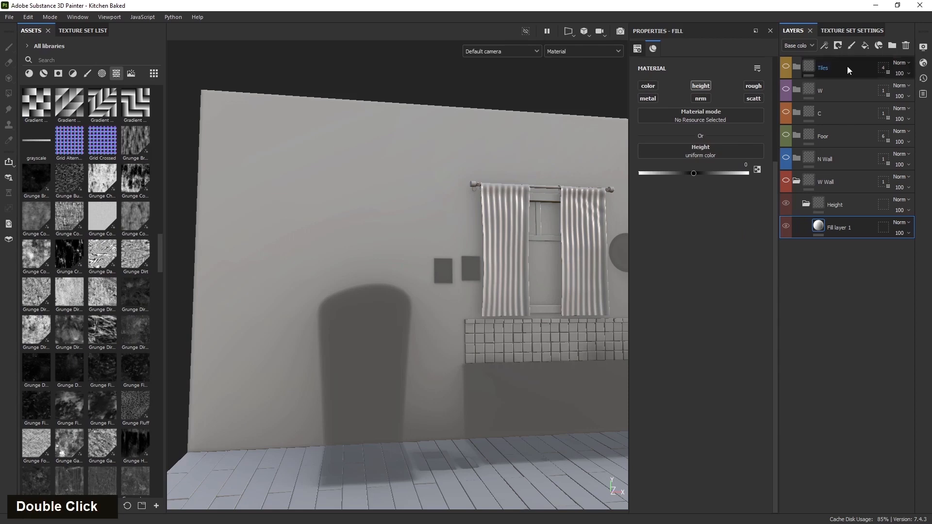
click(837, 46)
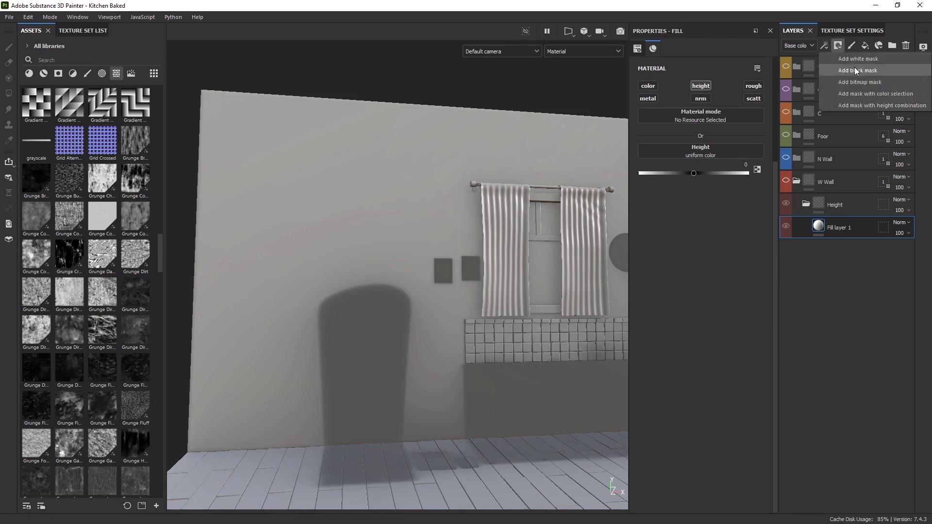
click(867, 71)
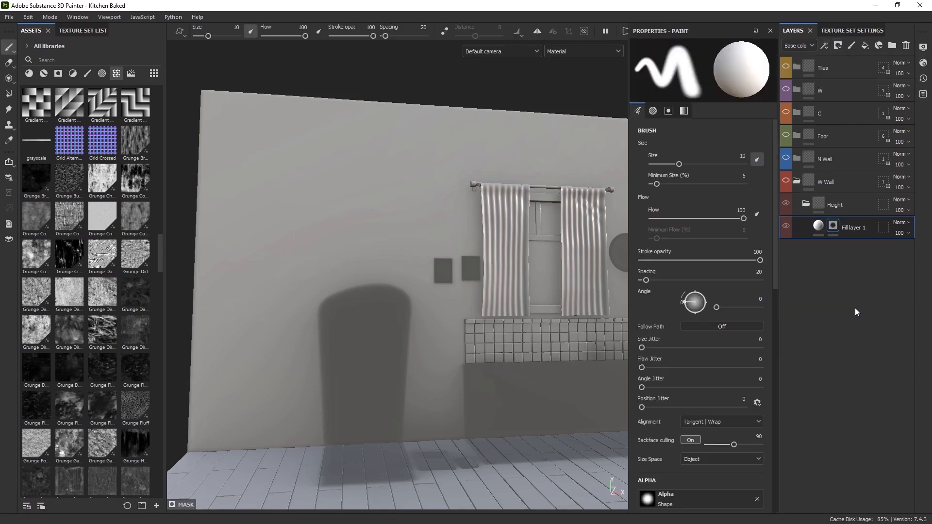
double_click(832, 227)
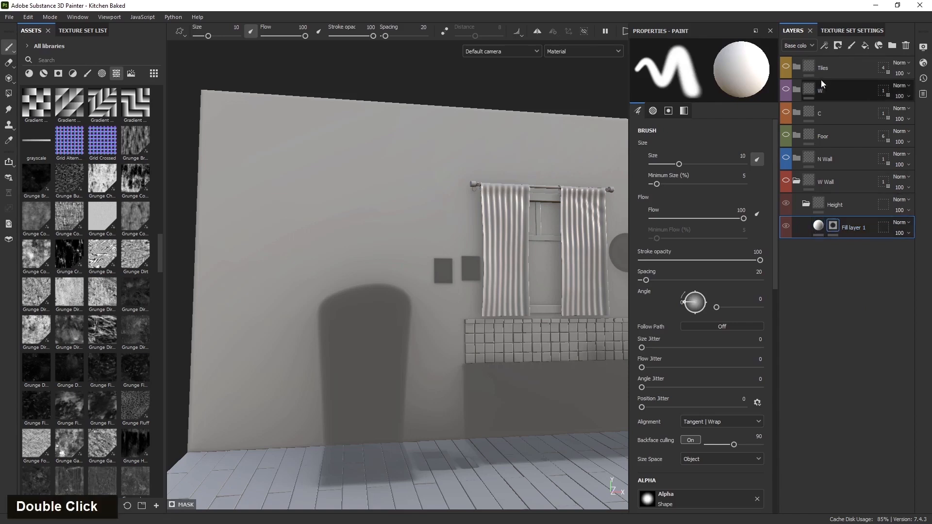
click(820, 226)
click(831, 229)
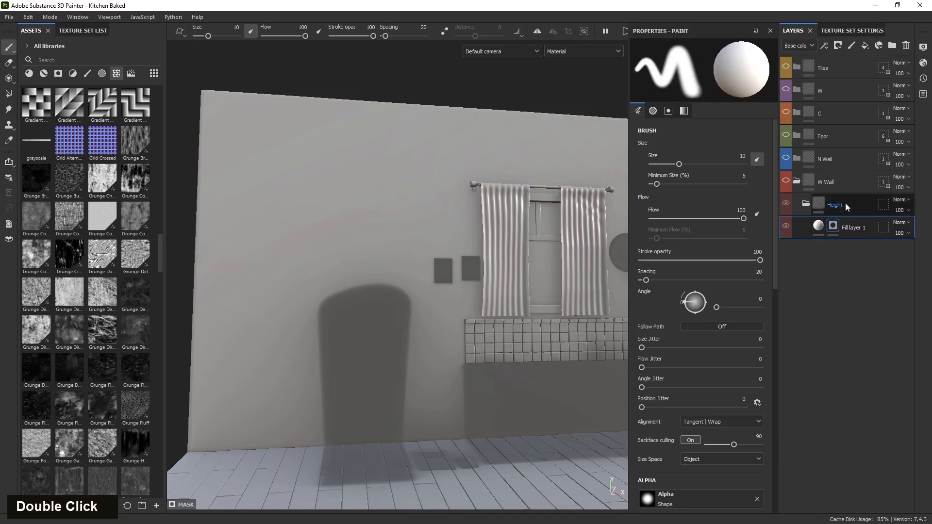
click(838, 47)
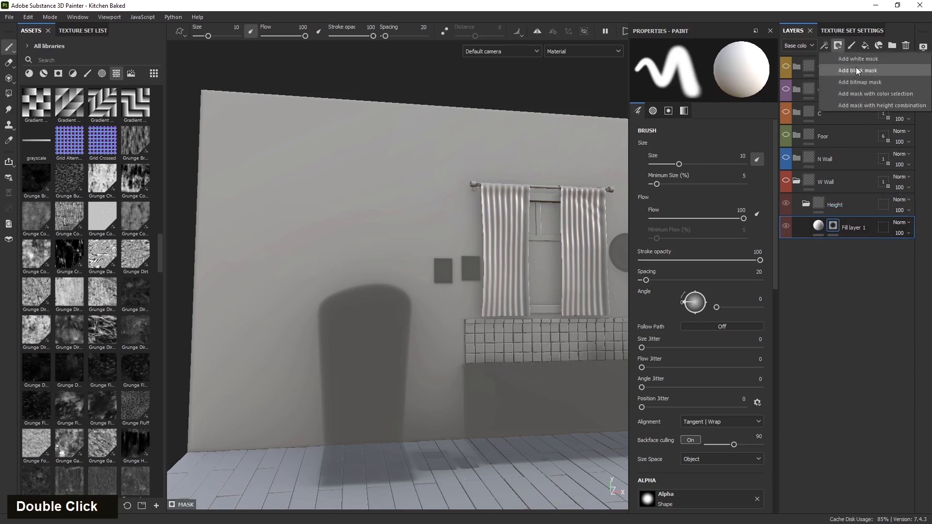
click(869, 341)
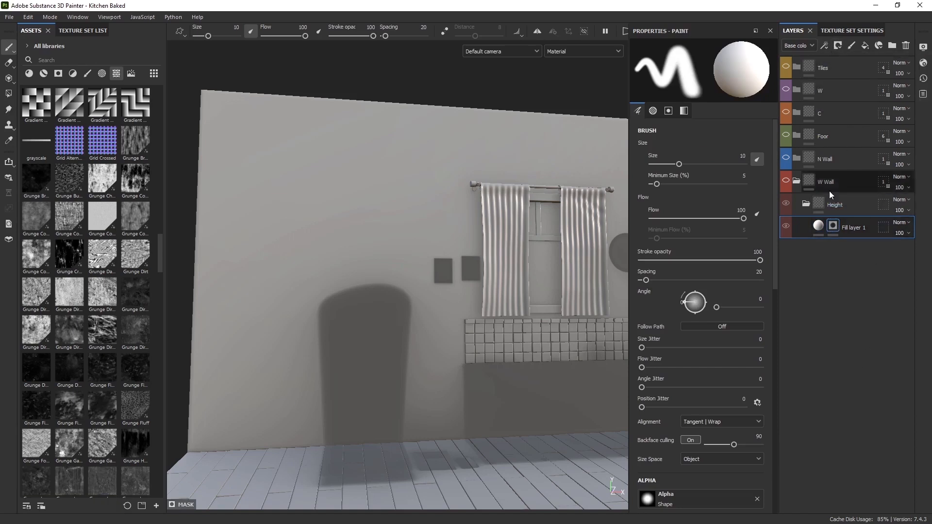
- Add a fill effect to the fill layer's mask and use Grunge Dirt Thin as its grayscale map
click(824, 45)
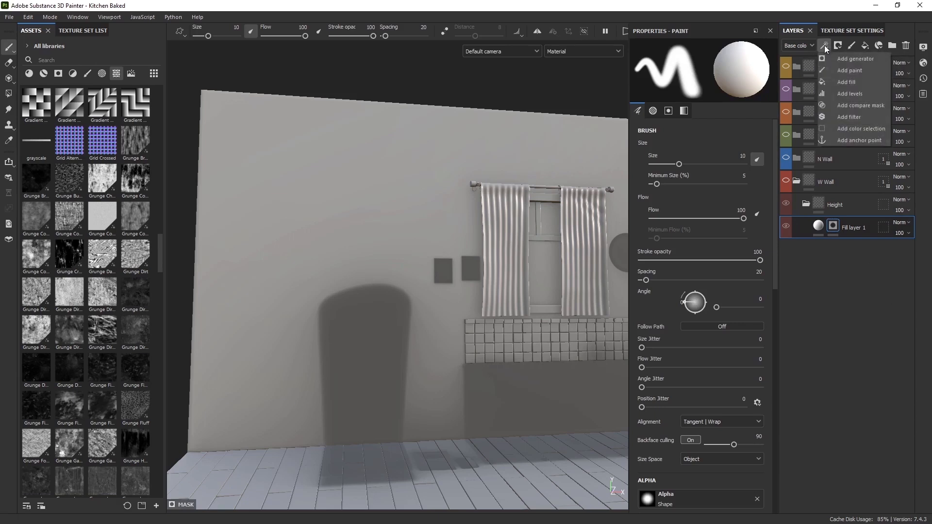
click(845, 82)
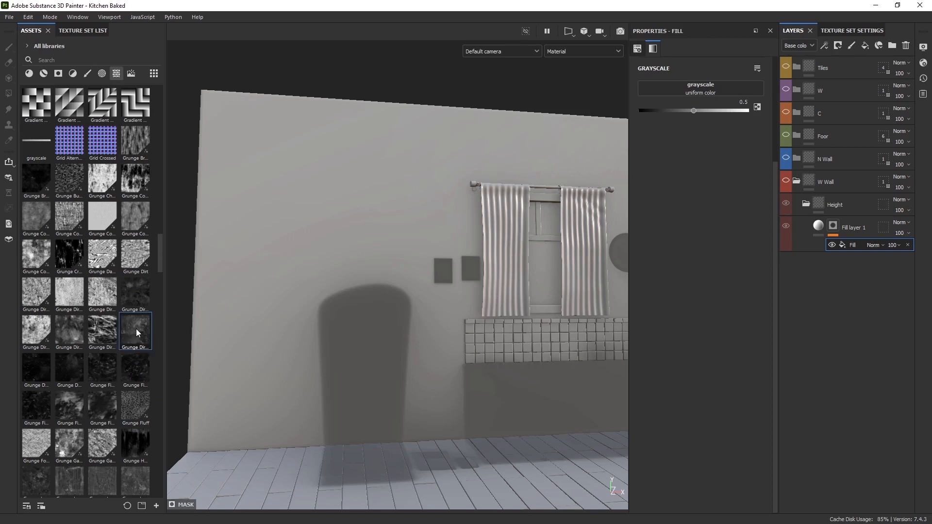
drag(137, 332, 694, 90)
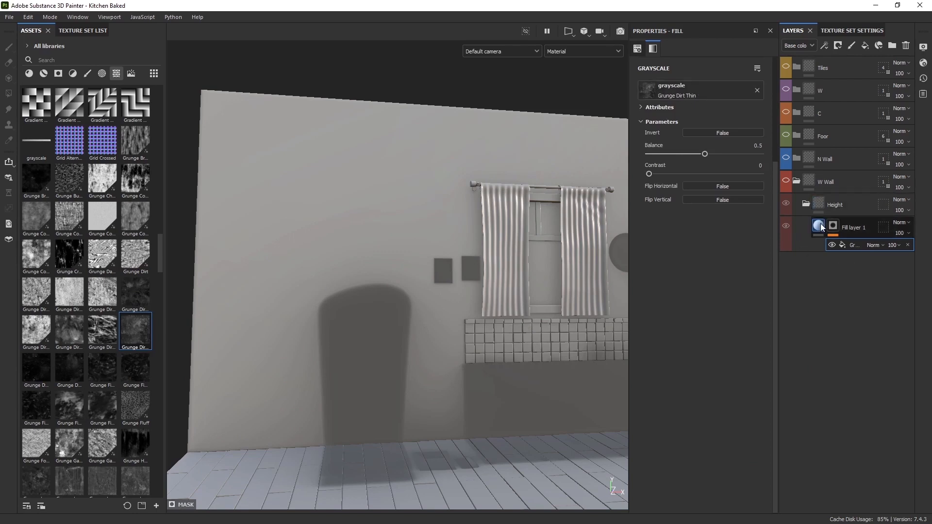
- Make the W Wall folder visible and raise the fill layer's height value slightly above zero for a subtle relief
click(819, 226)
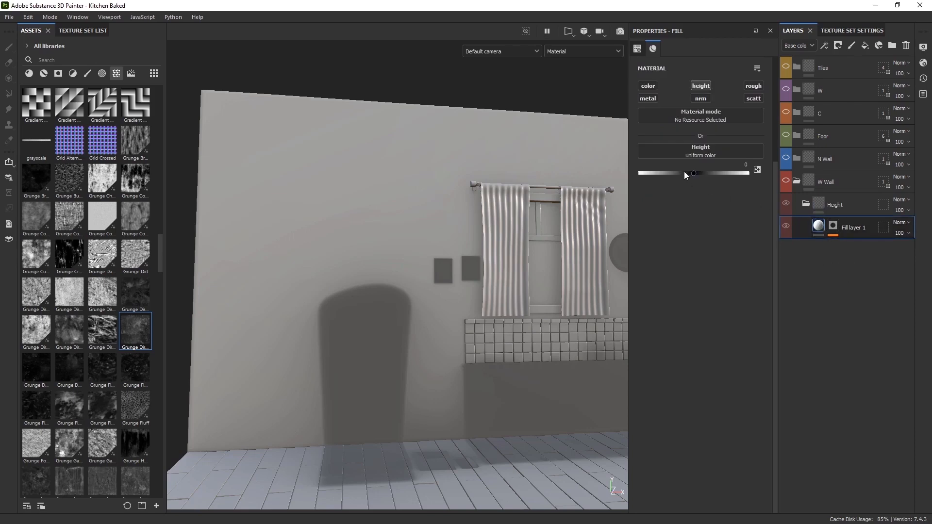
drag(695, 176, 714, 173)
alt+drag(339, 314, 360, 317)
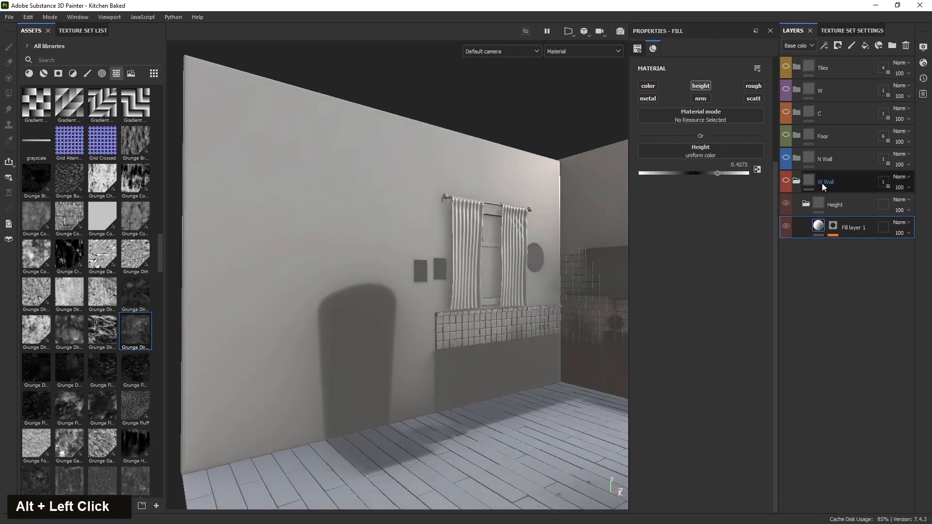
click(785, 181)
alt+drag(333, 285, 355, 335)
scroll(401, 320, down, 3)
scroll(396, 306, up, 3)
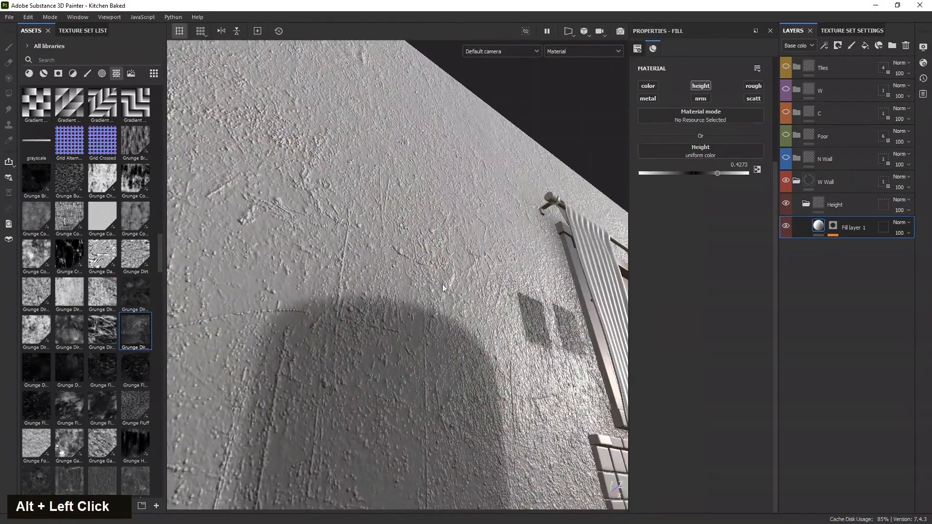
drag(717, 174, 699, 173)
alt+drag(495, 253, 552, 295)
- Add a second fill effect above Grunge Dirt Thin in the mask and assign Grunge Concrete as its grayscale map
click(832, 226)
click(846, 246)
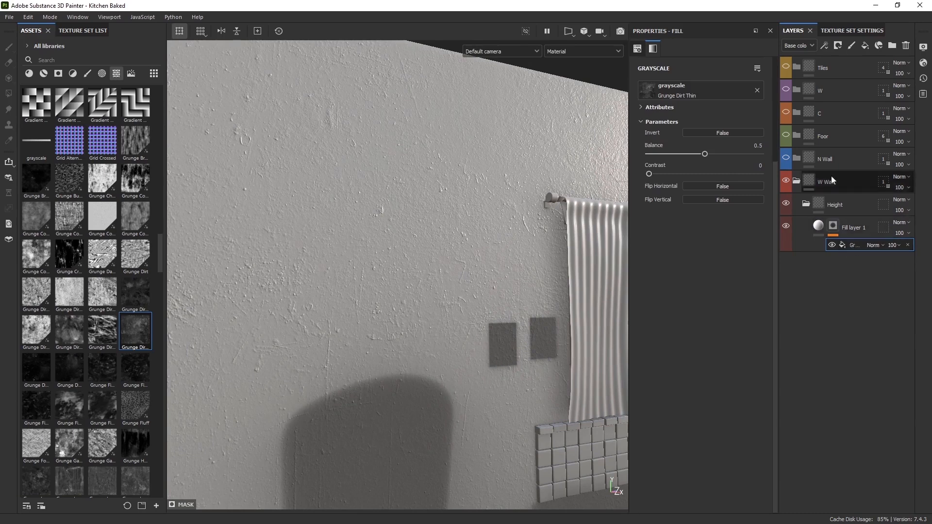
click(825, 49)
double_click(826, 44)
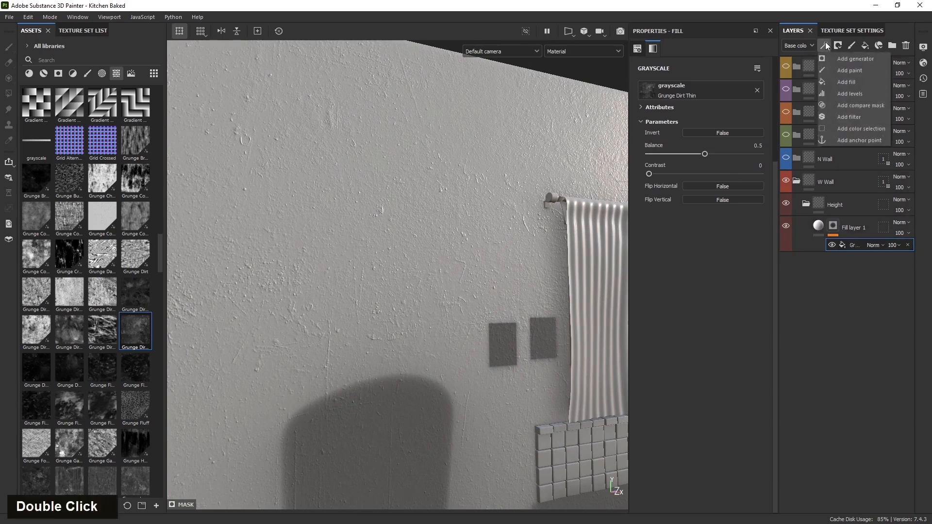
click(836, 81)
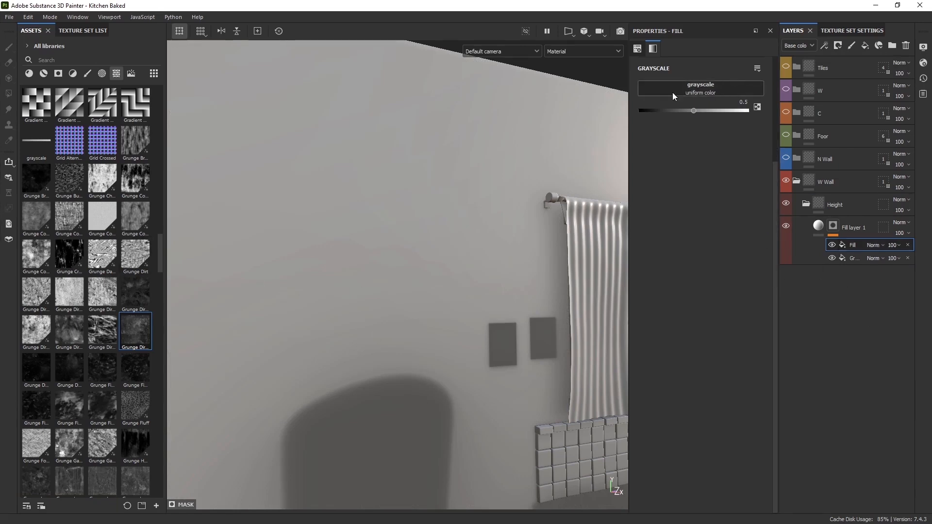
mouse_move(37, 221)
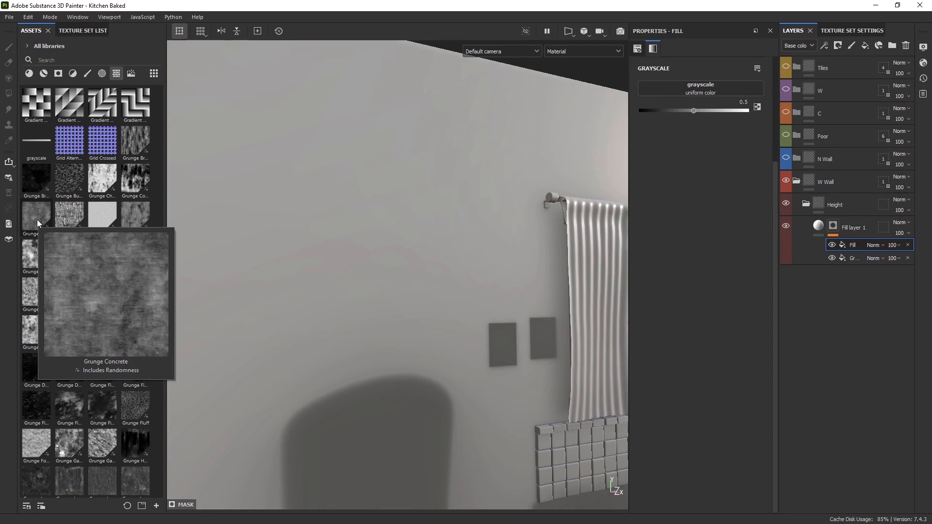
drag(37, 219, 728, 89)
- Check the concrete relief on the wall and set the Grunge Concrete fill's rotation to 90
scroll(424, 285, up, 3)
alt+drag(424, 285, 523, 308)
scroll(432, 345, down, 3)
alt+drag(433, 345, 385, 375)
scroll(416, 385, up, 3)
scroll(352, 369, up, 3)
scroll(393, 369, down, 3)
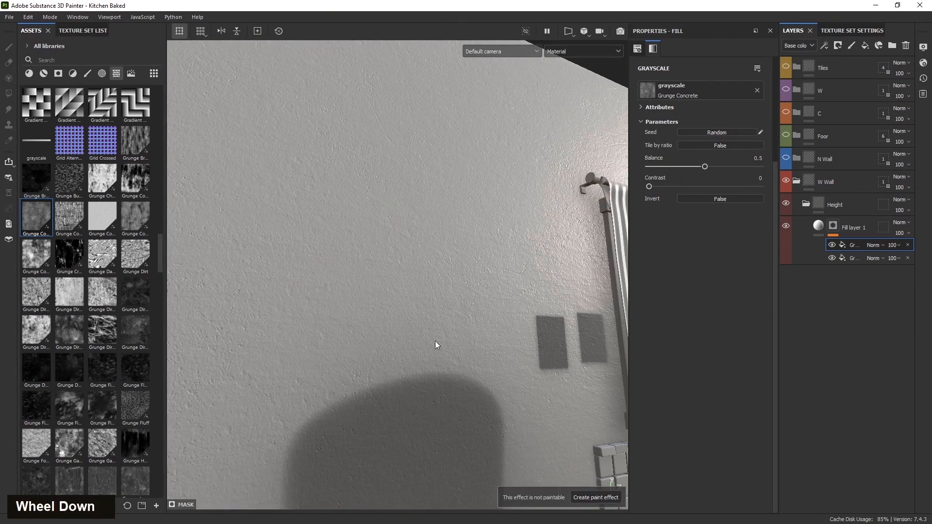
alt+drag(434, 341, 403, 311)
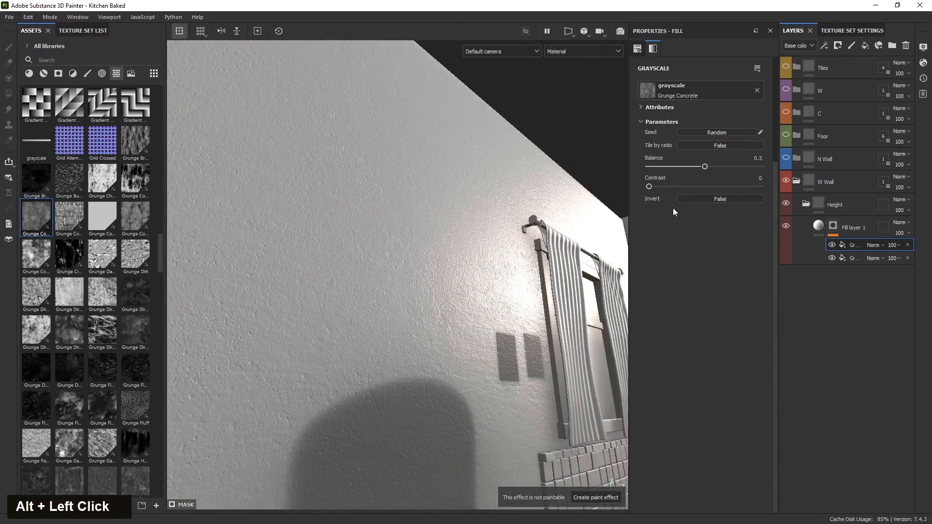
scroll(668, 216, up, 3)
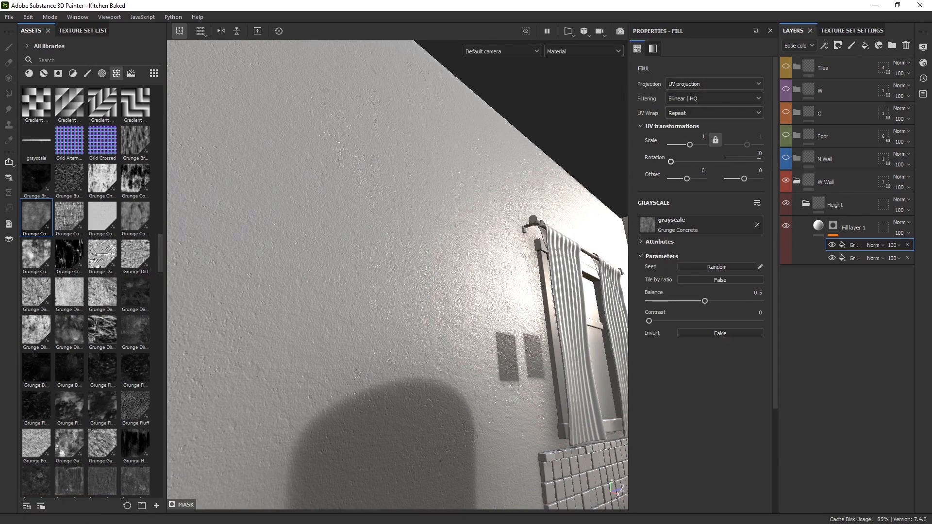
text(90)
key(Return)
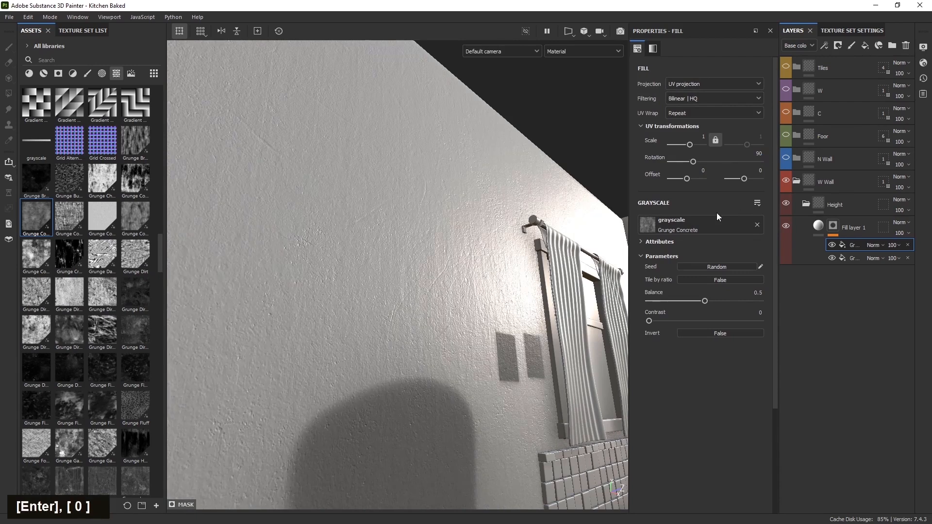
- Try Multiply as the Grunge Concrete fill's blending mode and inspect the wall's relief up close
scroll(332, 254, down, 3)
alt+drag(366, 354, 347, 395)
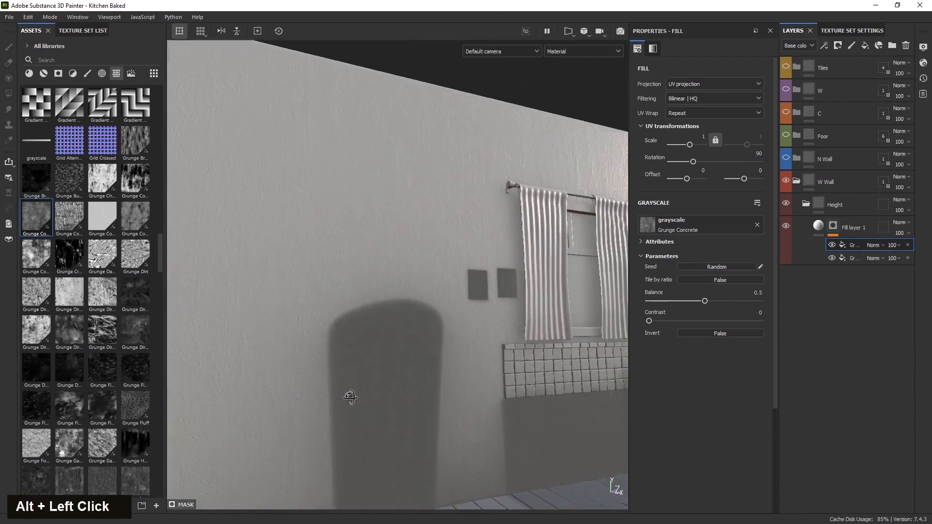
scroll(326, 333, up, 5)
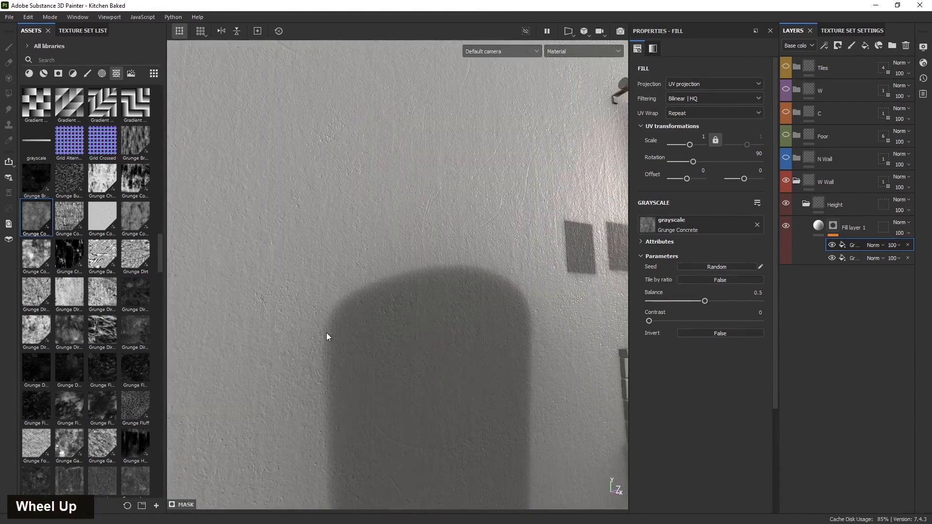
double_click(874, 244)
scroll(350, 310, up, 2)
alt+drag(351, 308, 312, 326)
scroll(318, 319, up, 2)
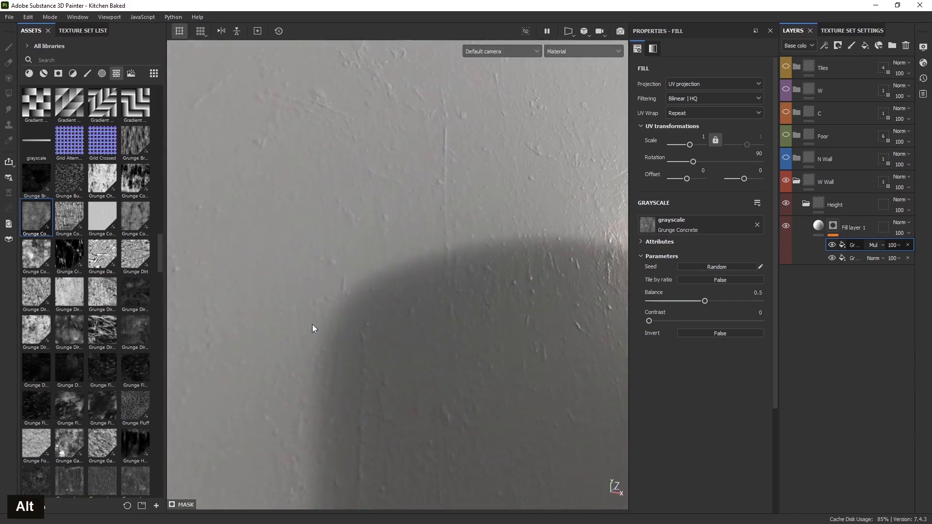
scroll(423, 293, down, 2)
scroll(417, 298, up, 2)
alt+drag(417, 298, 523, 323)
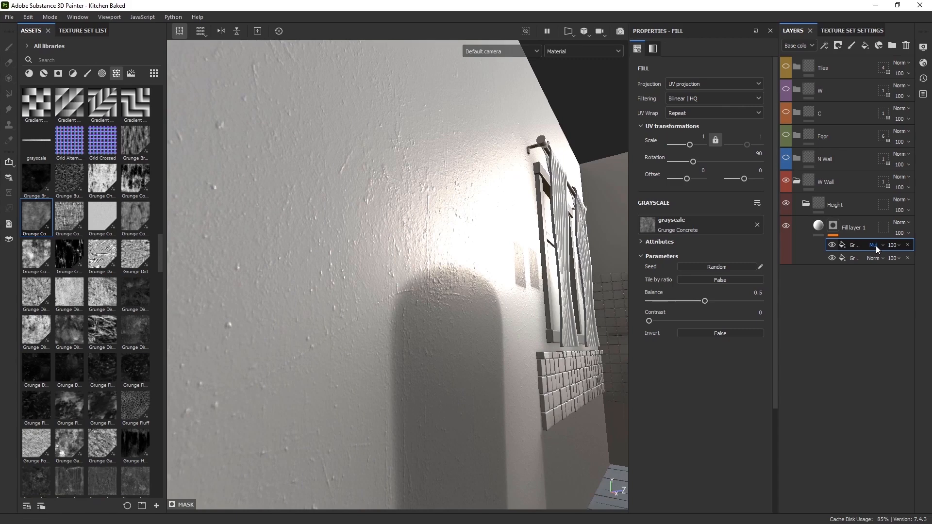
- Switch the Grunge Concrete fill's blending mode to Divide and check the result on the wall
key(Down)
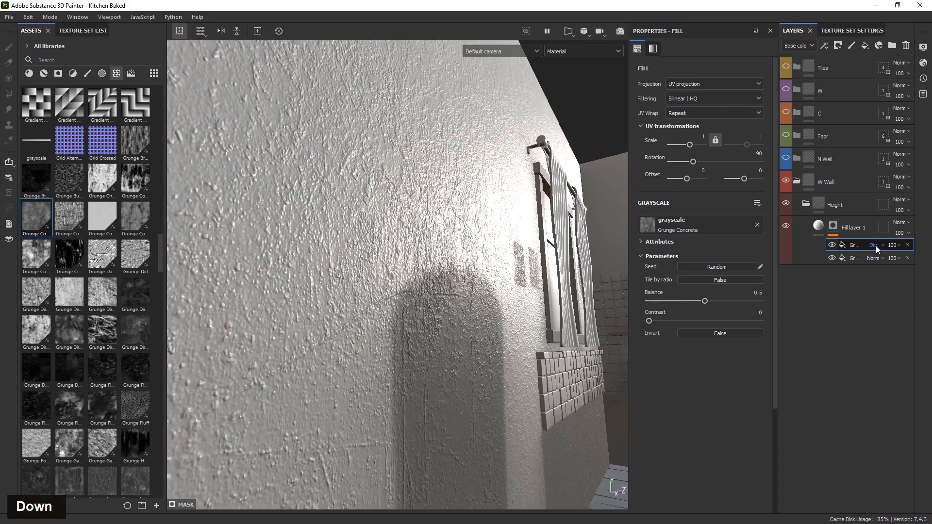
scroll(316, 310, down, 3)
alt+drag(352, 358, 310, 358)
scroll(361, 336, up, 3)
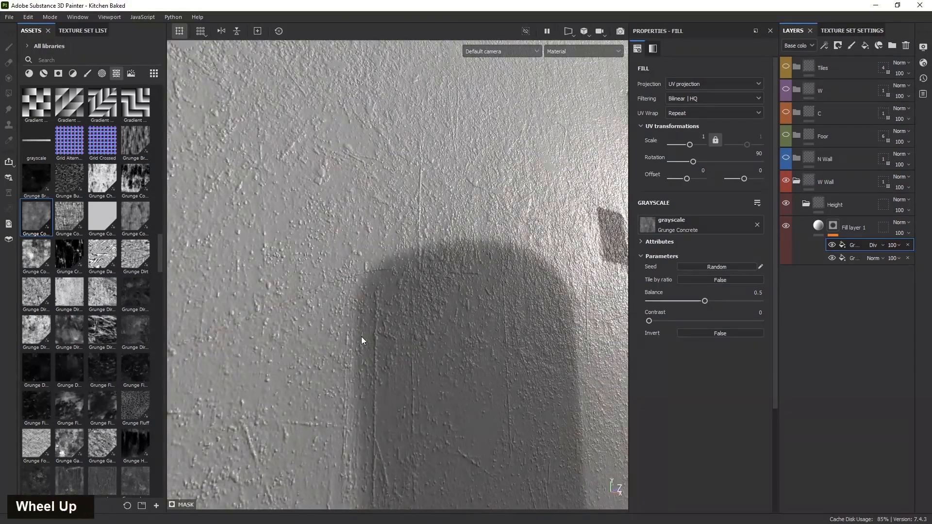
- Compare blending modes on the Grunge Concrete fill, settle on Normal, and lower its opacity to 57
double_click(874, 244)
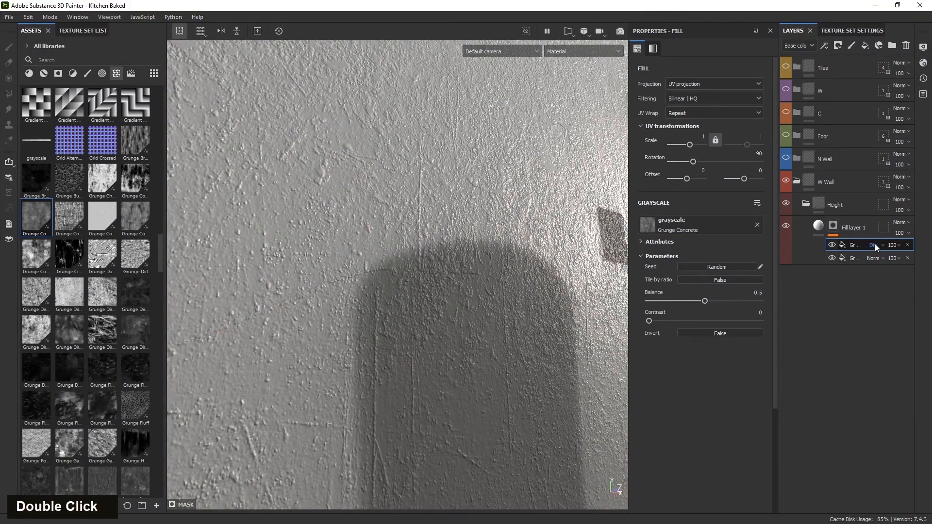
key(Down)
key(Up)
key(Up)
key(Up)
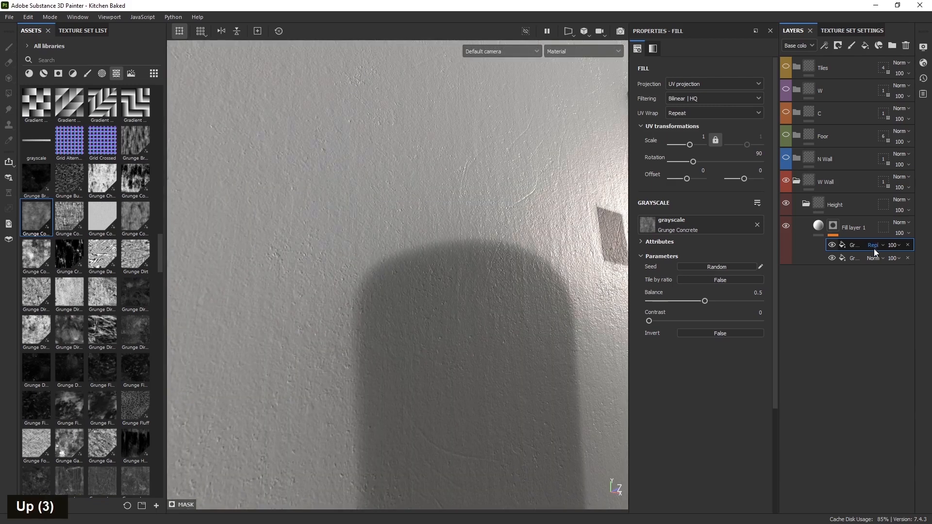
key(Down)
key(Down)
key(Up)
key(Up)
key(Up)
key(Down)
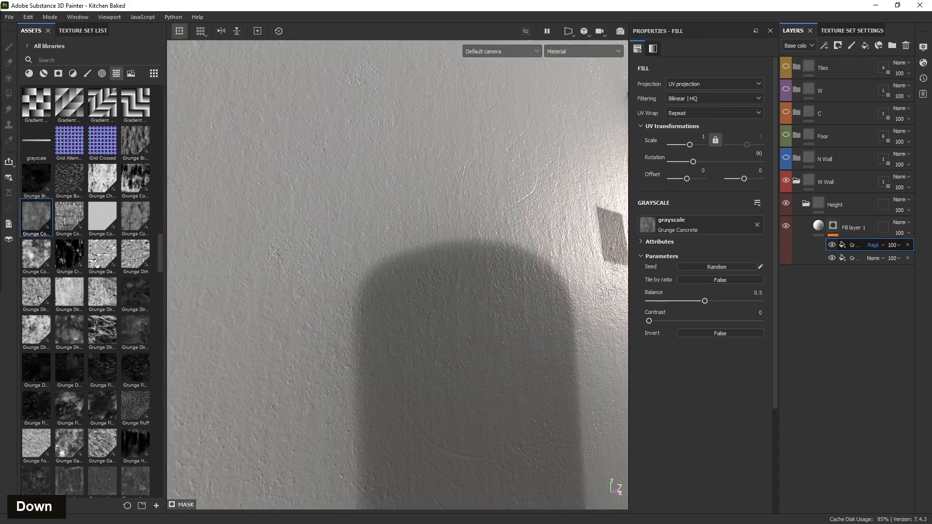
key(Up)
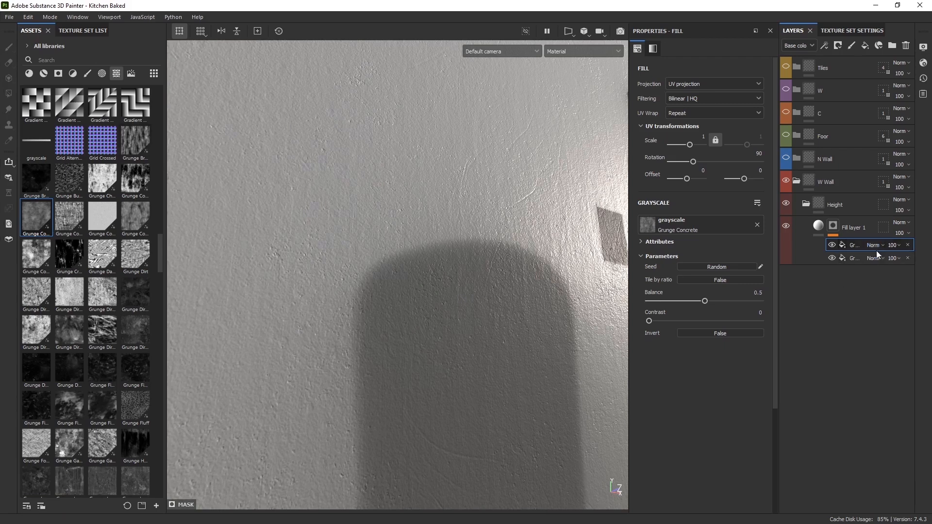
drag(925, 266, 919, 265)
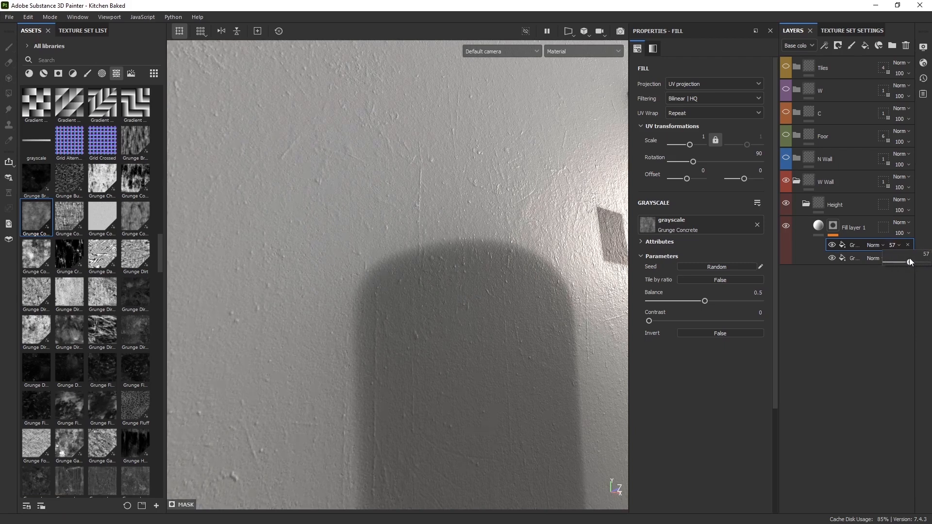
- Set the Grunge Dirt Thin fill's UV scale to 2 in the mask
click(854, 258)
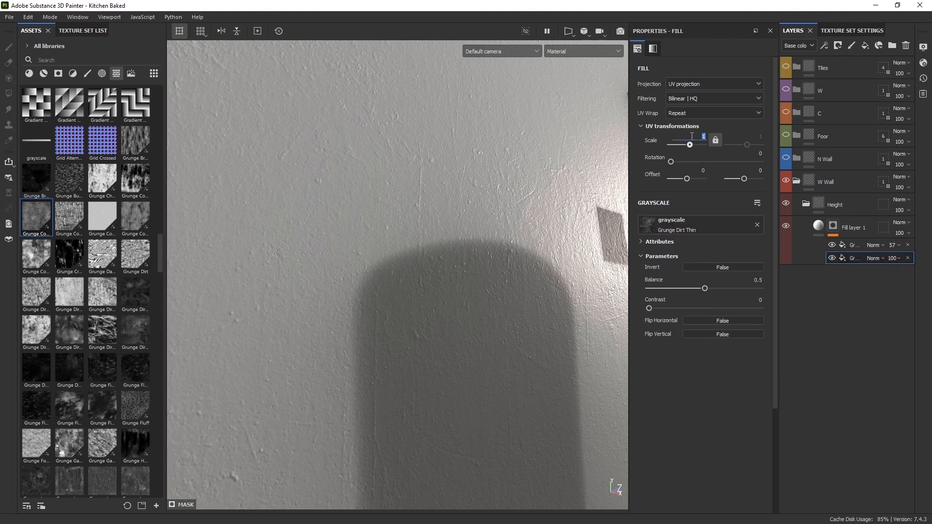
text(2)
key(Return)
scroll(375, 235, down, 3)
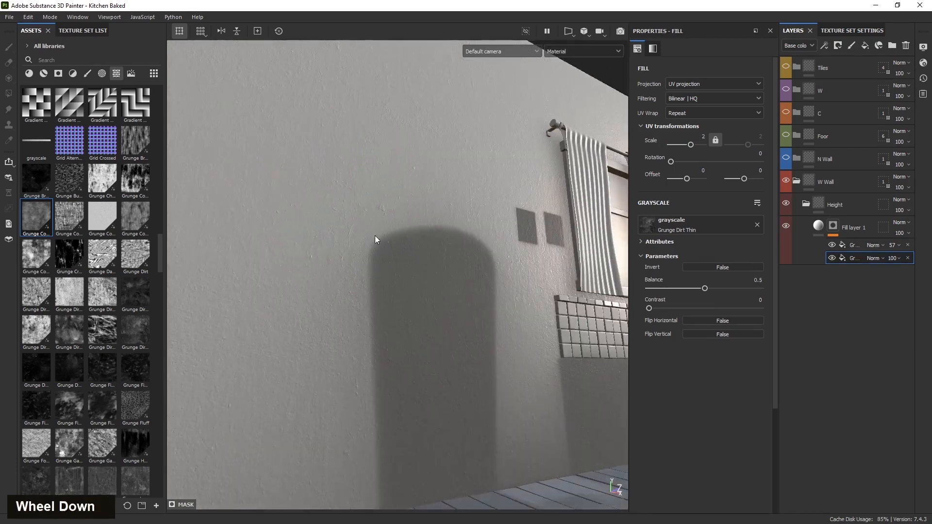
- Examine the blended relief on the W Wall from several angles and distances, around the arched shadow and curtain
scroll(466, 271, up, 3)
scroll(465, 306, down, 3)
alt+drag(465, 306, 374, 306)
scroll(380, 295, up, 3)
shift+right_drag(345, 287, 441, 290)
scroll(441, 305, down, 3)
scroll(439, 306, down, 3)
alt+drag(485, 320, 435, 313)
shift+right_drag(435, 313, 498, 301)
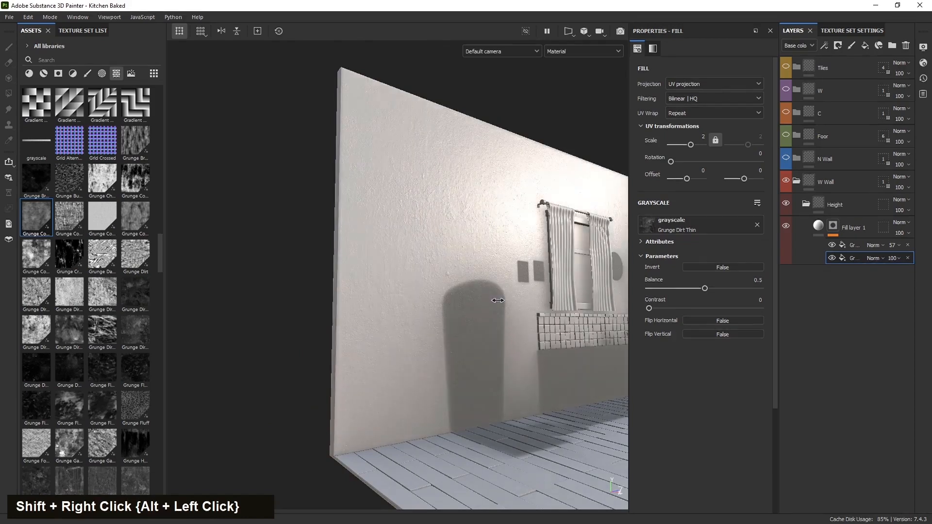
alt+drag(498, 300, 395, 308)
scroll(476, 298, up, 5)
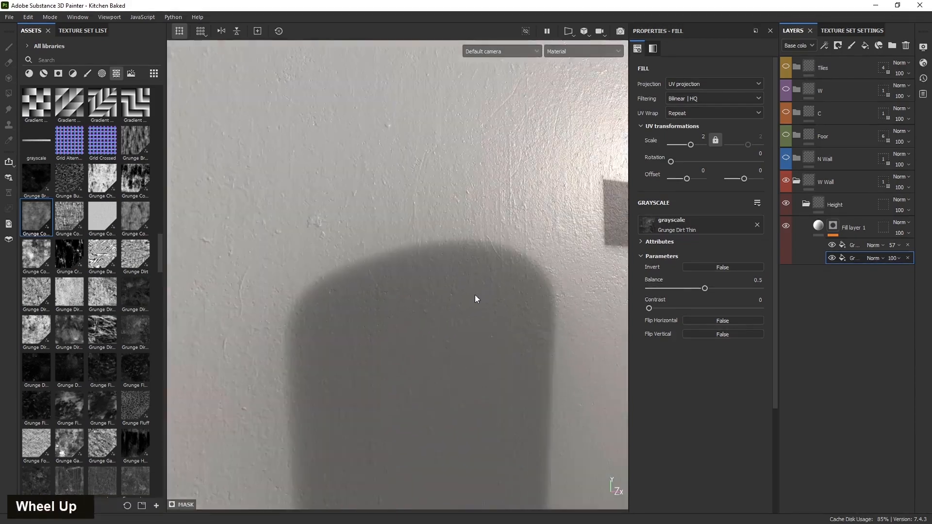
alt+middle_drag(476, 298, 345, 350)
scroll(344, 297, up, 2)
scroll(341, 305, down, 5)
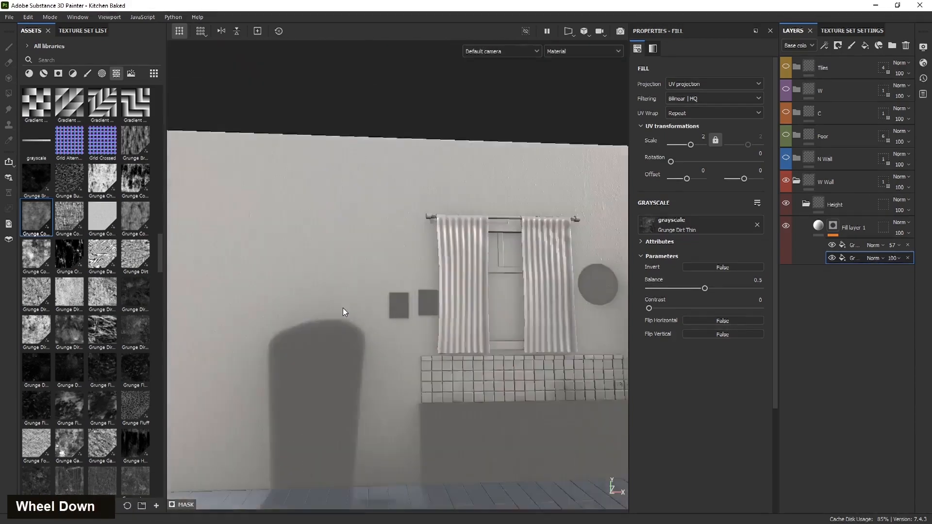
alt+middle_drag(342, 308, 371, 319)
scroll(325, 285, up, 3)
alt+drag(324, 285, 370, 323)
scroll(375, 319, up, 2)
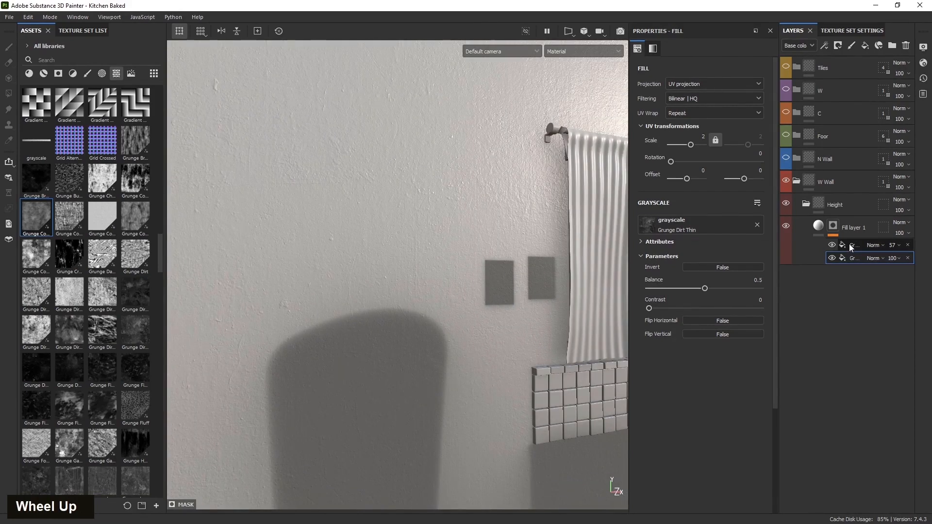
scroll(387, 263, down, 3)
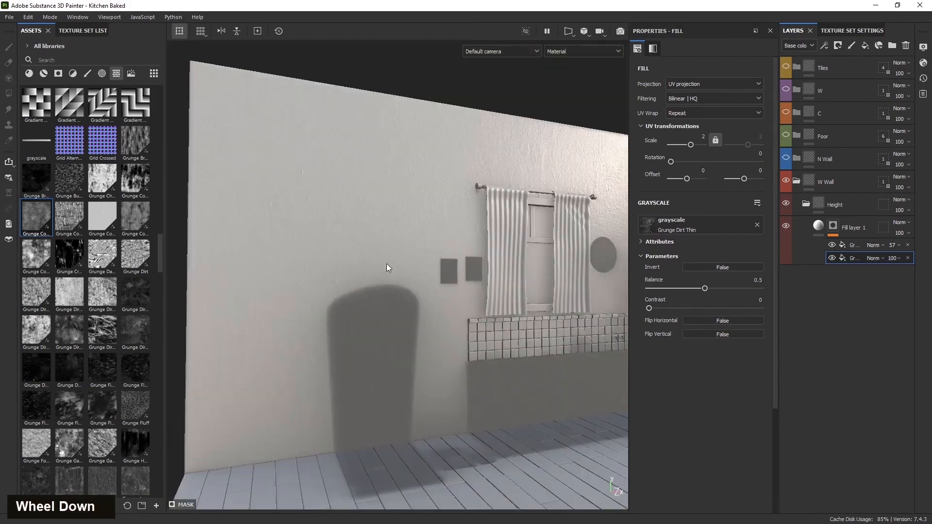
scroll(310, 360, up, 4)
scroll(422, 267, up, 2)
scroll(411, 290, down, 5)
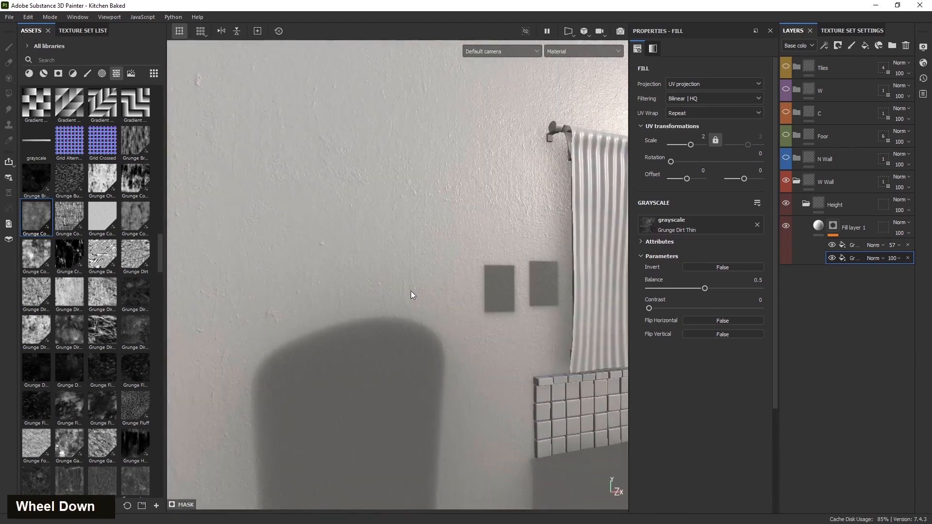
scroll(420, 236, up, 2)
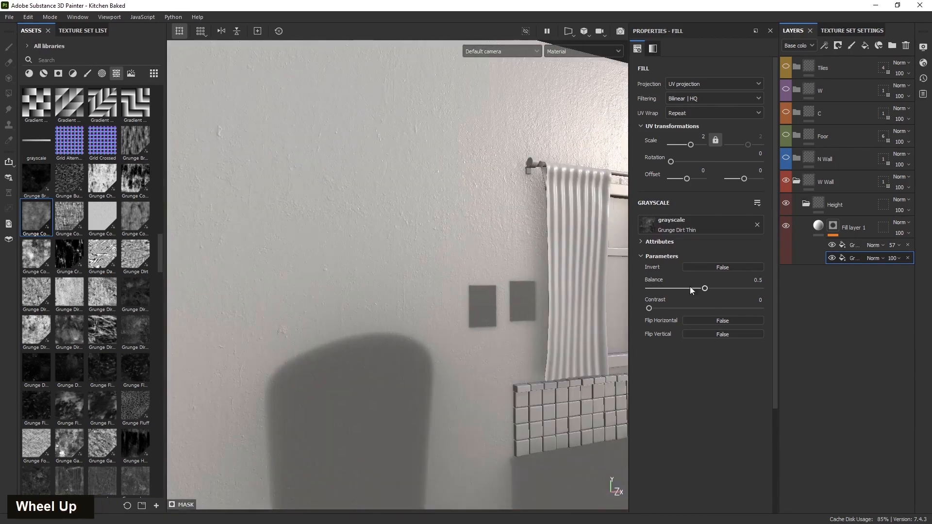
- Rename the fill layer in the Height folder as Base height
click(855, 227)
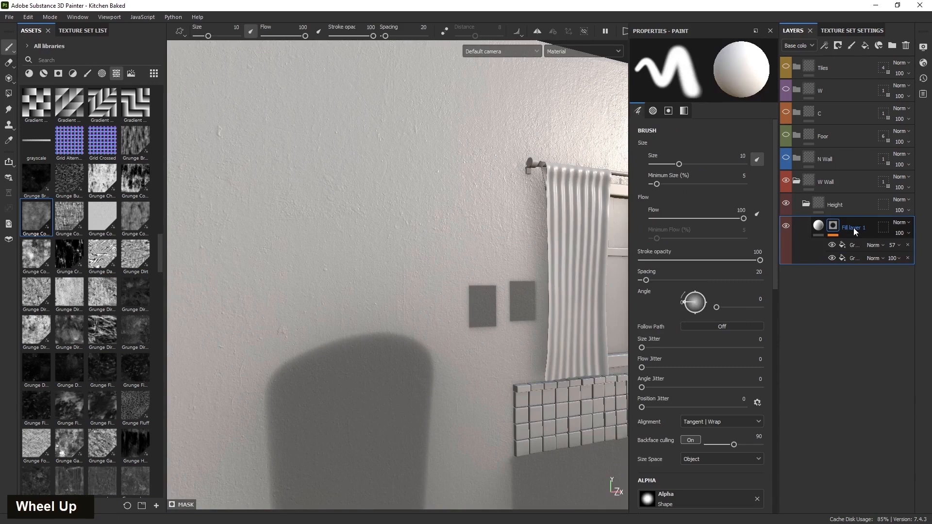
double_click(853, 228)
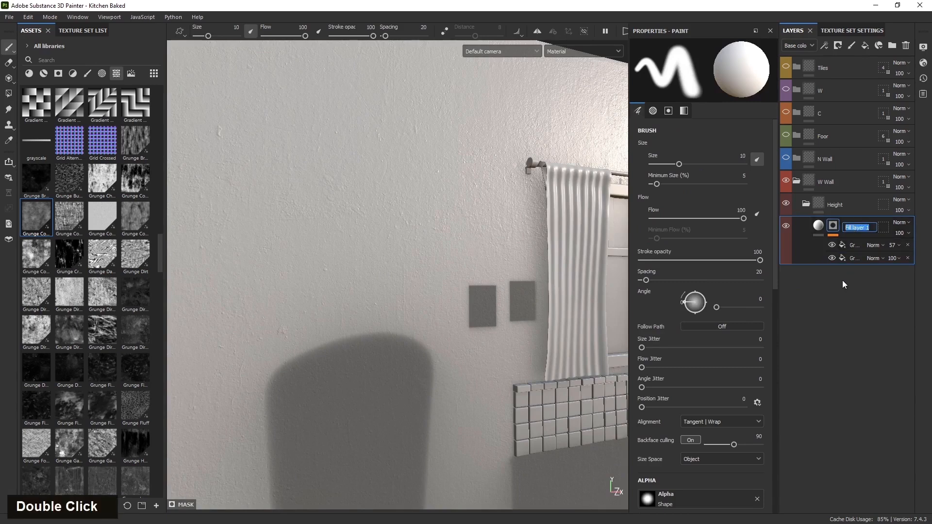
text(Base hr)
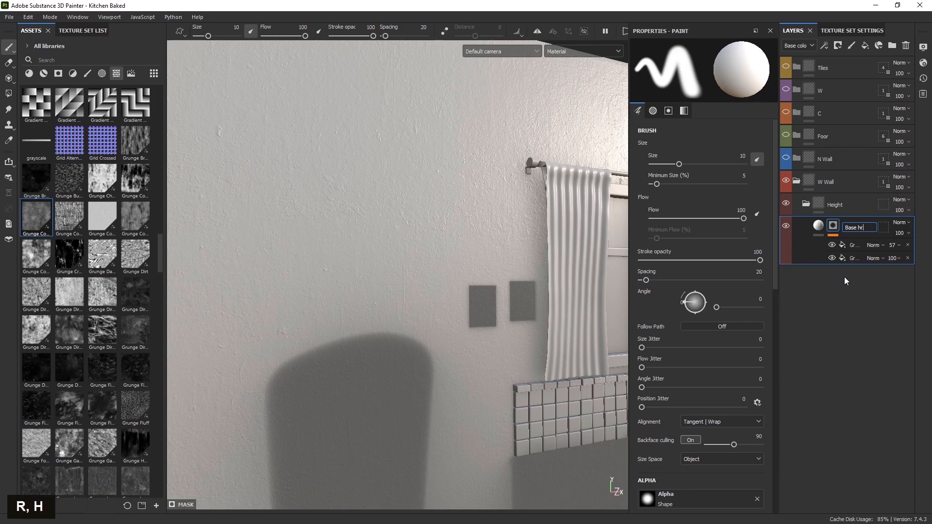
key(BackSpace)
text(eight)
click(869, 322)
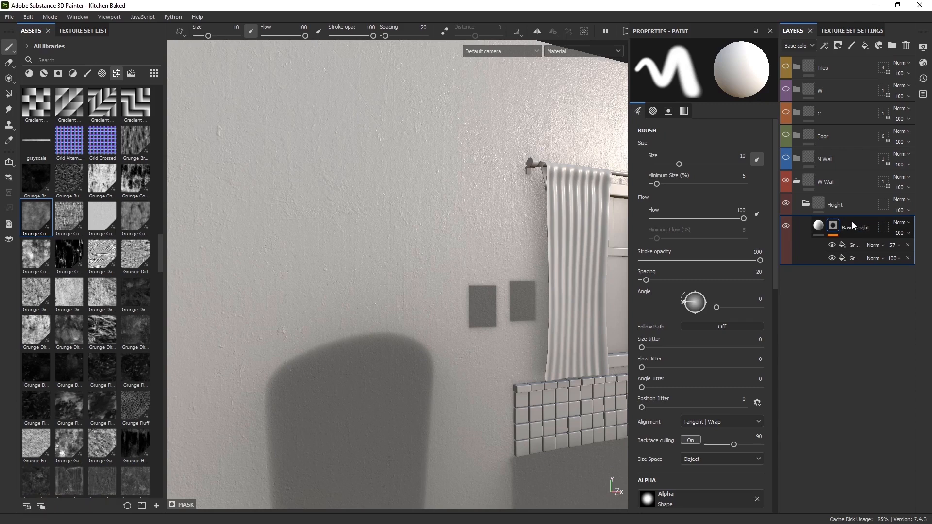
- Duplicate the Base height layer and delete the Grunge Concrete fill from the copy's mask
key(ctrl)
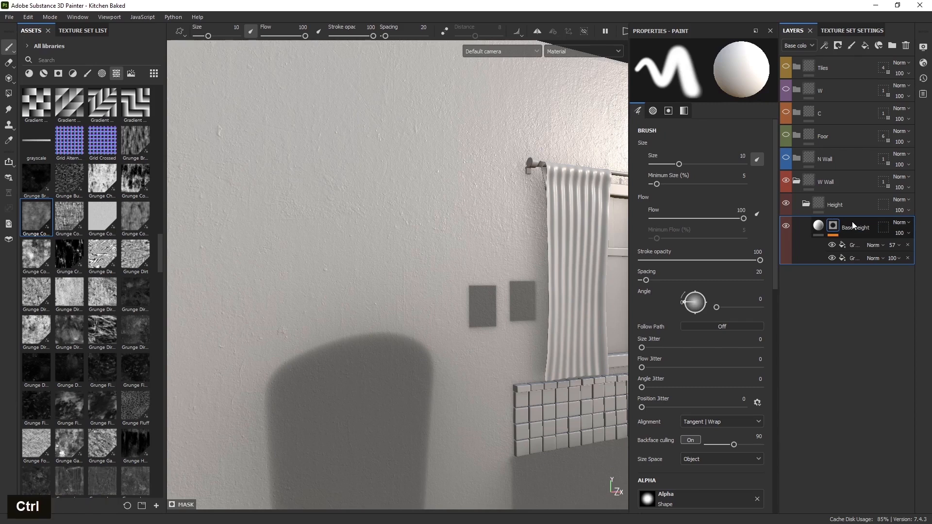
key(ctrl+d)
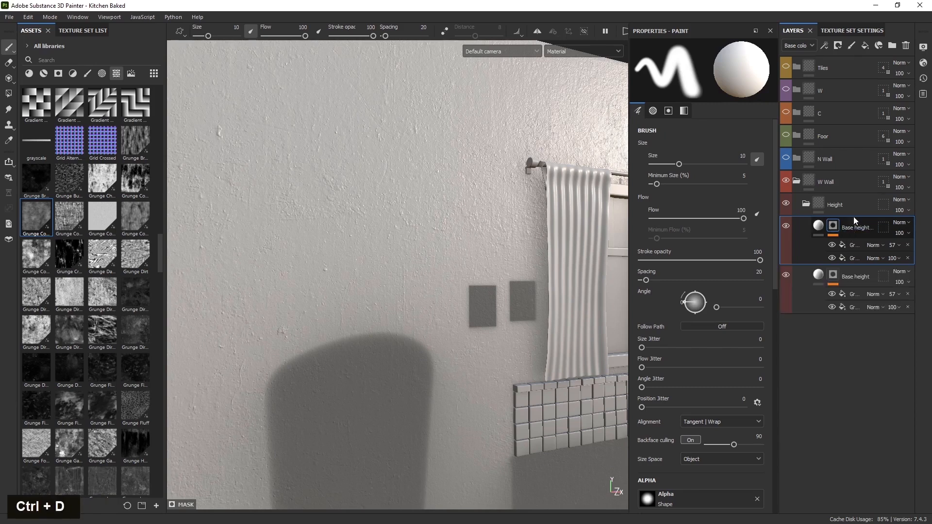
click(907, 245)
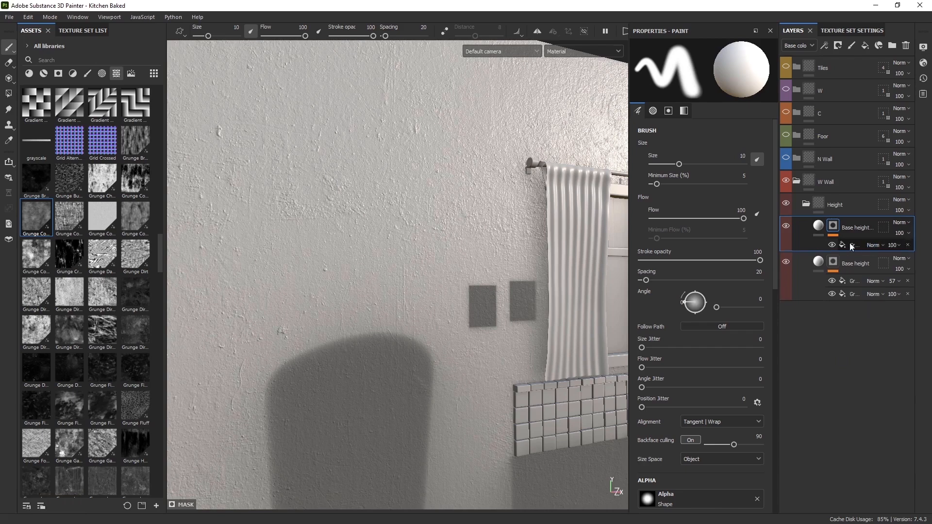
- Rename the duplicated Base height layer as Inp
double_click(854, 228)
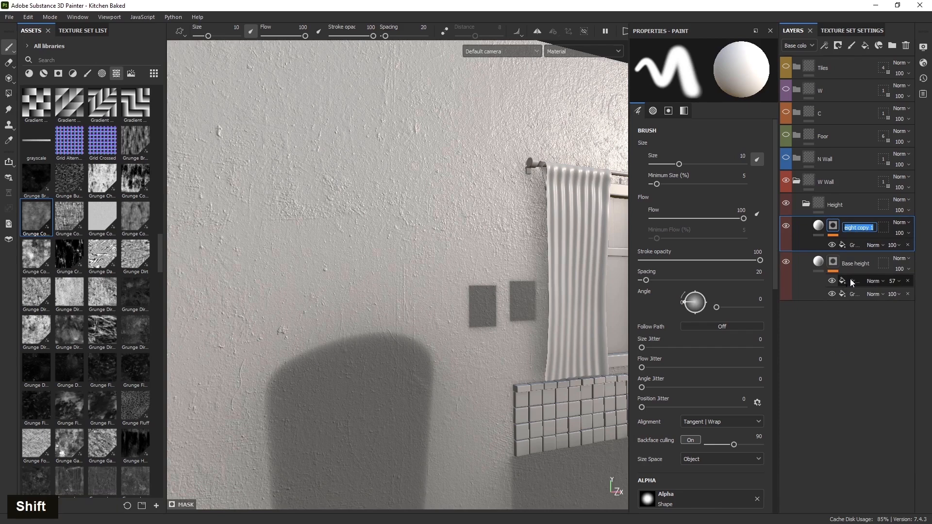
text(In)
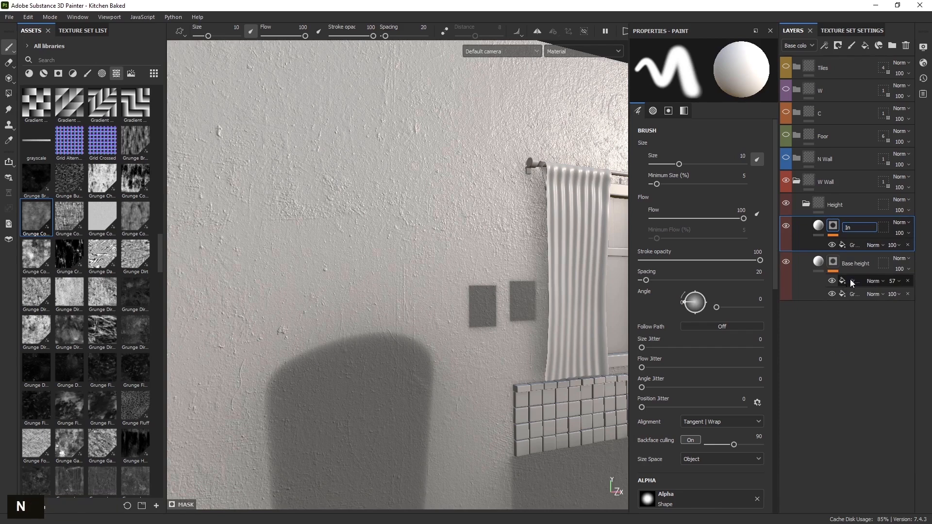
text(p)
key(Return)
- Hide the Base height layer and assign Grunge Paint Peeled as the grayscale map of the Inp mask's fill
click(856, 246)
click(786, 262)
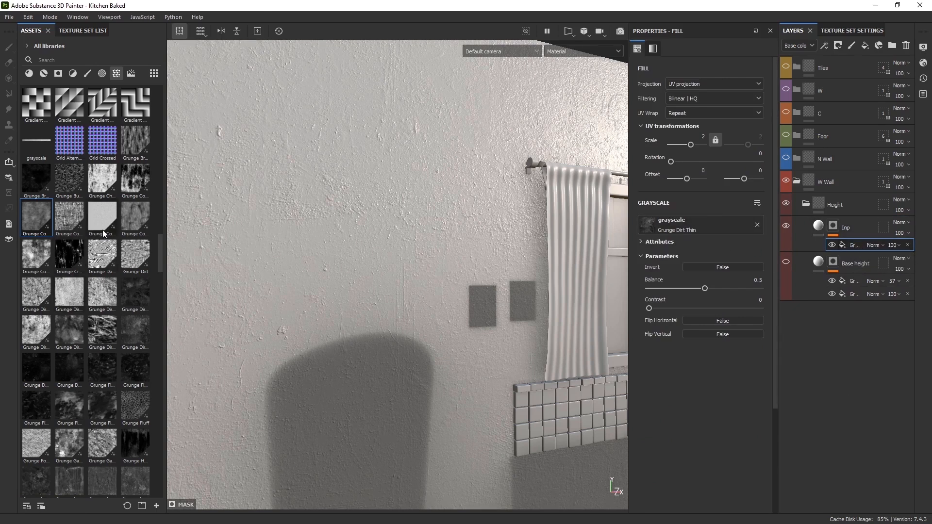
scroll(103, 234, up, 1)
scroll(89, 317, down, 1)
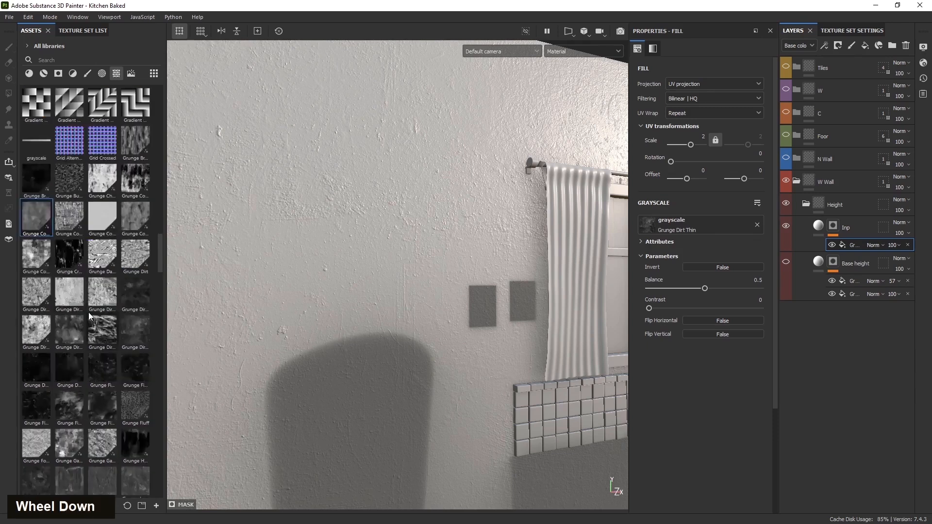
scroll(90, 316, down, 5)
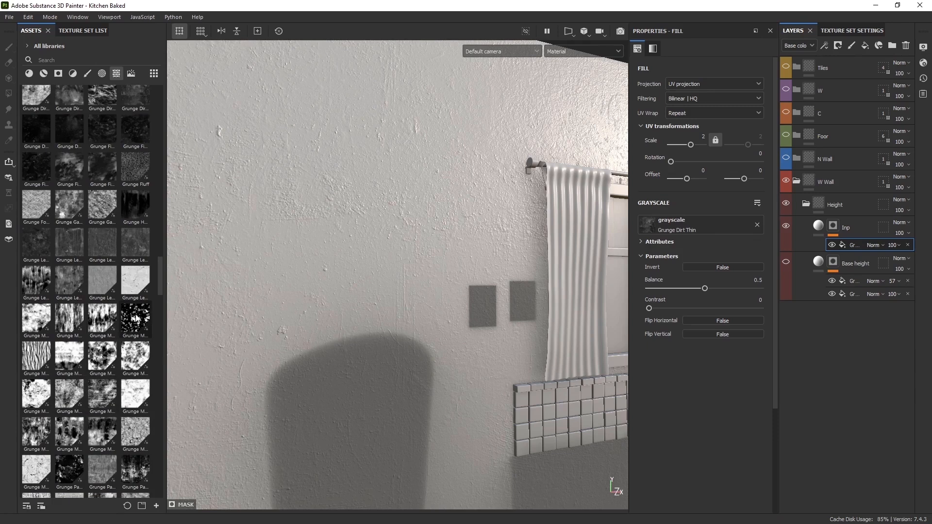
mouse_move(136, 318)
mouse_move(106, 356)
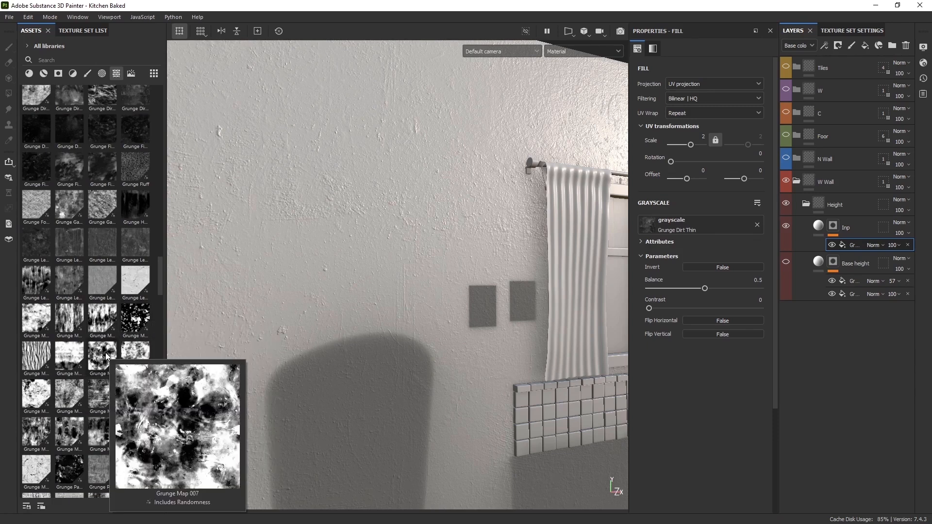
mouse_move(93, 392)
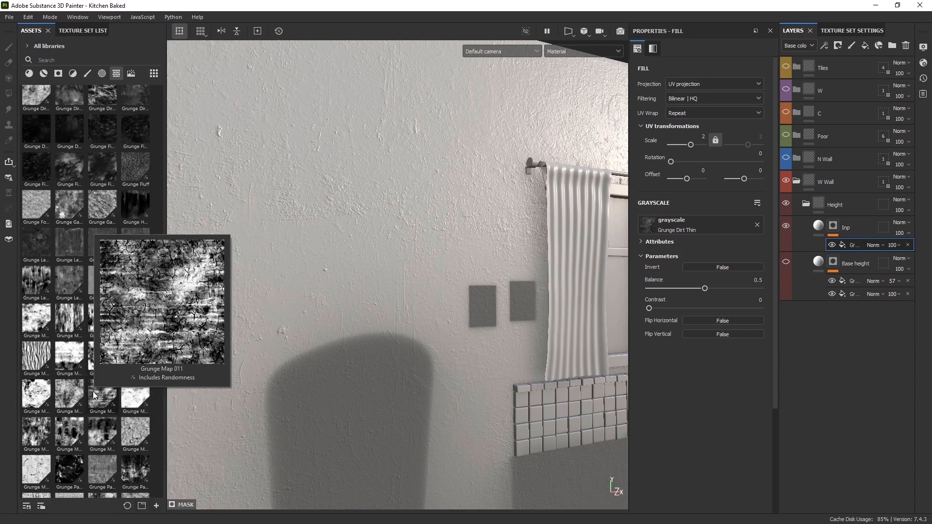
mouse_move(99, 430)
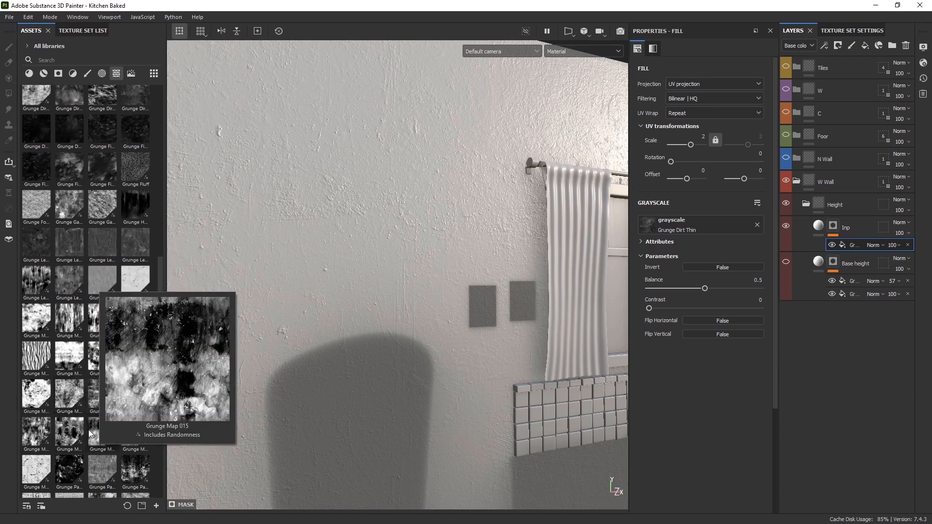
mouse_move(25, 438)
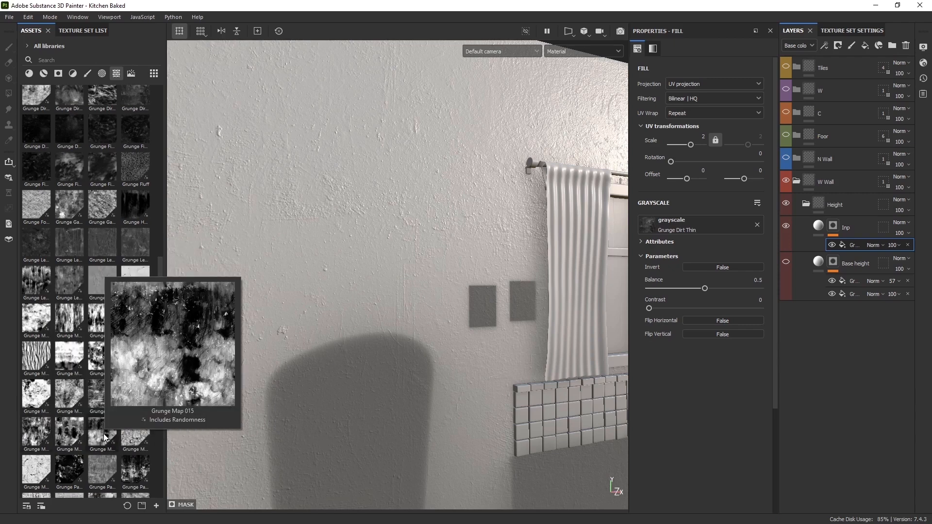
mouse_move(70, 469)
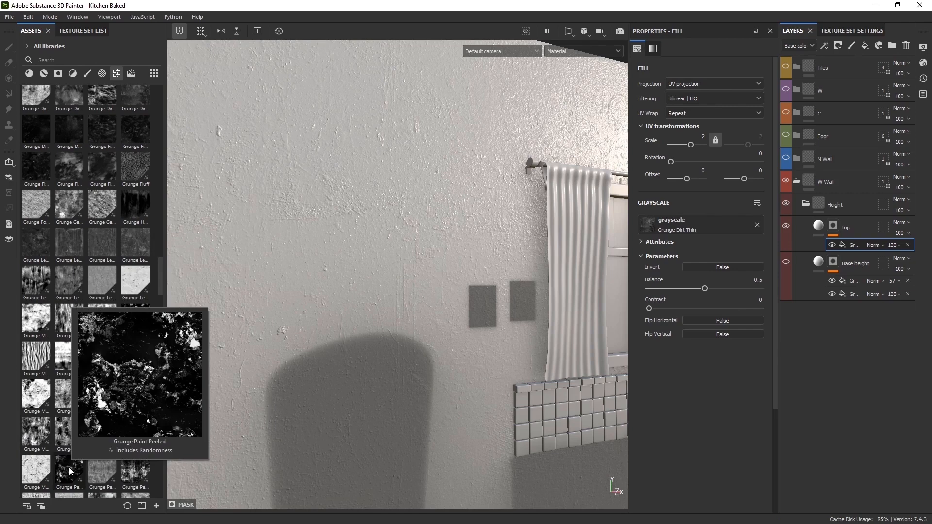
drag(70, 470, 689, 222)
scroll(391, 276, down, 4)
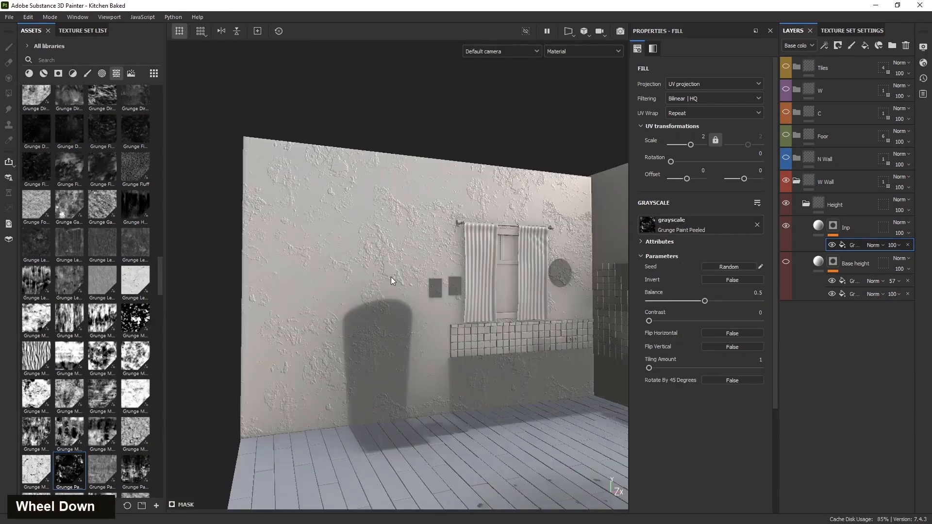
scroll(394, 263, up, 6)
scroll(391, 264, up, 2)
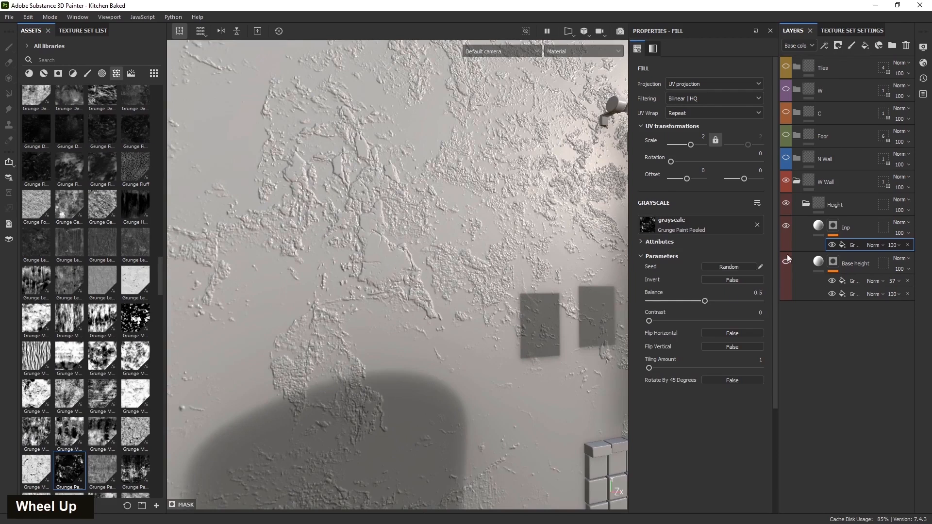
- Lower the Inp fill layer's height value to about -0.04
click(818, 229)
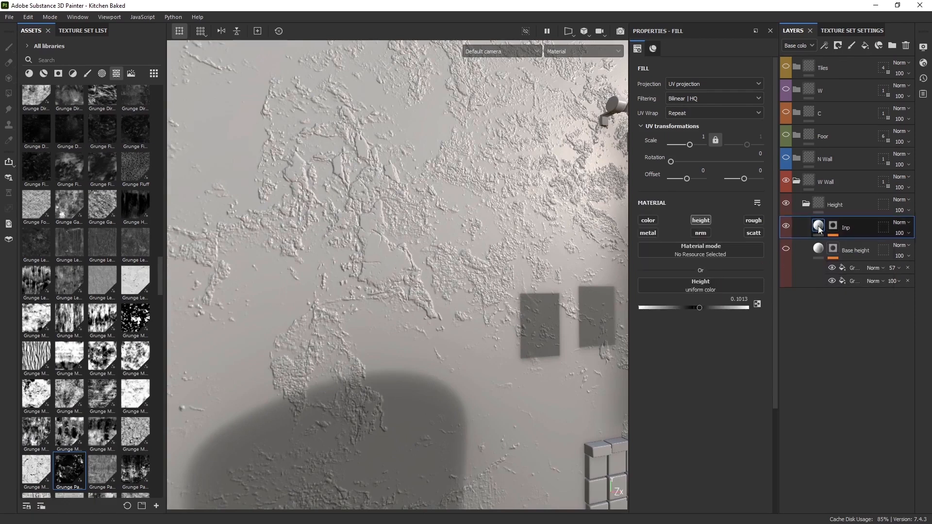
drag(699, 308, 690, 306)
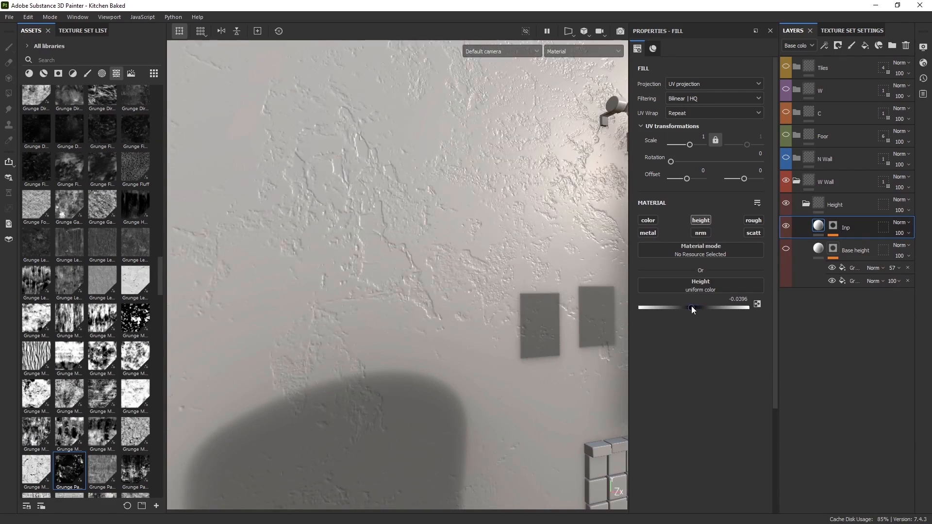
- Make the Base height layer visible again beneath the Inp layer
scroll(347, 315, down, 3)
scroll(338, 320, up, 4)
scroll(337, 321, down, 1)
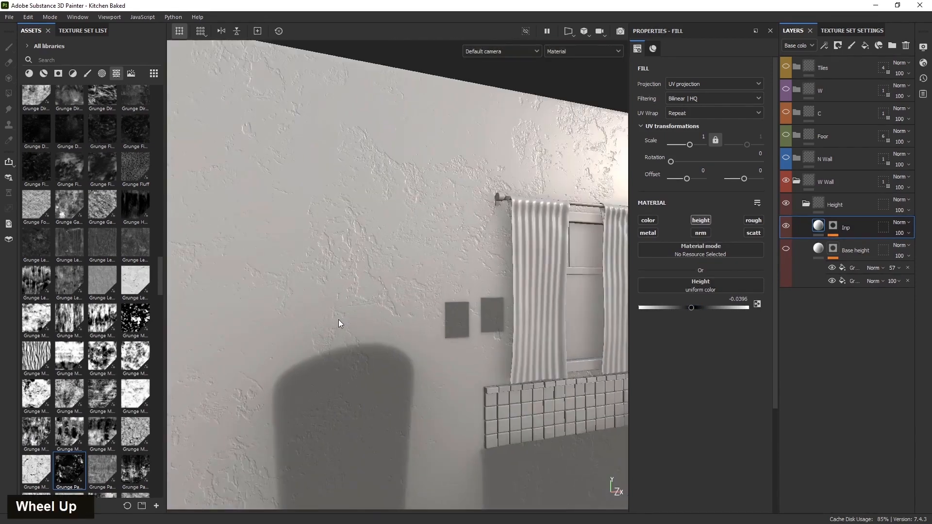
scroll(336, 321, down, 2)
alt+drag(337, 321, 332, 333)
scroll(358, 327, up, 5)
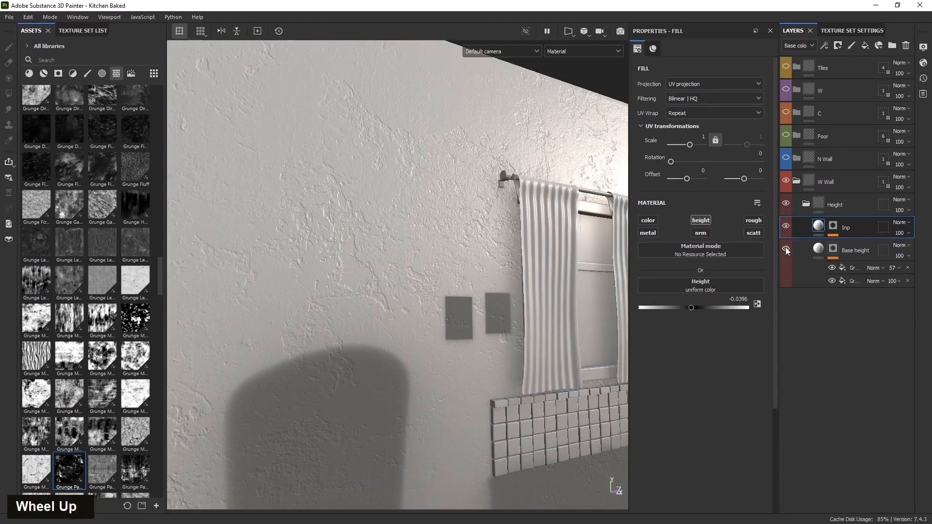
click(833, 250)
scroll(351, 312, up, 3)
alt+drag(351, 312, 422, 296)
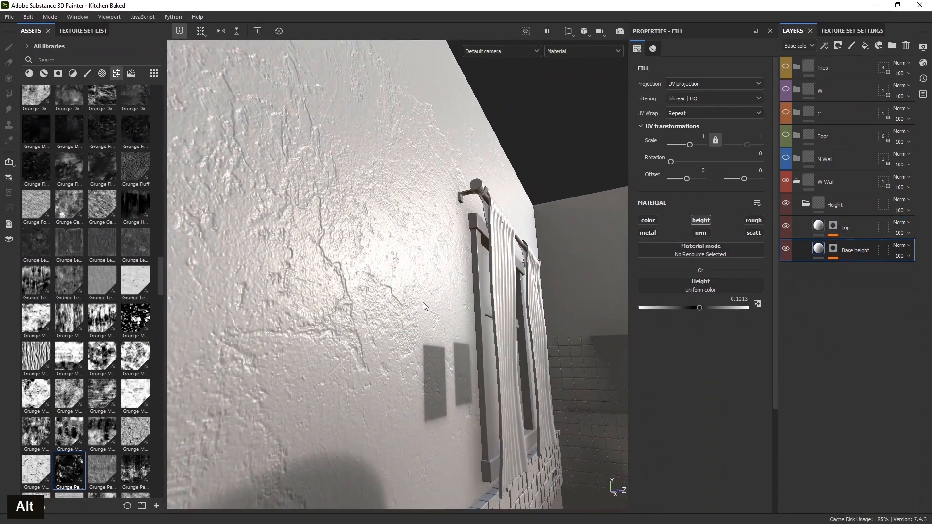
- Lower the Inp fill layer's height value to about -0.05
click(818, 226)
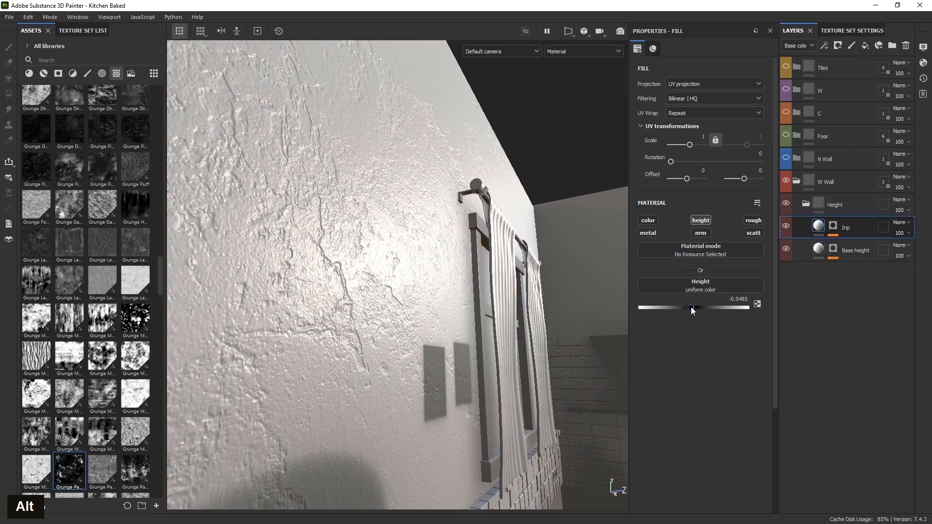
alt+drag(524, 317, 387, 335)
scroll(387, 230, down, 2)
scroll(388, 233, down, 2)
scroll(333, 264, up, 3)
alt+drag(326, 256, 373, 326)
scroll(359, 286, down, 3)
scroll(355, 295, up, 4)
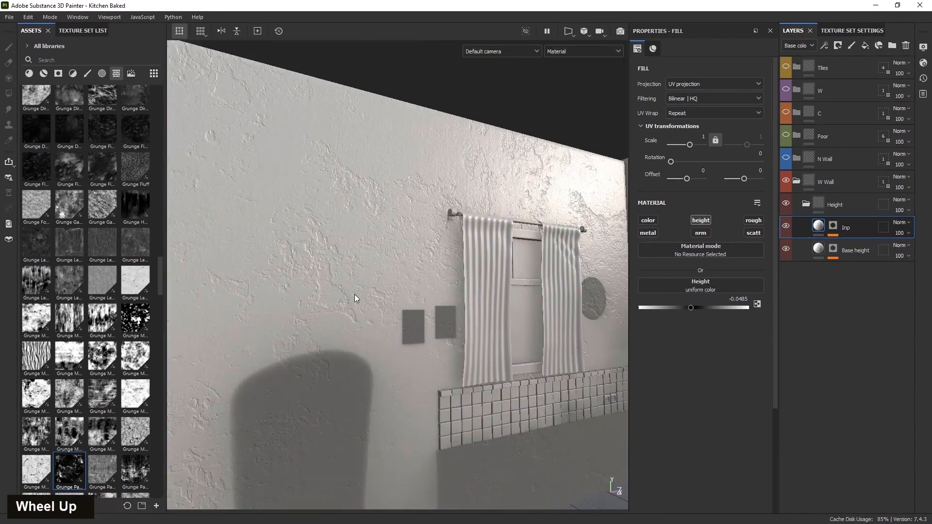
scroll(333, 273, up, 2)
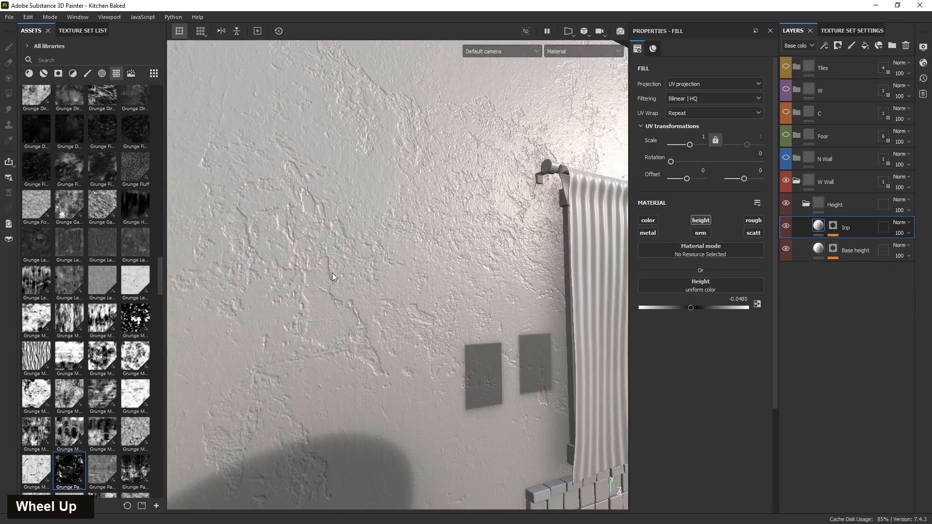
- Open the Grunge Paint Peeled fill in the Inp layer's mask and examine the mask on its own over the wall
click(832, 226)
click(859, 246)
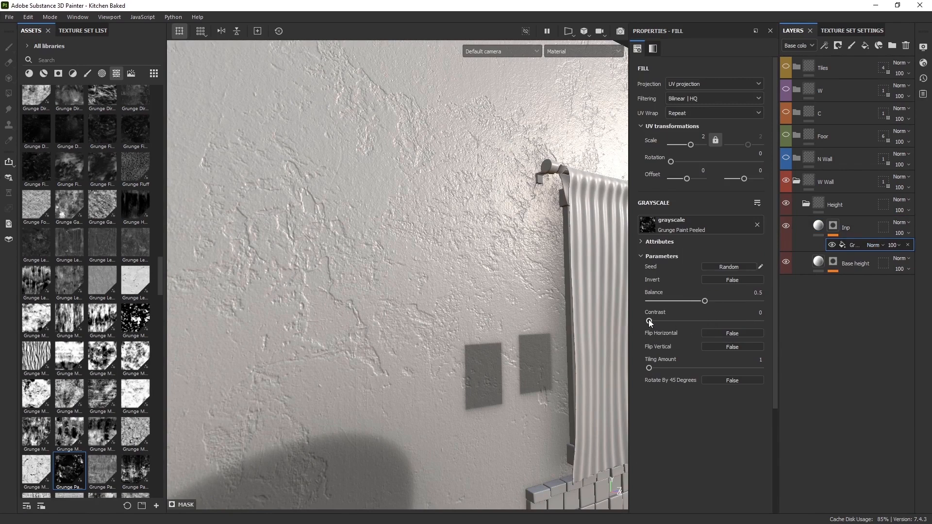
alt+drag(579, 303, 449, 297)
alt+middle_drag(450, 297, 443, 303)
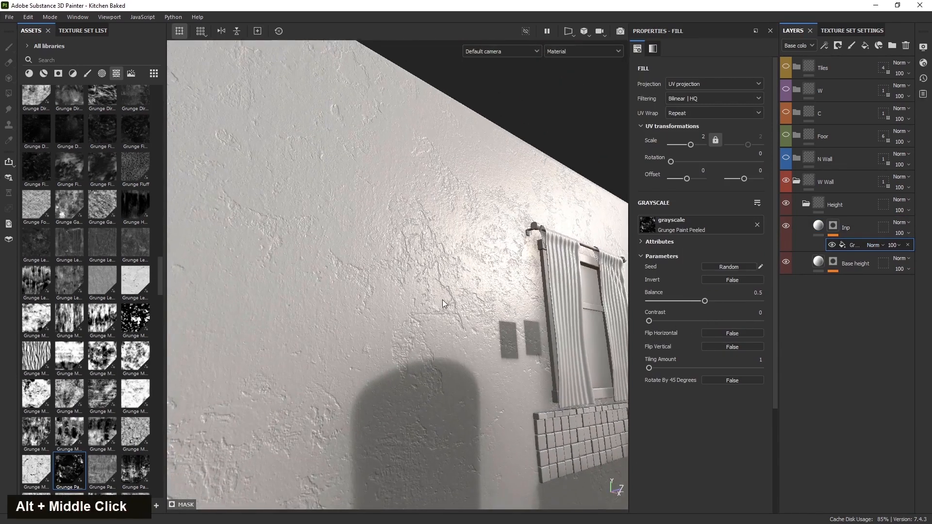
scroll(442, 304, up, 2)
mouse_move(442, 304)
alt+mouse_down()
mouse_move(354, 319)
mouse_move(435, 309)
alt+mouse_up()
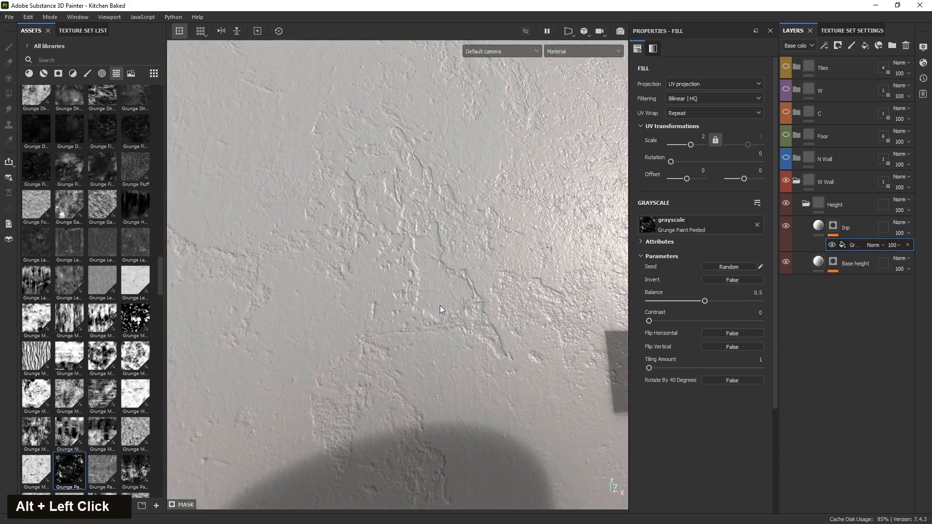
alt+click(835, 226)
scroll(427, 315, down, 3)
alt+drag(412, 330, 362, 358)
scroll(364, 313, up, 3)
alt+drag(364, 313, 375, 347)
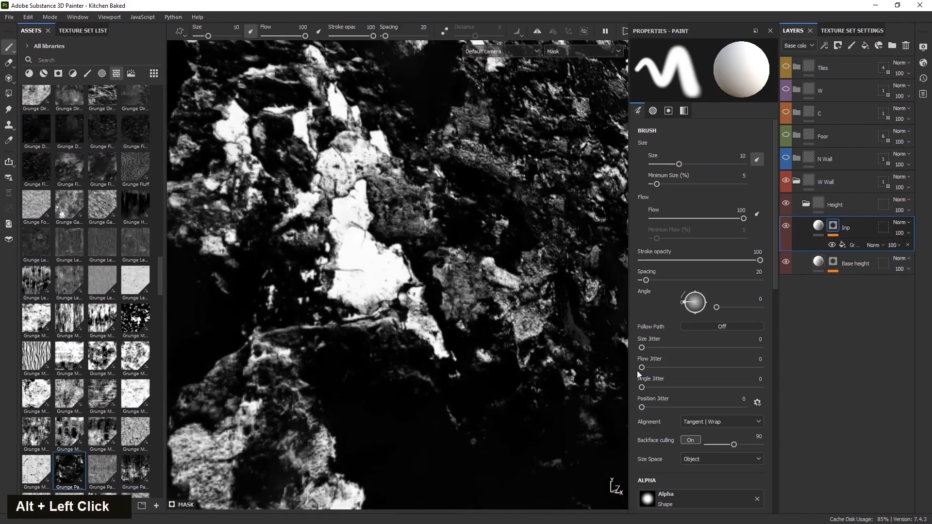
- Set the contrast of the Inp mask's Grunge Paint Peeled fill to 0.62 and return the viewport to the full material
click(847, 246)
click(650, 320)
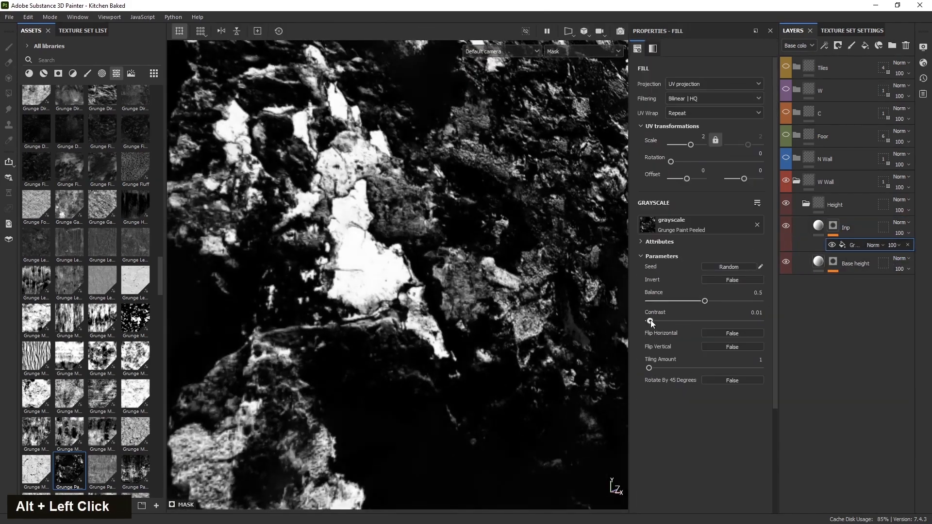
drag(658, 321, 718, 321)
scroll(432, 340, down, 5)
mouse_move(436, 347)
alt+mouse_down()
mouse_move(391, 362)
mouse_move(442, 362)
alt+mouse_up()
alt+click(818, 226)
scroll(393, 320, up, 3)
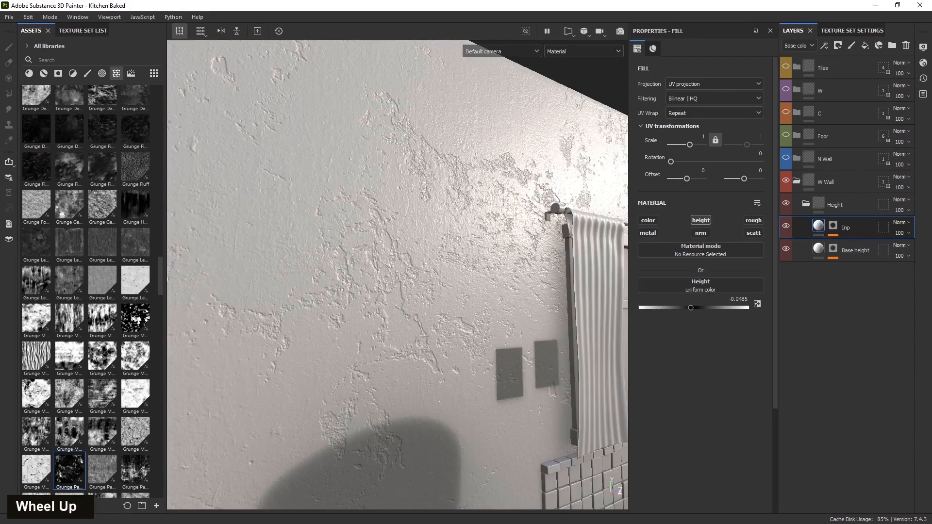
alt+drag(423, 320, 418, 348)
scroll(389, 335, up, 3)
scroll(357, 324, down, 3)
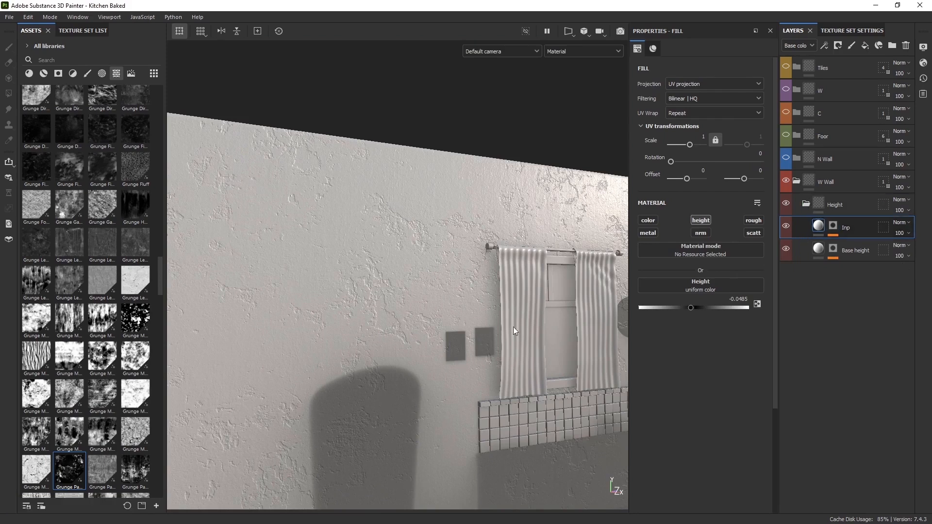
- Raise the Base height fill layer's height value to about 0.145
scroll(388, 351, up, 3)
alt+scroll(339, 333, up, 3)
alt+drag(340, 333, 401, 273)
click(854, 250)
drag(699, 306, 701, 307)
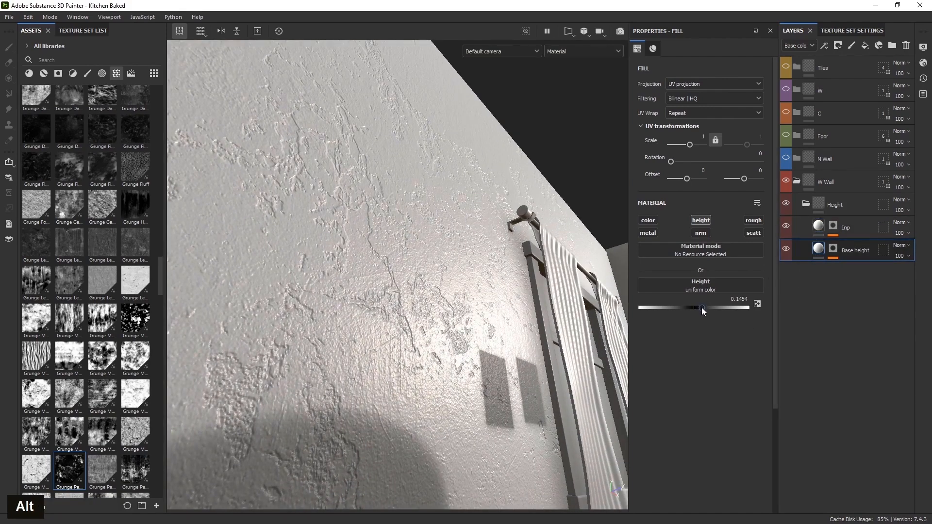
- Inspect the combined plaster relief across the wall and around the curtained window from several angles
scroll(478, 315, down, 5)
alt+drag(473, 320, 498, 416)
alt+middle_drag(498, 415, 301, 333)
alt+drag(301, 333, 243, 337)
scroll(338, 332, up, 5)
alt+drag(338, 331, 326, 357)
alt+middle_drag(327, 357, 204, 327)
scroll(396, 295, down, 2)
alt+drag(396, 295, 464, 344)
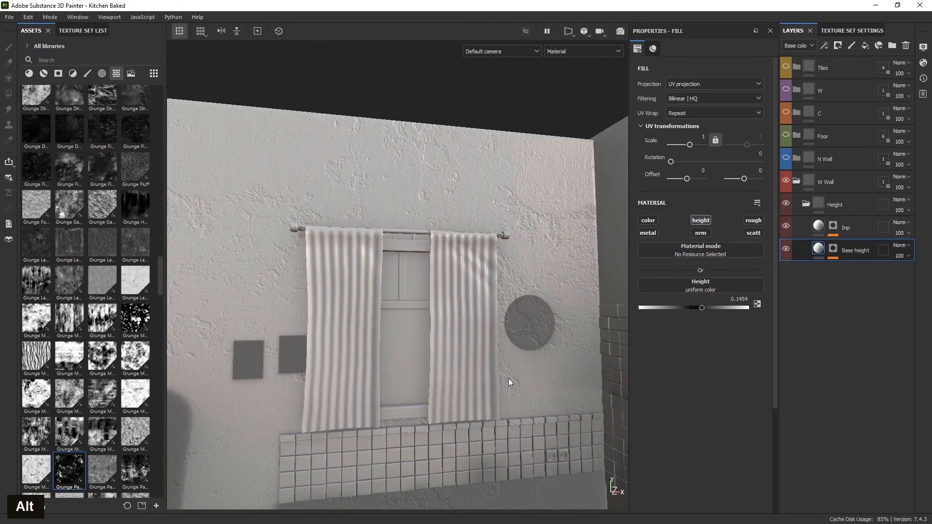
- Add a paint effect above the Grunge Paint Peeled fill in the Inp layer's mask
click(857, 230)
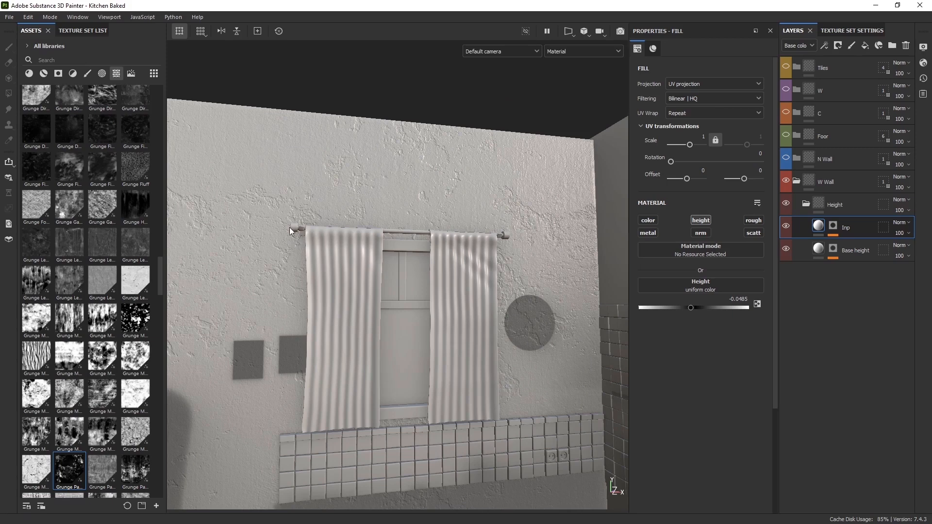
alt+drag(290, 231, 465, 312)
alt+middle_drag(467, 312, 362, 292)
alt+drag(362, 291, 427, 298)
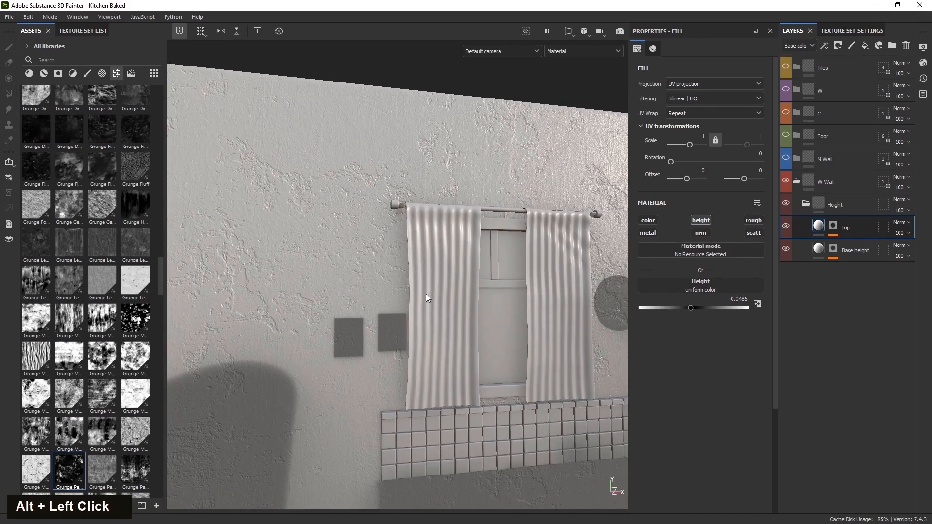
click(834, 227)
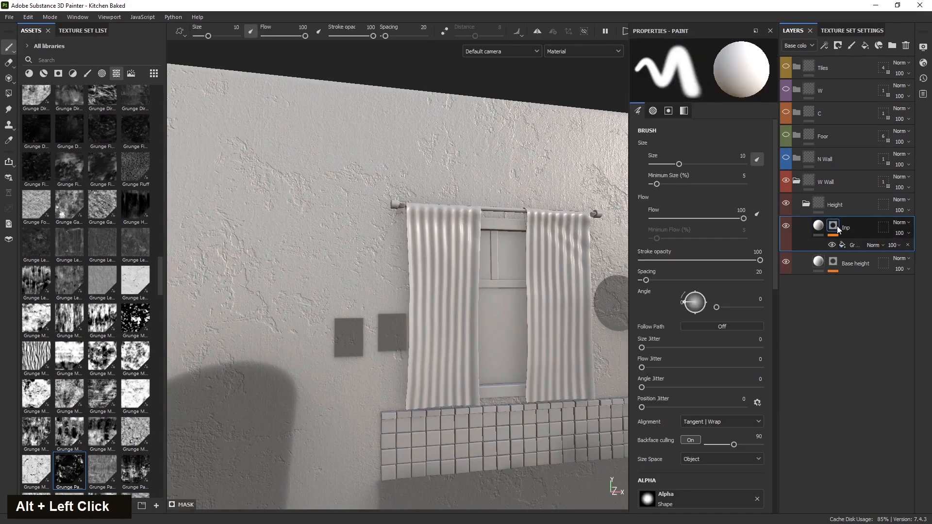
click(854, 246)
click(824, 45)
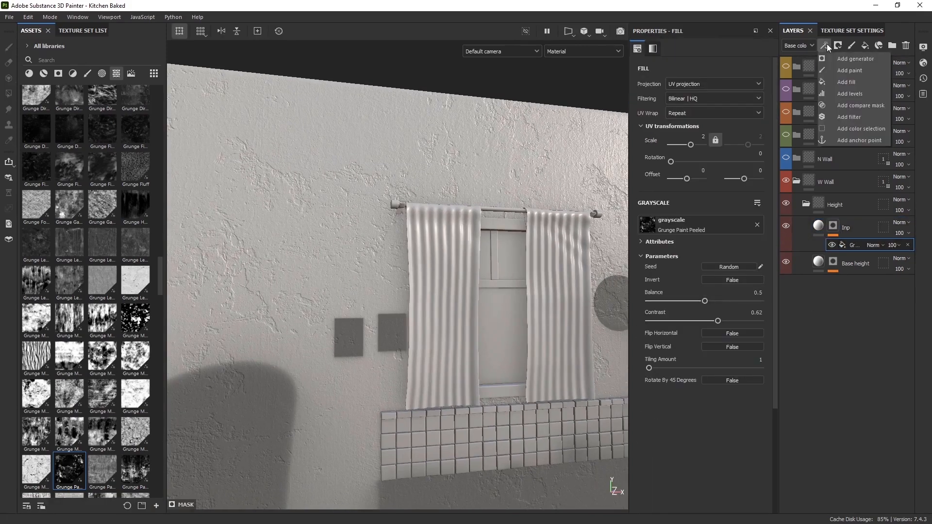
click(847, 71)
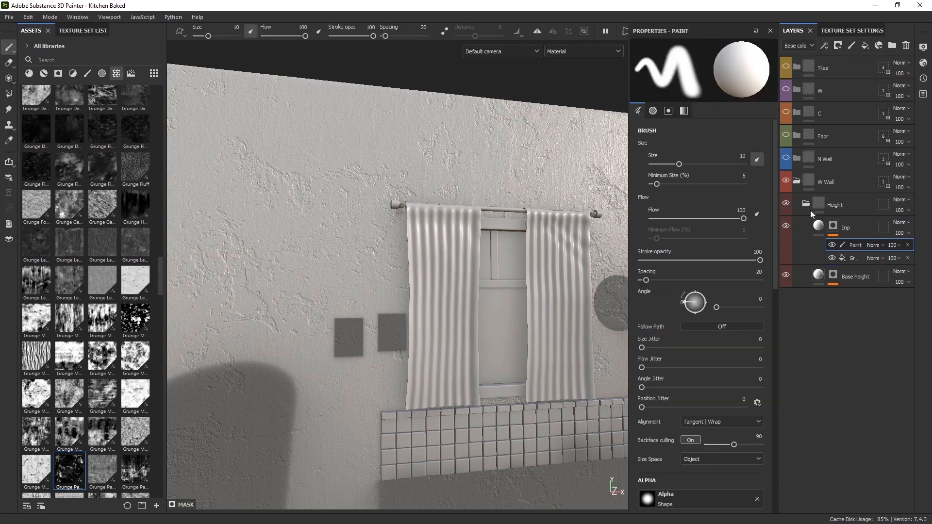
- Try inverting the mask brush's grayscale value back and forth between white and black
scroll(642, 412, down, 5)
scroll(651, 388, up, 5)
scroll(668, 386, down, 6)
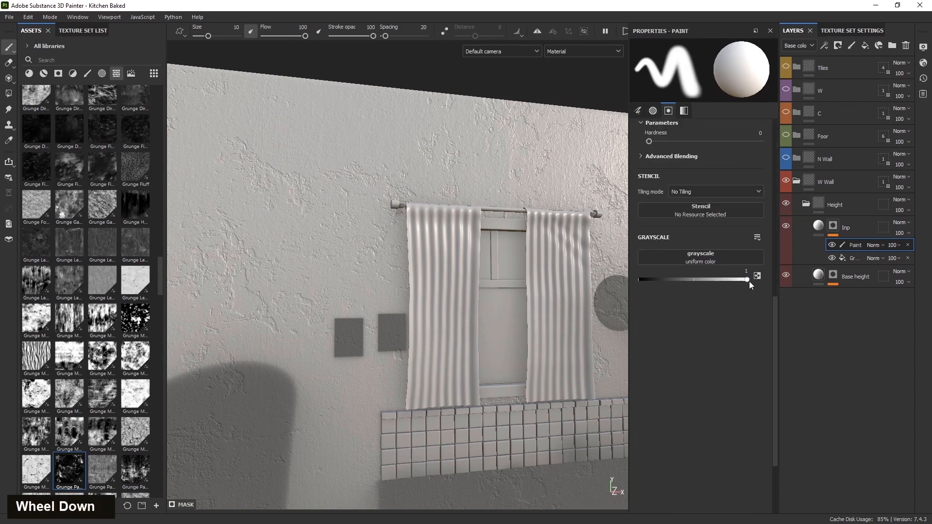
mouse_move(747, 281)
mouse_down()
mouse_move(635, 280)
mouse_move(762, 278)
mouse_move(615, 279)
mouse_move(774, 284)
mouse_up()
key(x)
key(x)
key(x)
key(x)
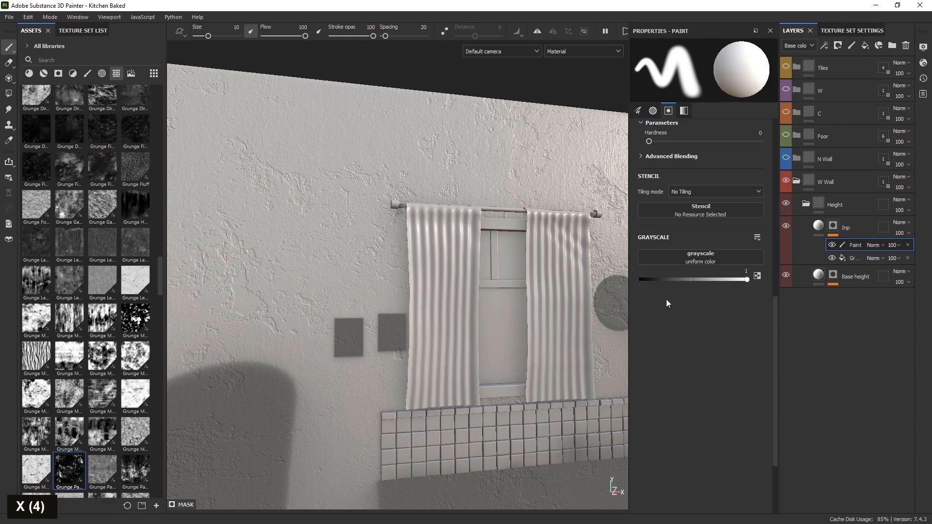
- Set the blend mode of the Inp mask's paint effect to Subtract
alt+drag(547, 333, 488, 379)
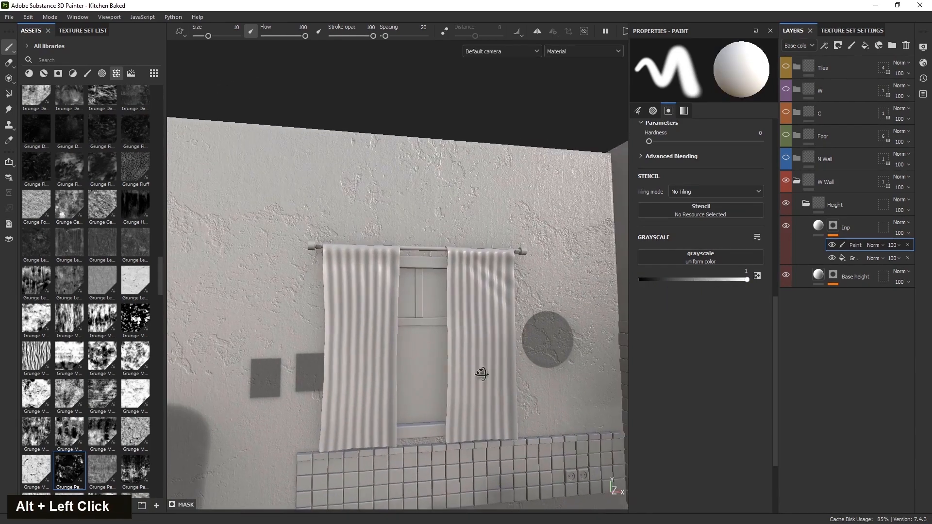
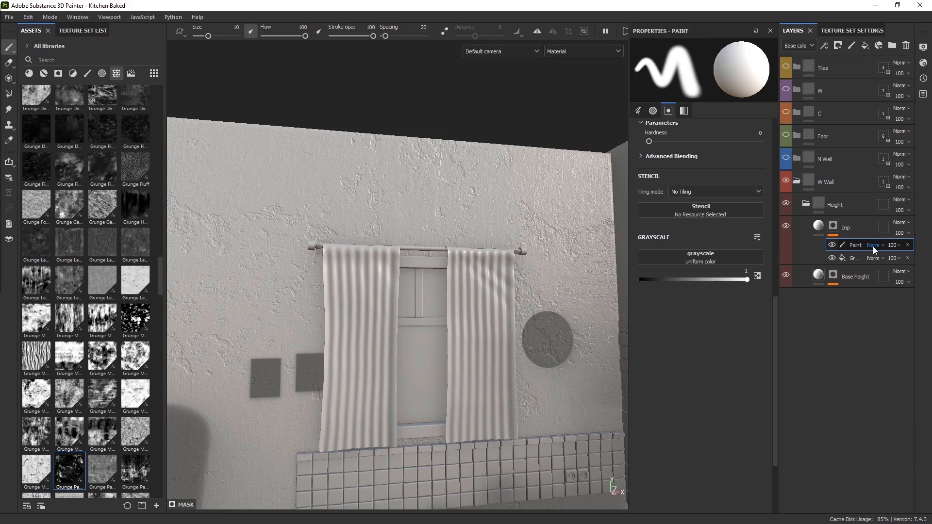
click(863, 290)
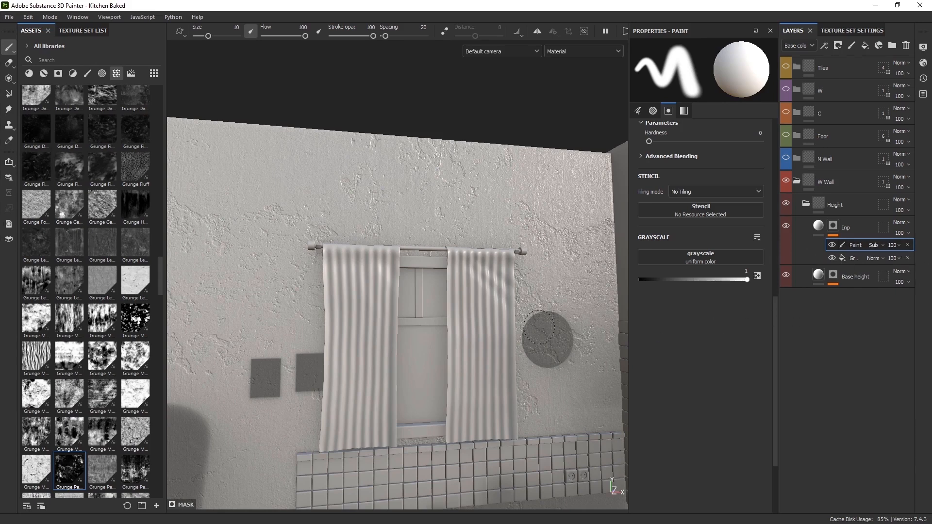
alt+drag(420, 333, 449, 335)
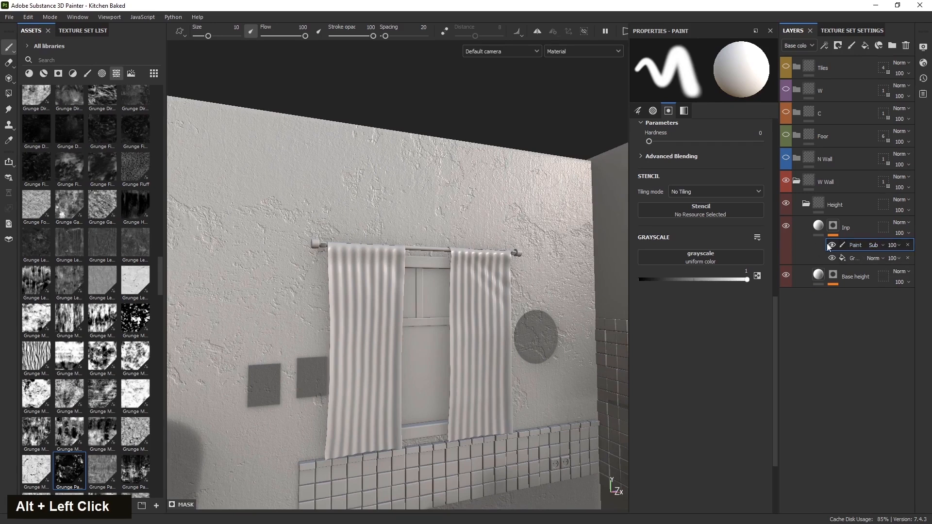
- Paint away part of the Inp layer's peeling detail on the wall above and beside the window
alt+drag(454, 209, 430, 212)
alt+middle_drag(430, 213, 398, 223)
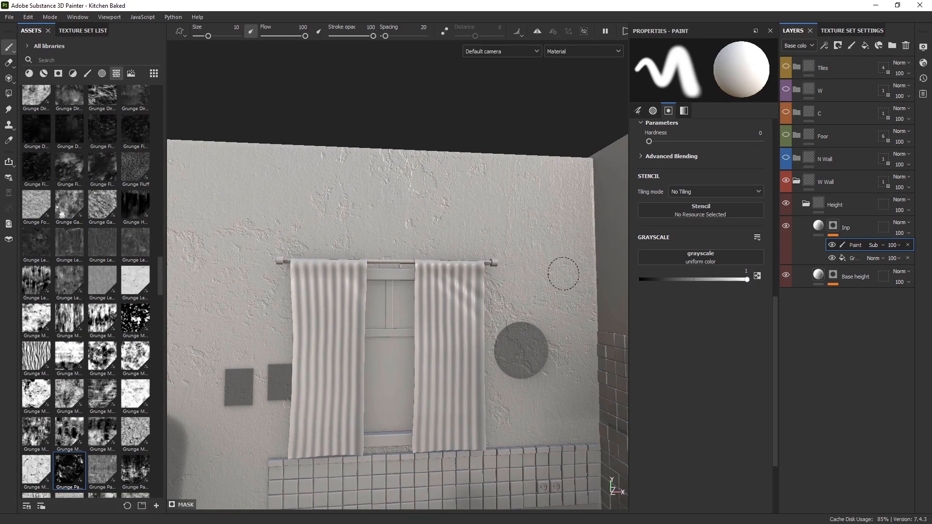
mouse_move(435, 202)
alt+mouse_down()
mouse_move(424, 185)
mouse_move(391, 212)
alt+mouse_up()
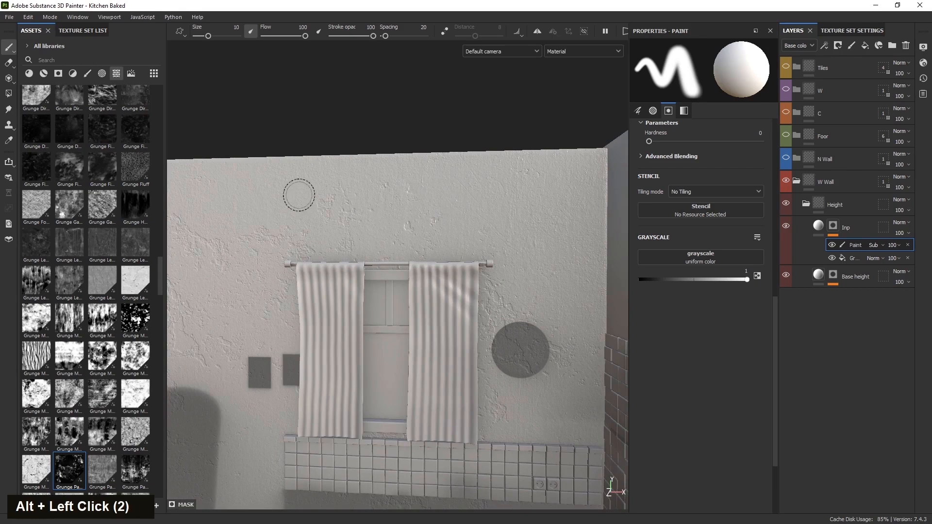
mouse_move(270, 187)
alt+middle_down()
mouse_move(391, 249)
mouse_move(442, 327)
mouse_move(375, 281)
alt+middle_up()
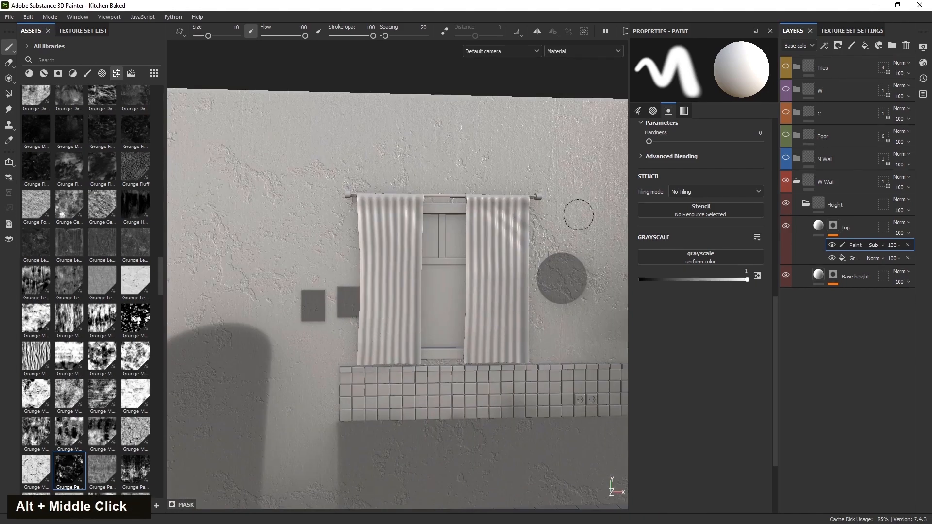
alt+drag(522, 246, 225, 287)
alt+middle_drag(224, 287, 348, 307)
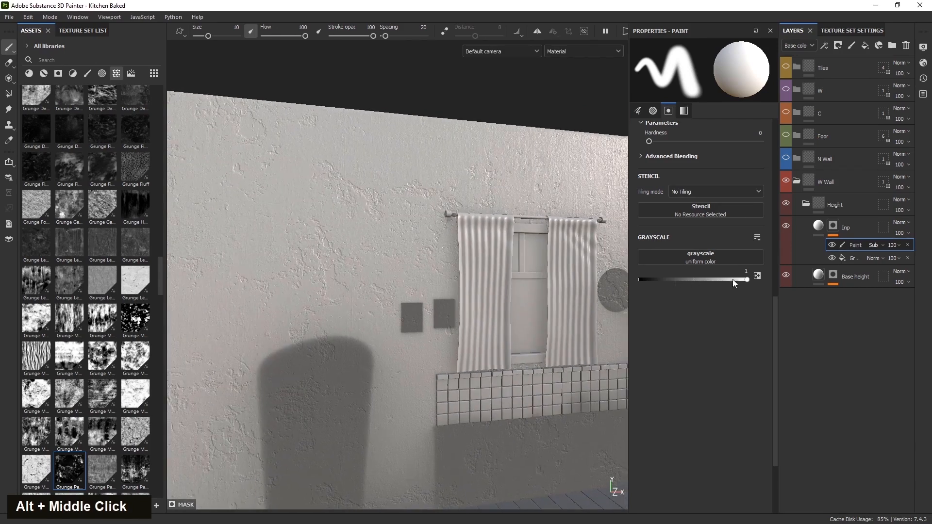
- Set the Inp mask brush's grayscale value to 0.5066 and inspect the peeling detail across the window wall
drag(747, 280, 699, 280)
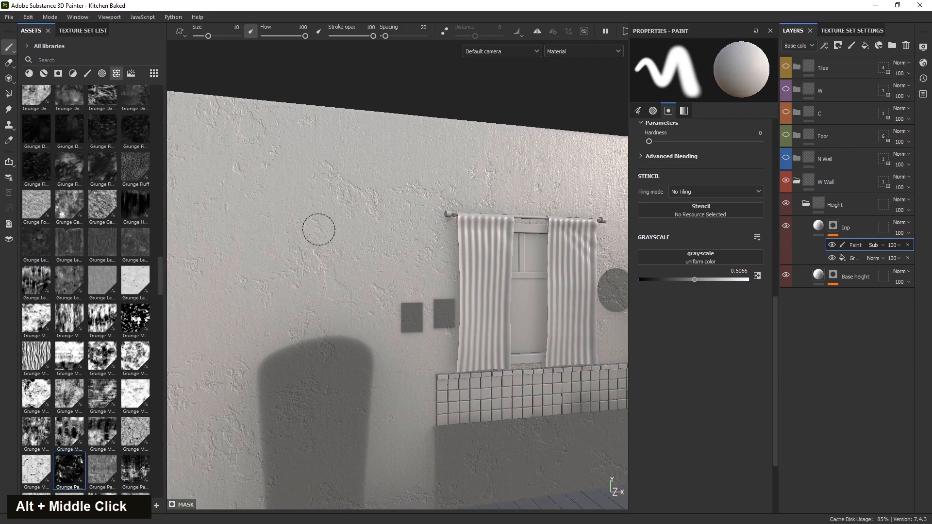
alt+middle_drag(262, 318, 312, 337)
alt+click(312, 336)
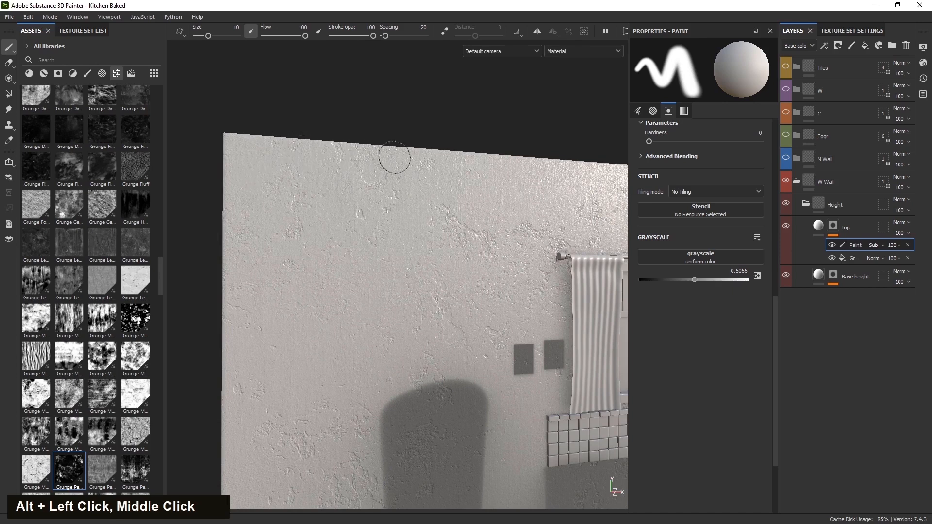
alt+middle_drag(346, 212, 304, 356)
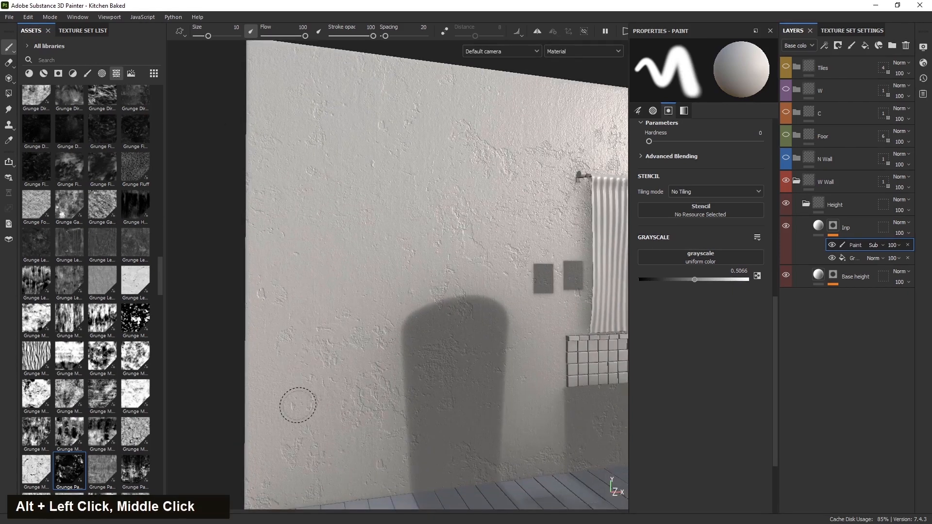
alt+middle_drag(297, 405, 313, 398)
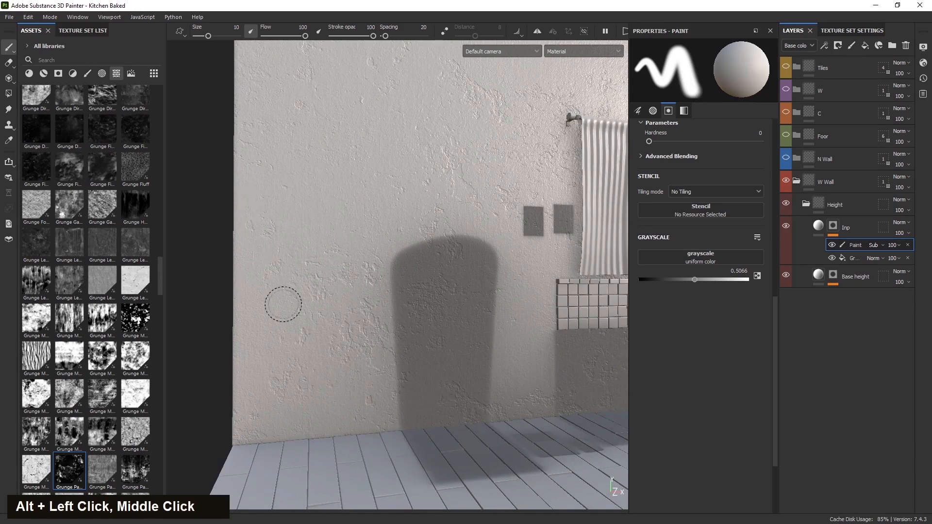
alt+drag(283, 304, 353, 395)
alt+middle_drag(353, 395, 440, 364)
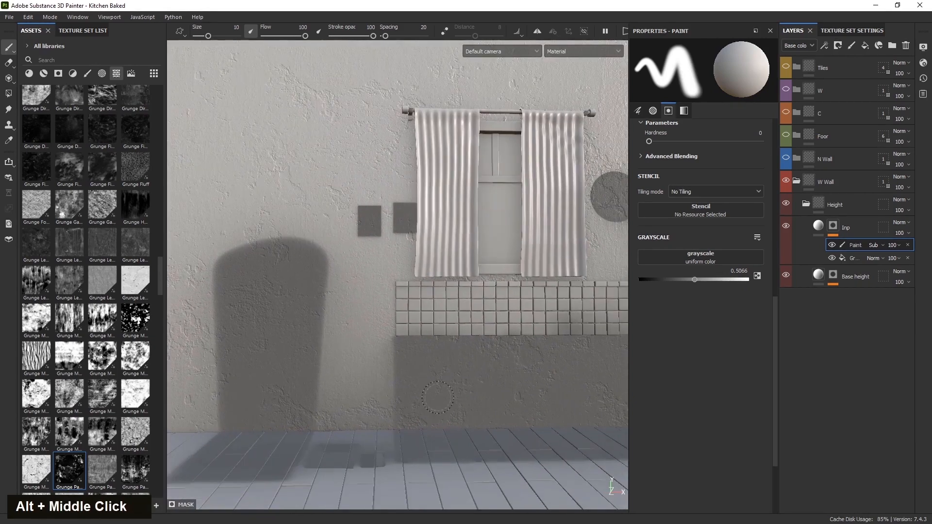
alt+middle_drag(437, 397, 389, 354)
alt+middle_drag(378, 318, 395, 303)
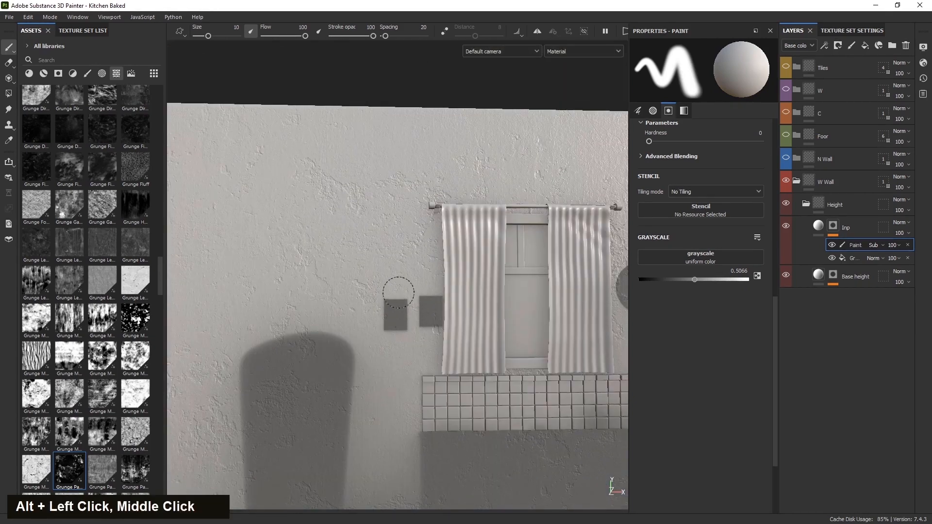
alt+drag(339, 308, 377, 368)
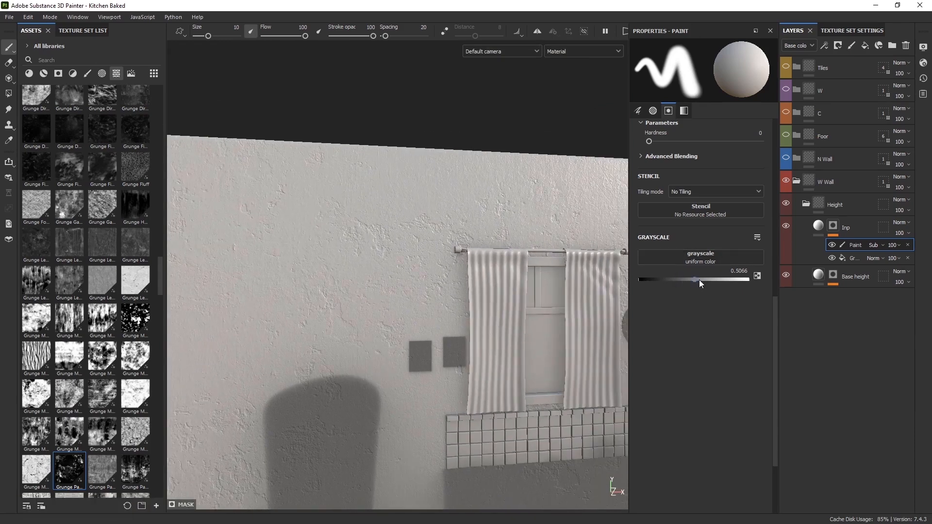
- Try the mask brush's grayscale value at 0, then at 0.5595
drag(694, 280, 639, 279)
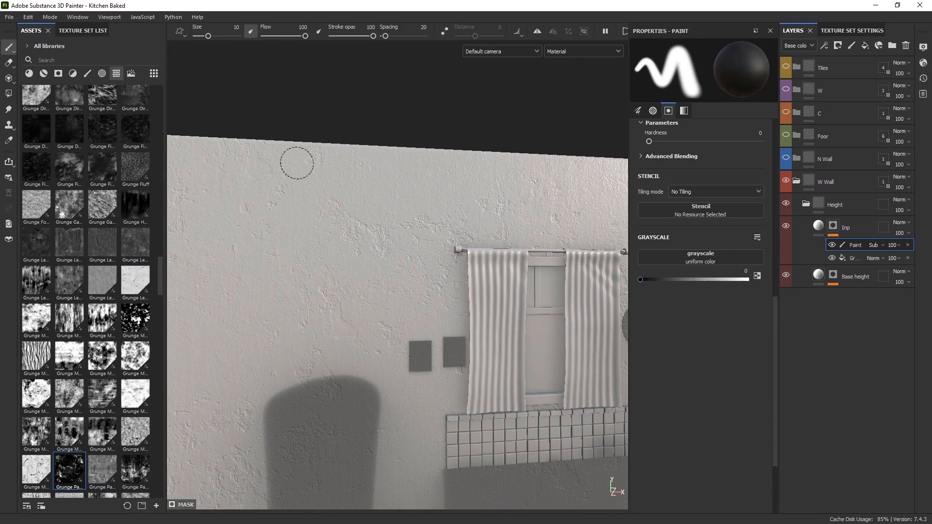
alt+middle_drag(553, 216, 410, 244)
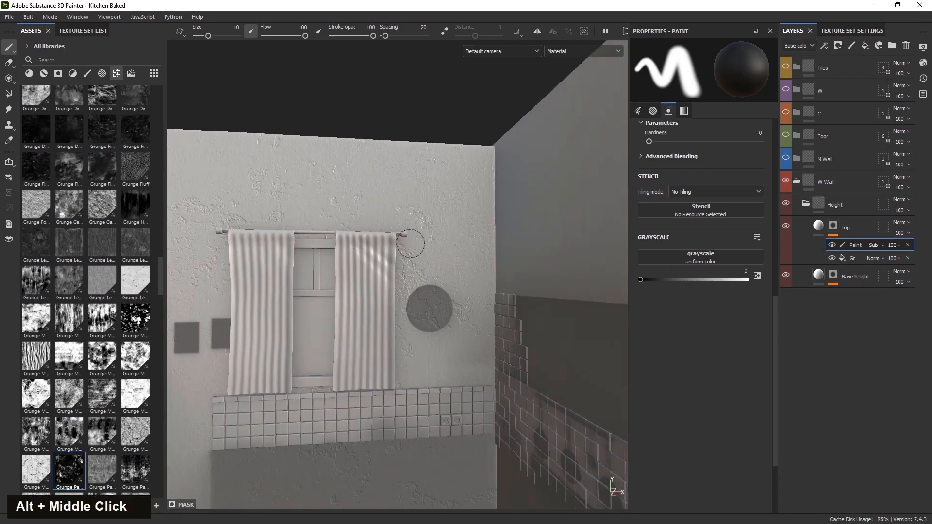
double_click(704, 278)
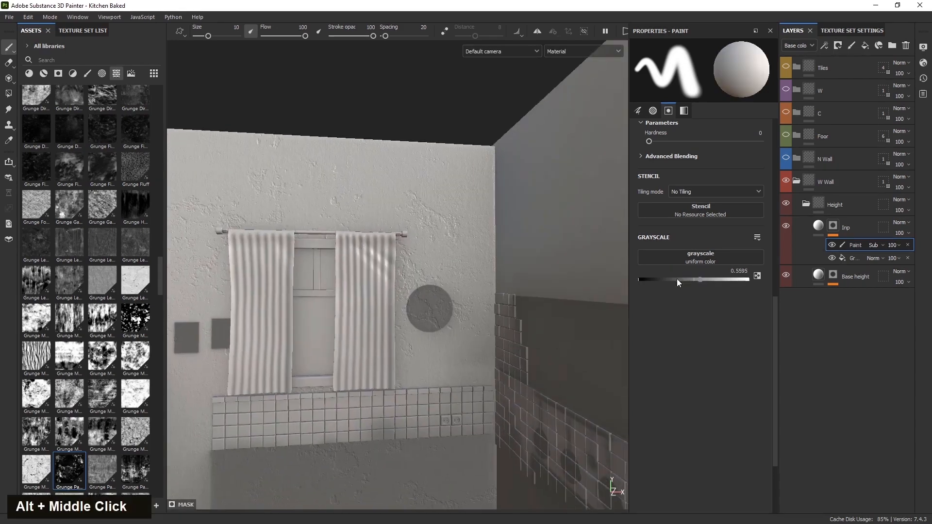
- Select the Inp layer and examine the wall's peeling height detail up close and across the whole room
alt+scroll(371, 325, down, 3)
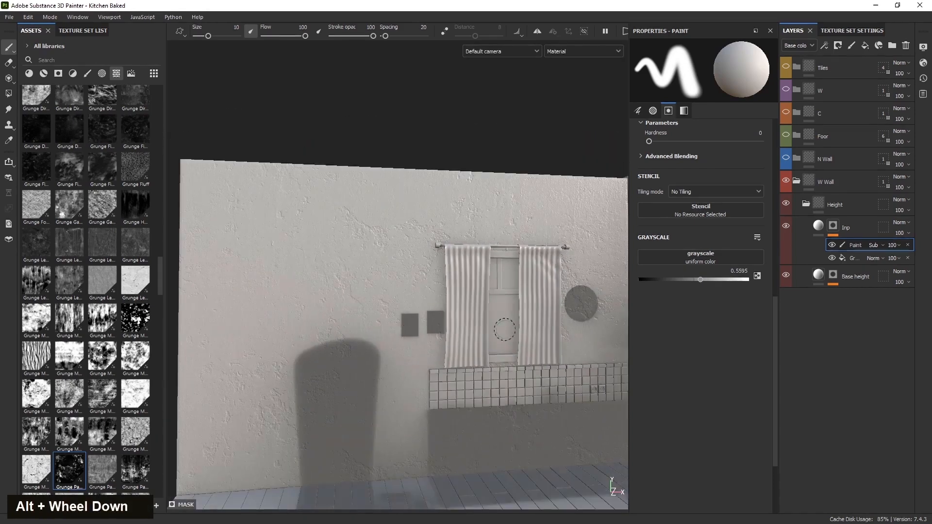
alt+middle_drag(370, 324, 393, 328)
alt+drag(393, 329, 338, 328)
click(804, 227)
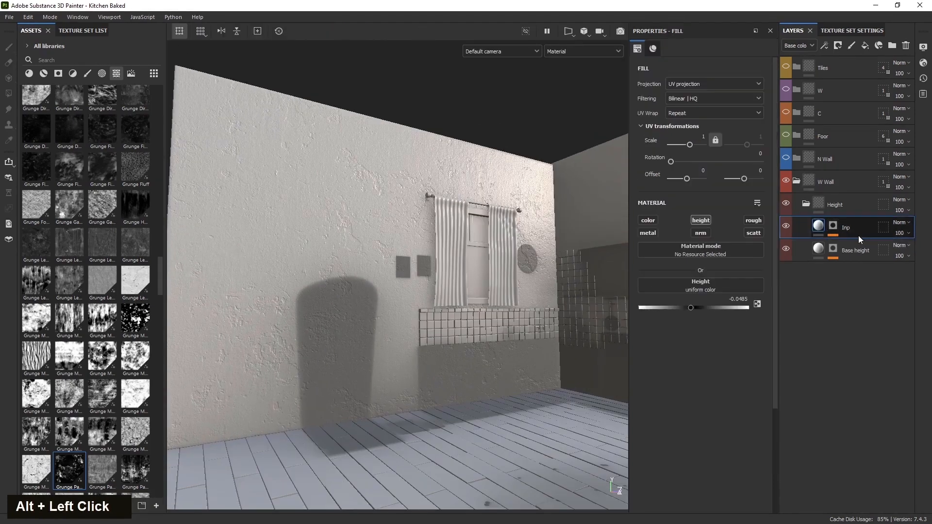
alt+drag(482, 381, 493, 402)
alt+middle_drag(494, 402, 485, 395)
alt+drag(485, 395, 480, 394)
alt+middle_drag(489, 412, 503, 402)
alt+drag(503, 402, 491, 391)
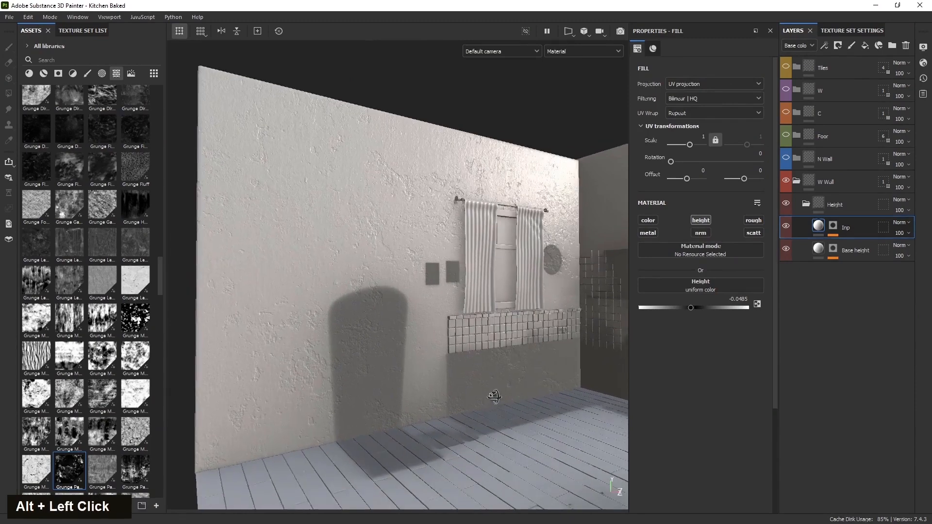
alt+middle_drag(490, 391, 491, 422)
alt+drag(491, 422, 457, 418)
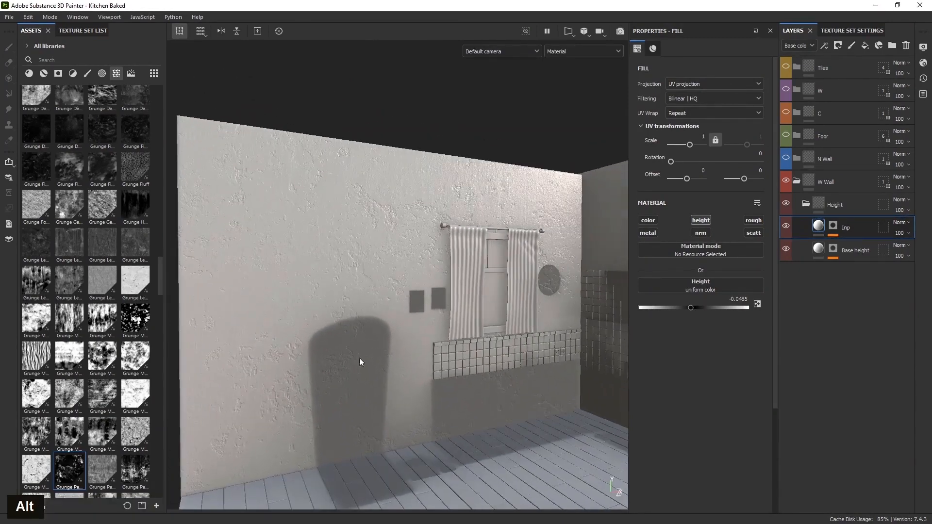
scroll(360, 362, up, 4)
alt+drag(398, 393, 354, 361)
alt+middle_drag(354, 361, 455, 376)
scroll(427, 311, up, 5)
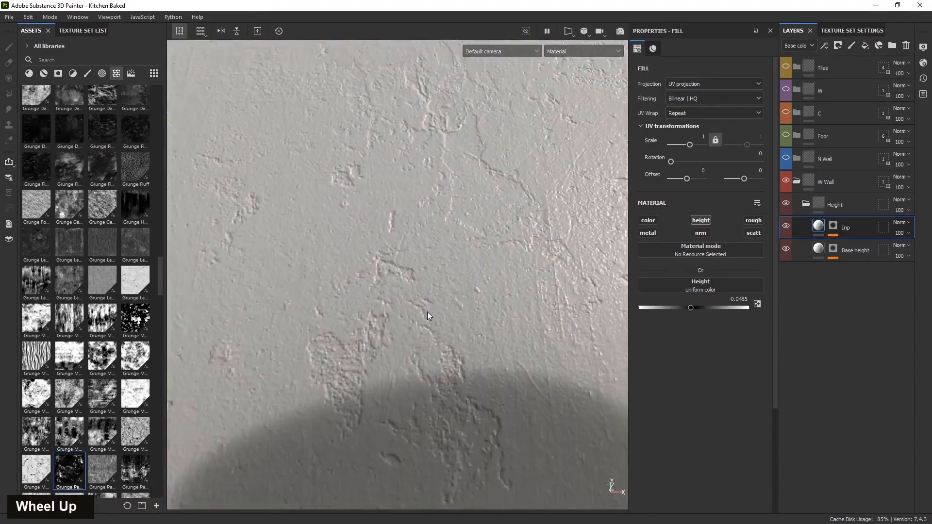
alt+drag(398, 343, 432, 427)
scroll(436, 312, down, 6)
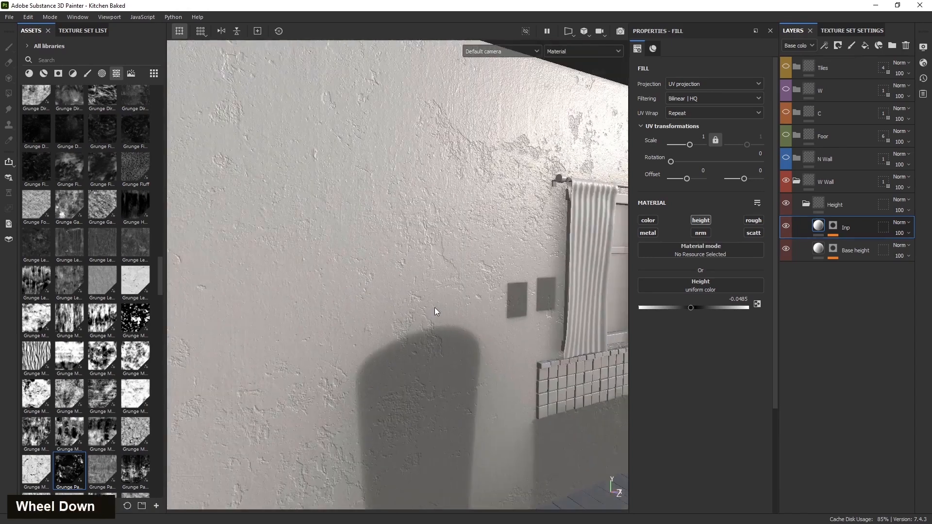
scroll(429, 299, up, 5)
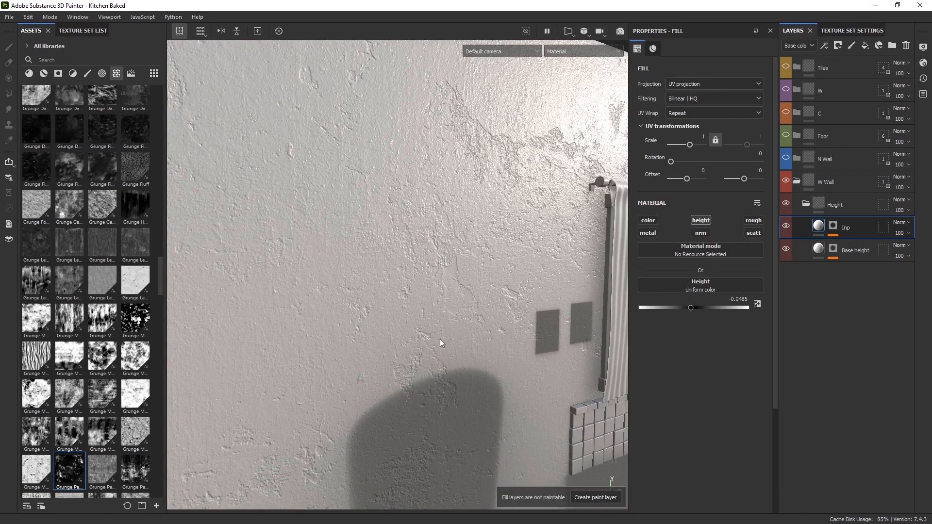
alt+drag(450, 342, 365, 370)
scroll(474, 391, down, 5)
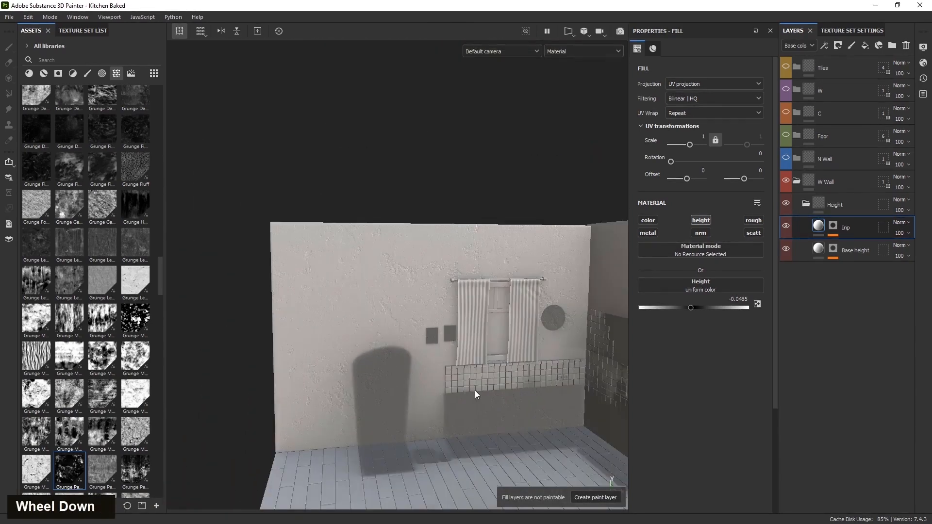
alt+drag(474, 391, 465, 376)
alt+middle_drag(466, 376, 437, 339)
alt+drag(437, 340, 410, 340)
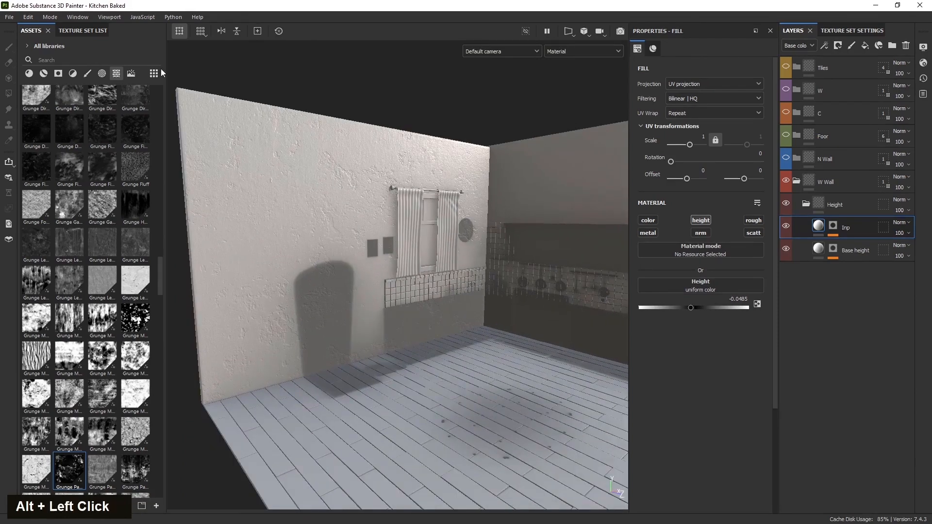
- Make the Organics, Dining table, Cabinets, Appliance and Accessories texture sets visible alongside WallandFloor
click(70, 30)
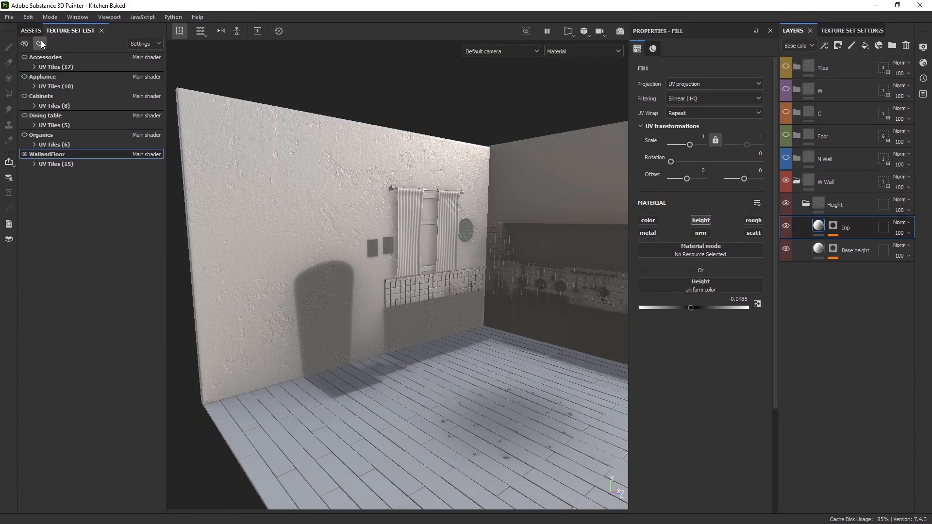
click(24, 135)
click(24, 115)
click(24, 95)
click(24, 76)
click(24, 57)
- Examine the window wall's peeling detail with the fridge, cabinets and other kitchen objects in place
alt+drag(339, 399, 359, 361)
alt+right_drag(360, 361, 470, 358)
alt+middle_drag(470, 358, 440, 372)
alt+drag(440, 372, 487, 395)
alt+middle_drag(487, 395, 456, 396)
alt+drag(457, 396, 357, 382)
alt+middle_drag(357, 382, 400, 444)
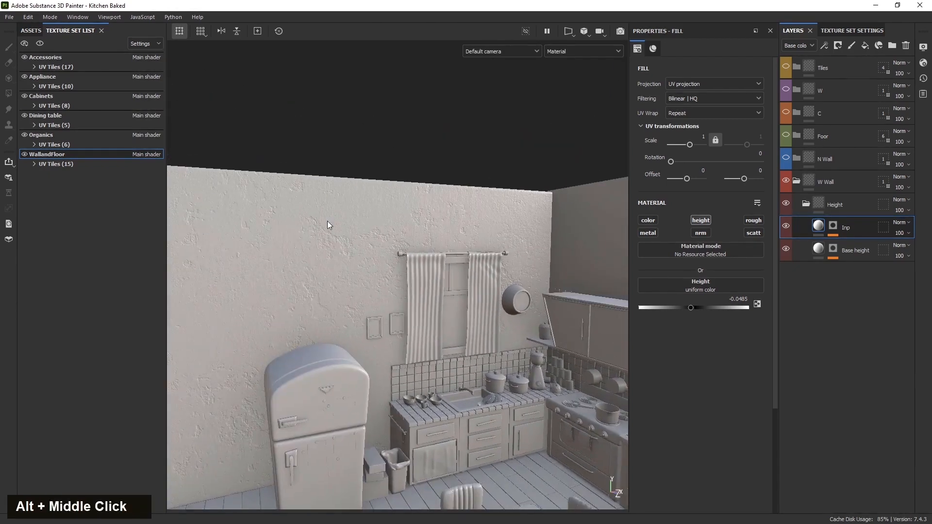
scroll(329, 224, up, 2)
- Return to the Inp layer's mask paint effect and set the brush's grayscale value to 1
click(832, 225)
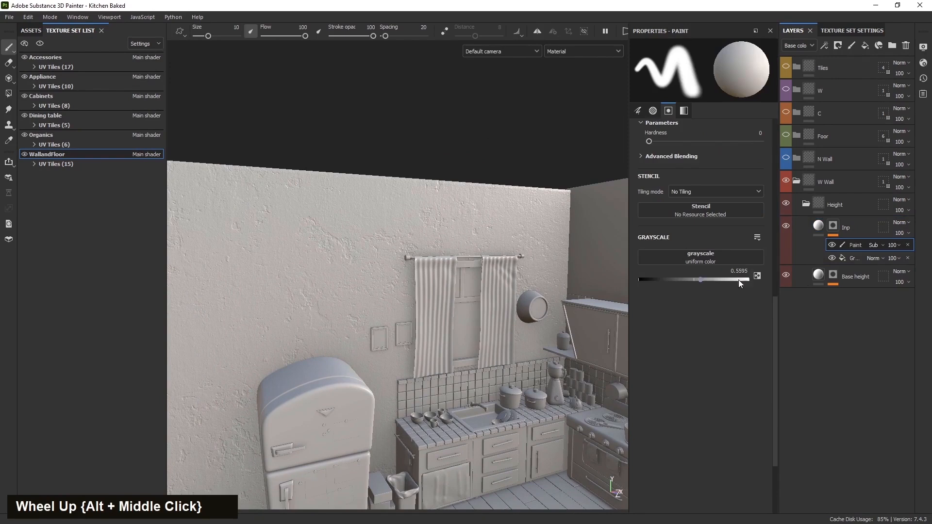
drag(739, 283, 750, 282)
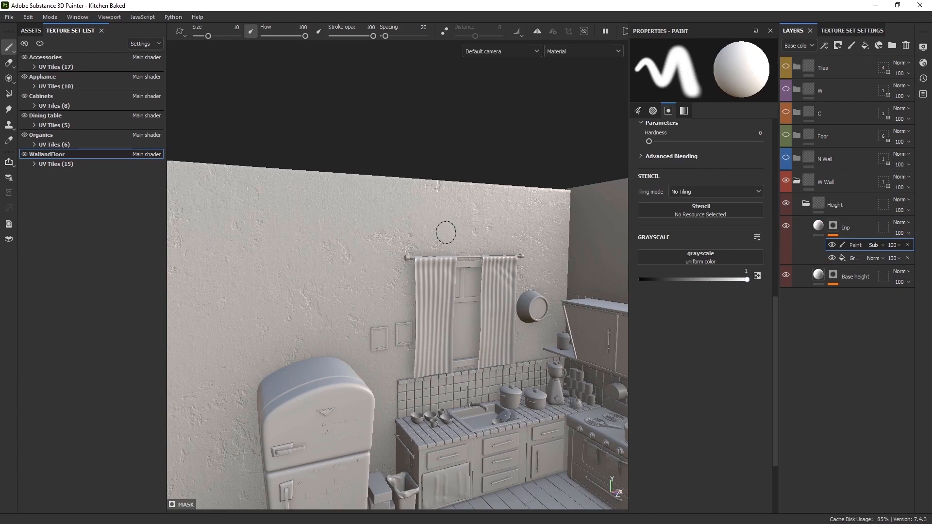
- Examine the peeling detail on the wall above the fridge and around the window from several angles
alt+drag(446, 232, 306, 318)
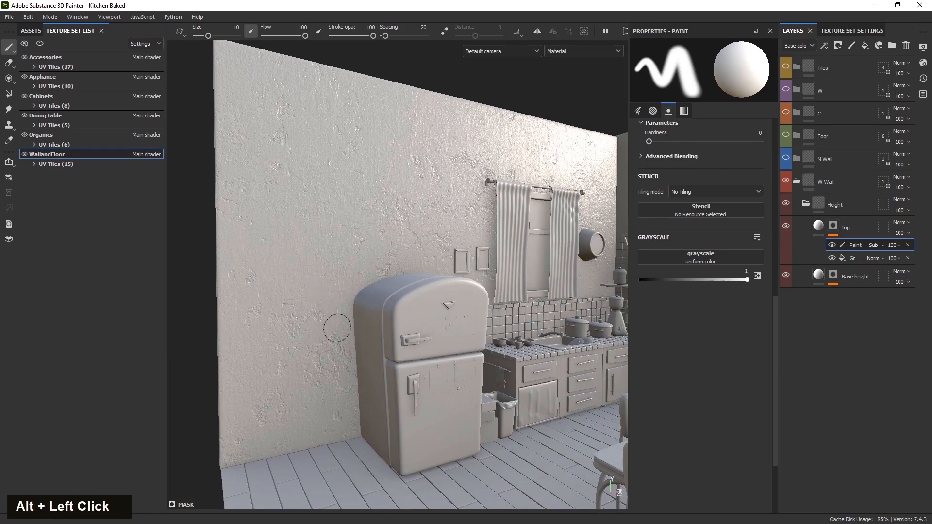
alt+middle_drag(307, 237, 286, 270)
alt+drag(287, 271, 338, 242)
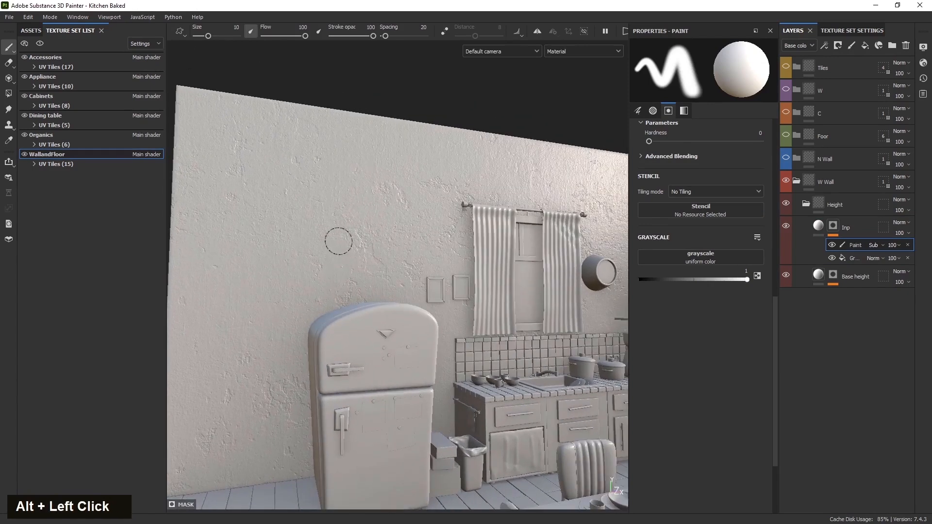
alt+middle_drag(336, 273, 283, 252)
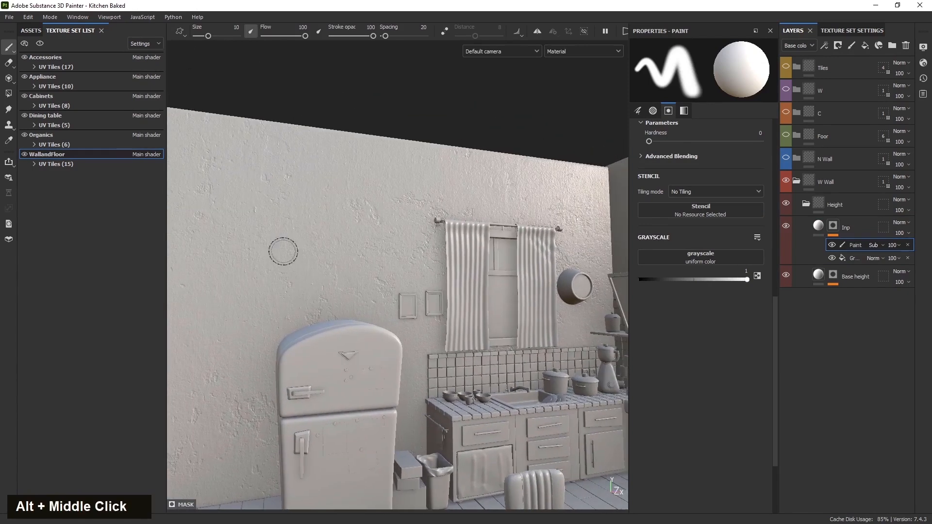
mouse_move(267, 173)
alt+middle_down()
mouse_move(251, 223)
mouse_move(264, 229)
alt+middle_up()
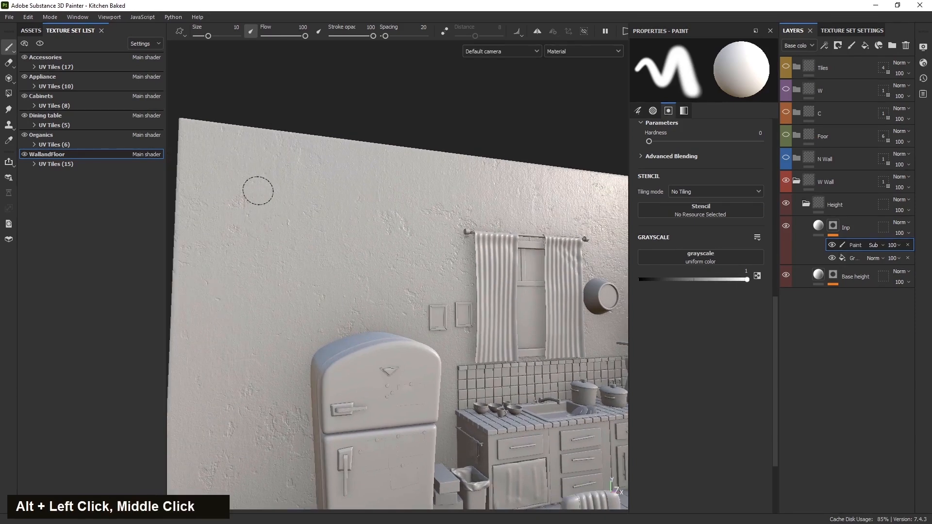
alt+middle_drag(475, 286, 447, 275)
alt+drag(447, 275, 554, 275)
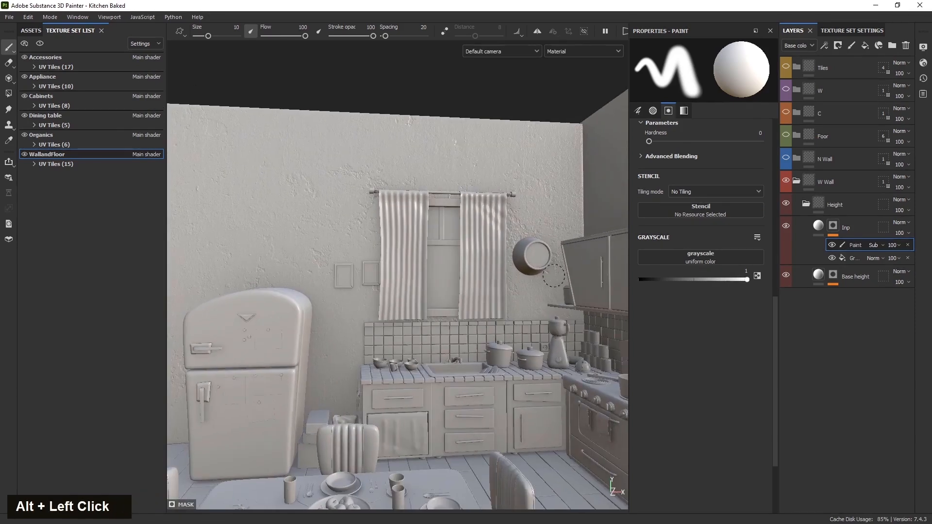
alt+middle_drag(476, 289, 489, 292)
alt+drag(488, 291, 552, 300)
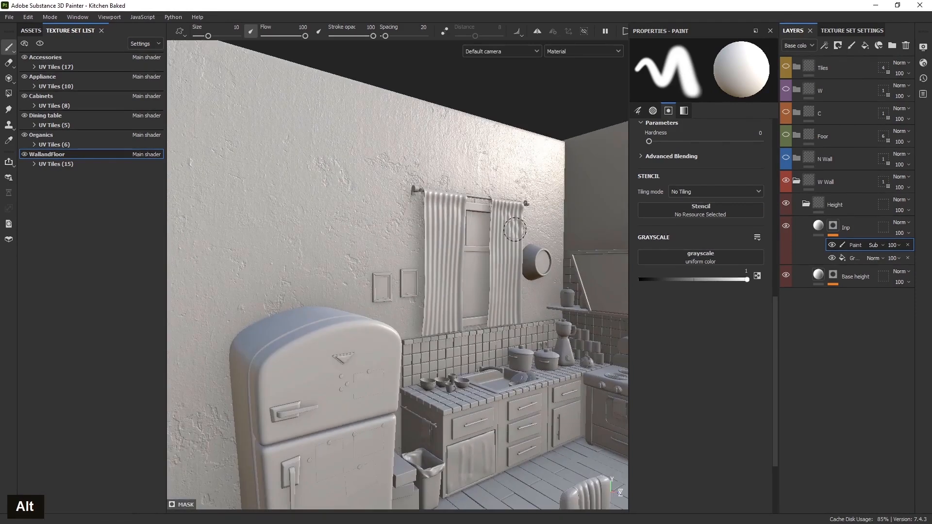
alt+middle_drag(504, 304, 467, 285)
alt+drag(467, 284, 451, 302)
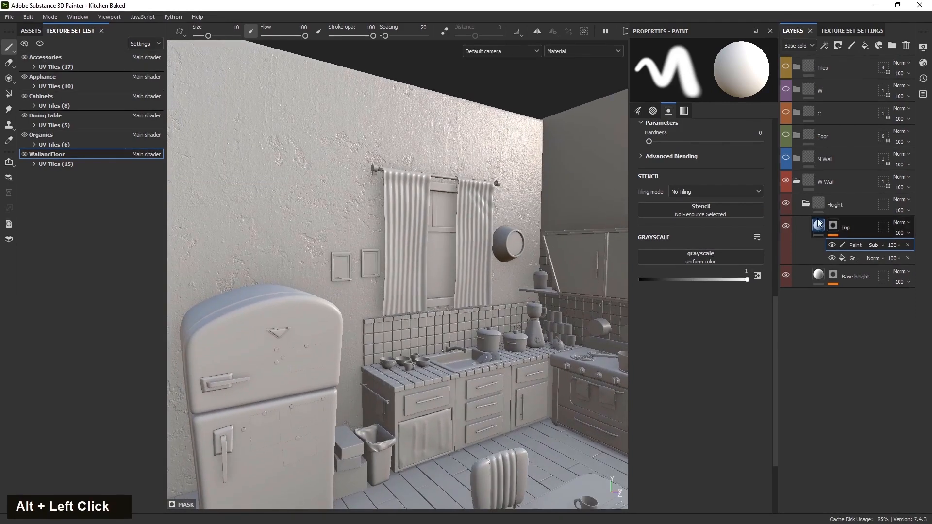
- Collapse the W Wall's Height folder and leave it selected
click(819, 224)
click(806, 203)
click(848, 207)
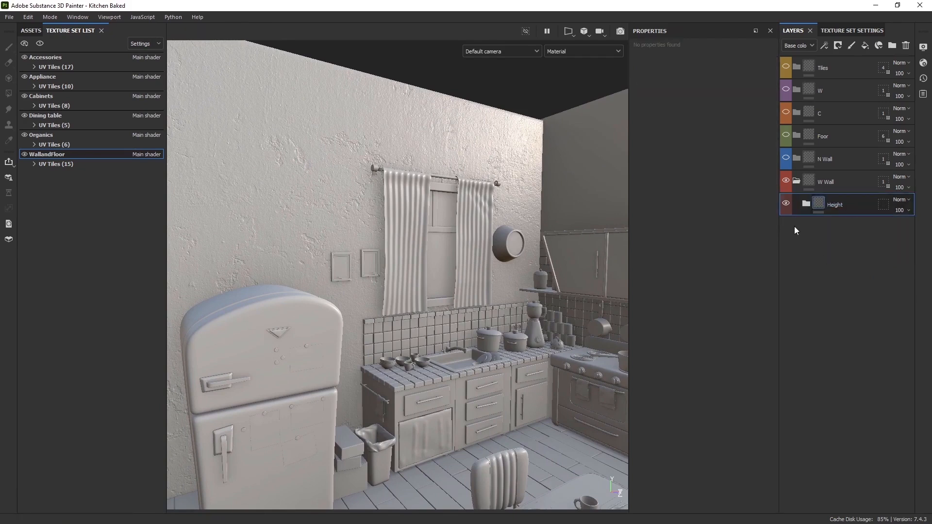
click(806, 204)
click(805, 204)
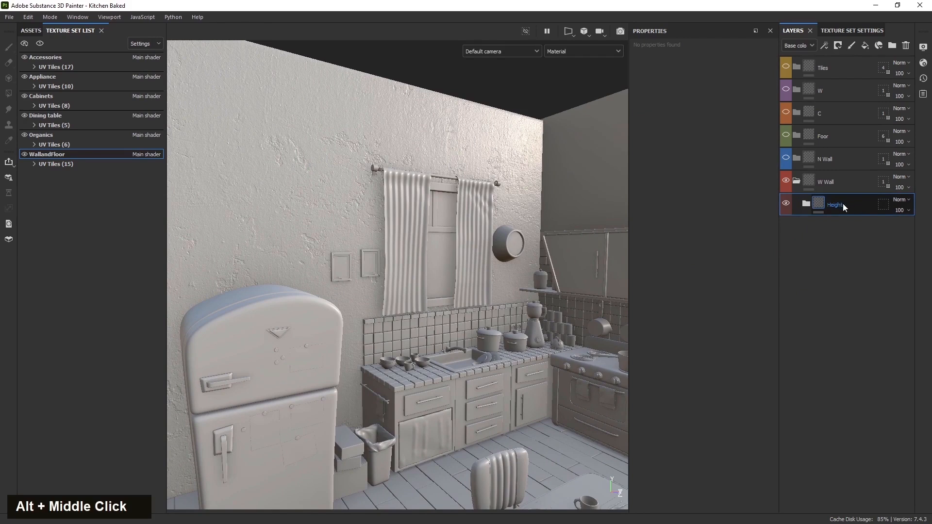
scroll(380, 275, up, 2)
scroll(380, 275, down, 4)
alt+drag(381, 275, 384, 310)
alt+middle_drag(384, 310, 384, 326)
mouse_move(385, 325)
alt+mouse_down()
mouse_move(360, 326)
mouse_move(387, 308)
alt+mouse_up()
alt+middle_drag(386, 309, 381, 287)
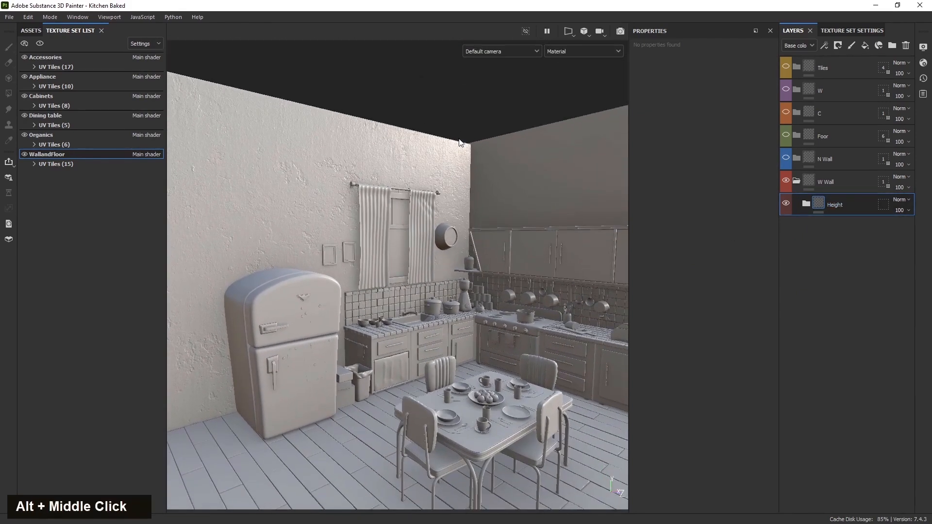